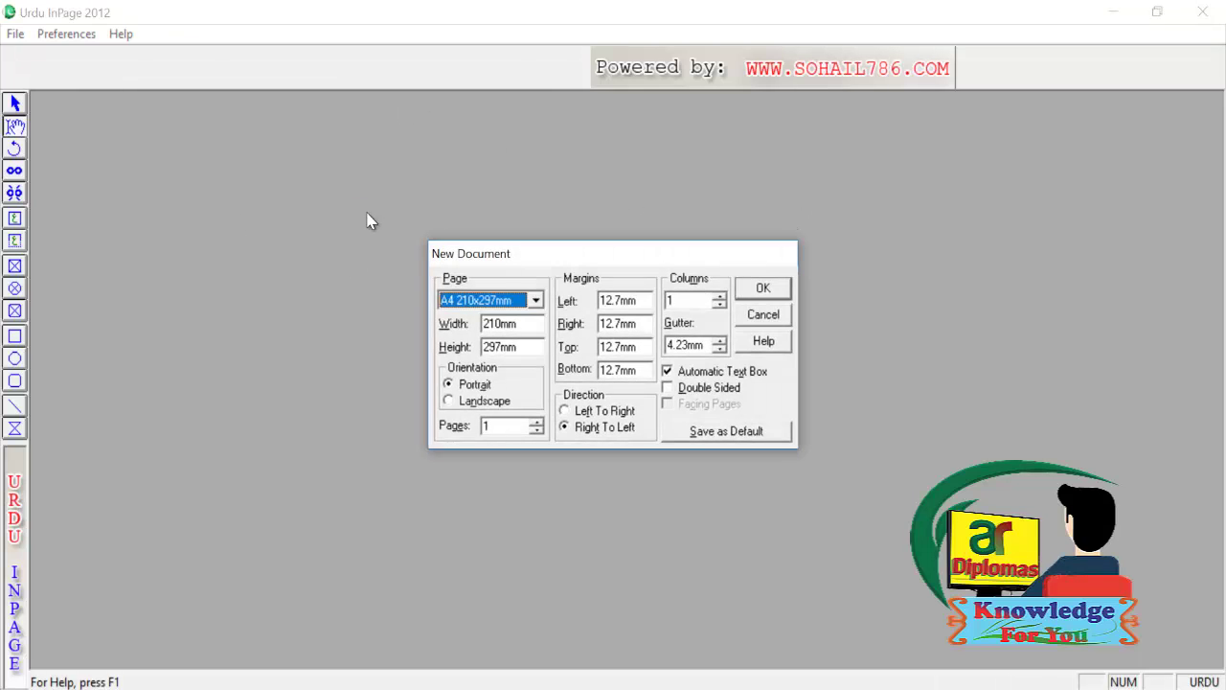
Step: Create a one-page A4 portrait document with right-to-left direction and enter the line "یہ زندگی ایک خاص مقصد رکھتی ہے۔"
key(Return)
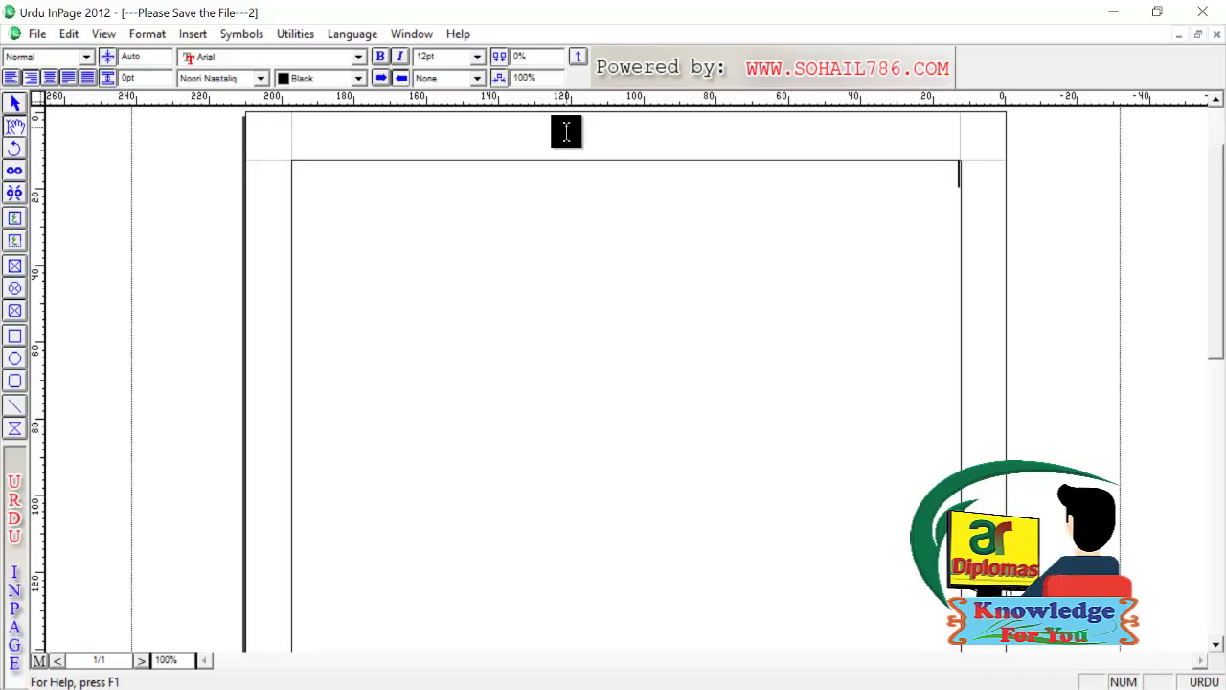
text(یہ زندگی ایک خاص مقصد رکھتی ہے۔)
key(Return)
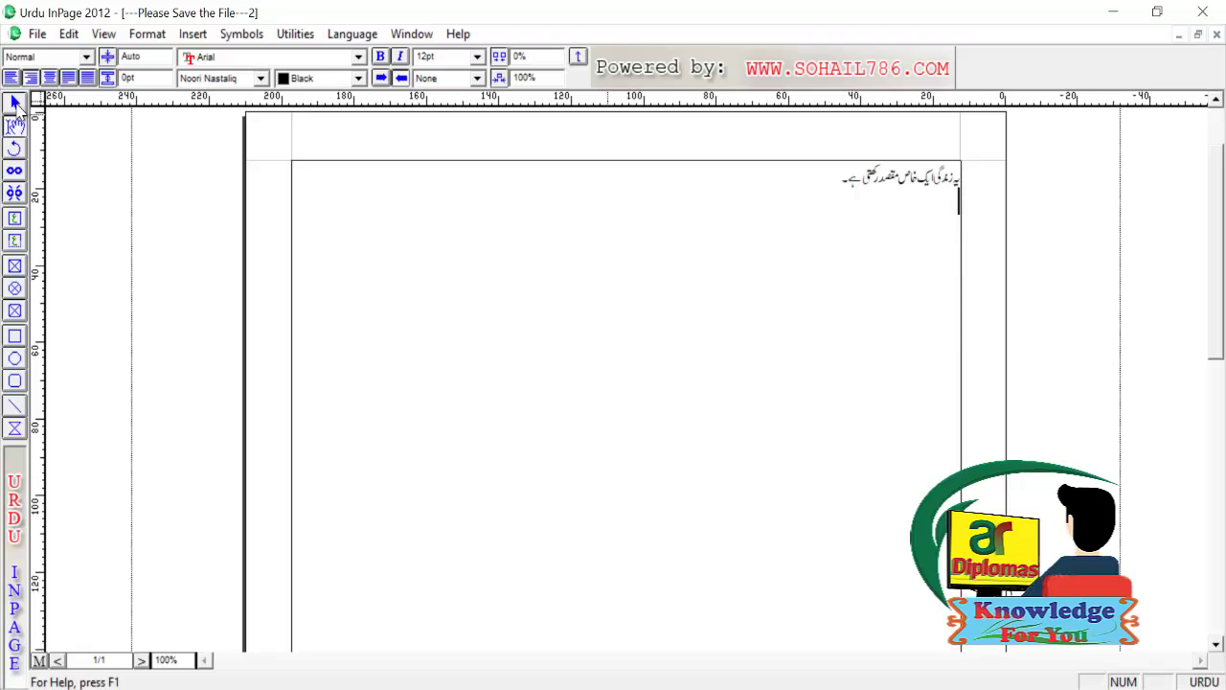
Step: Draw a text box about 82 mm wide and 79 mm high below the Urdu line and select it
click(15, 104)
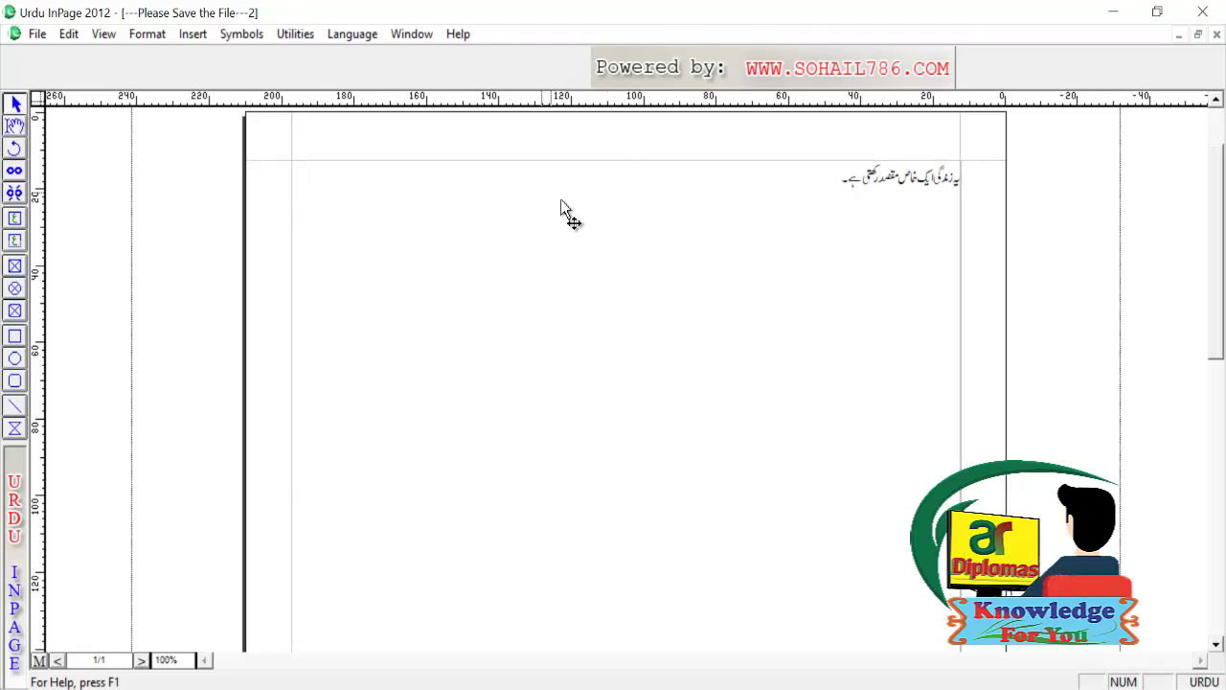
click(539, 225)
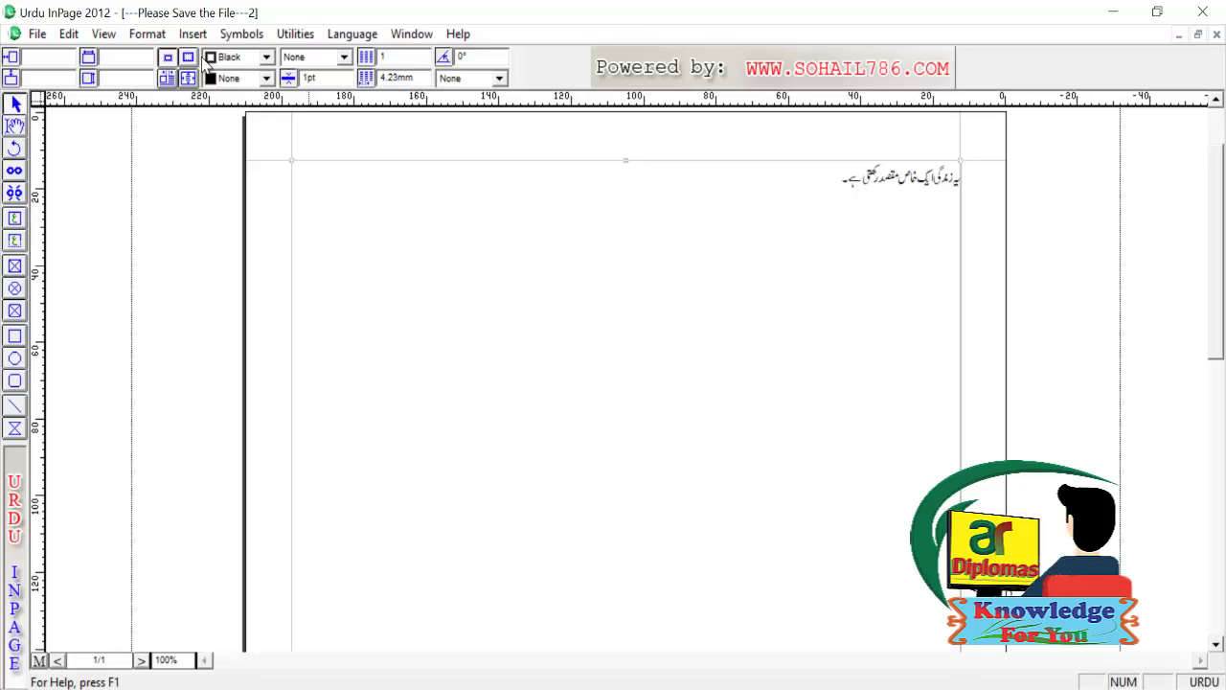
click(14, 219)
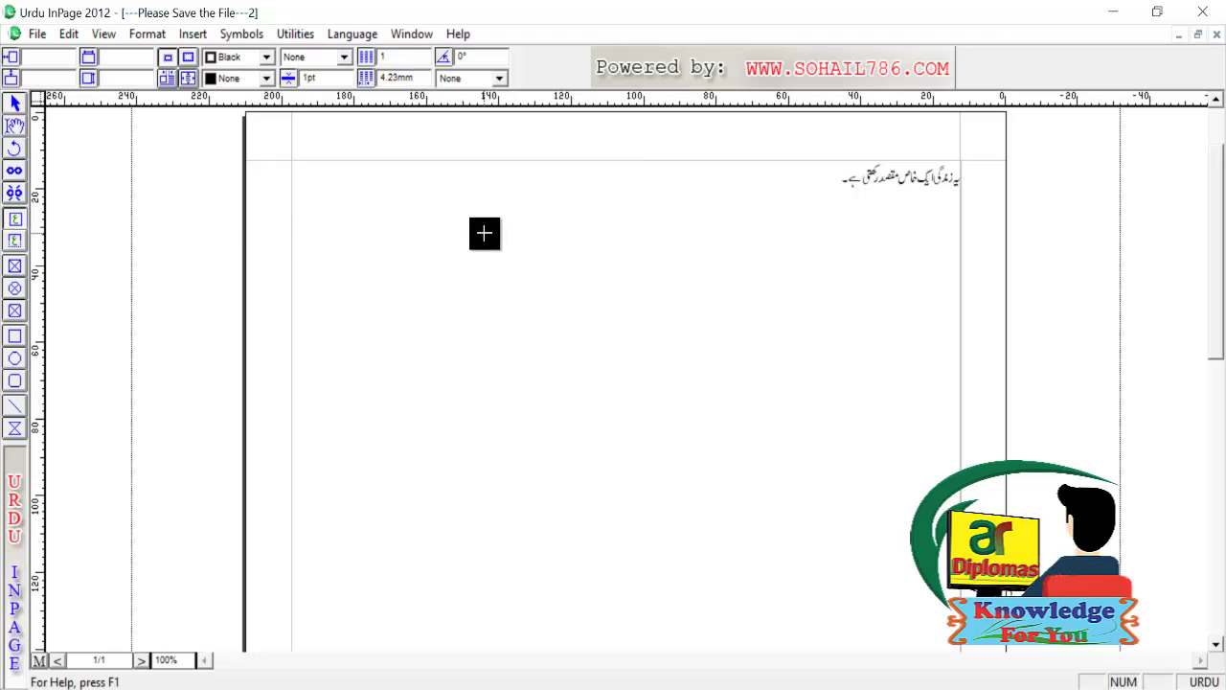
drag(485, 233, 781, 534)
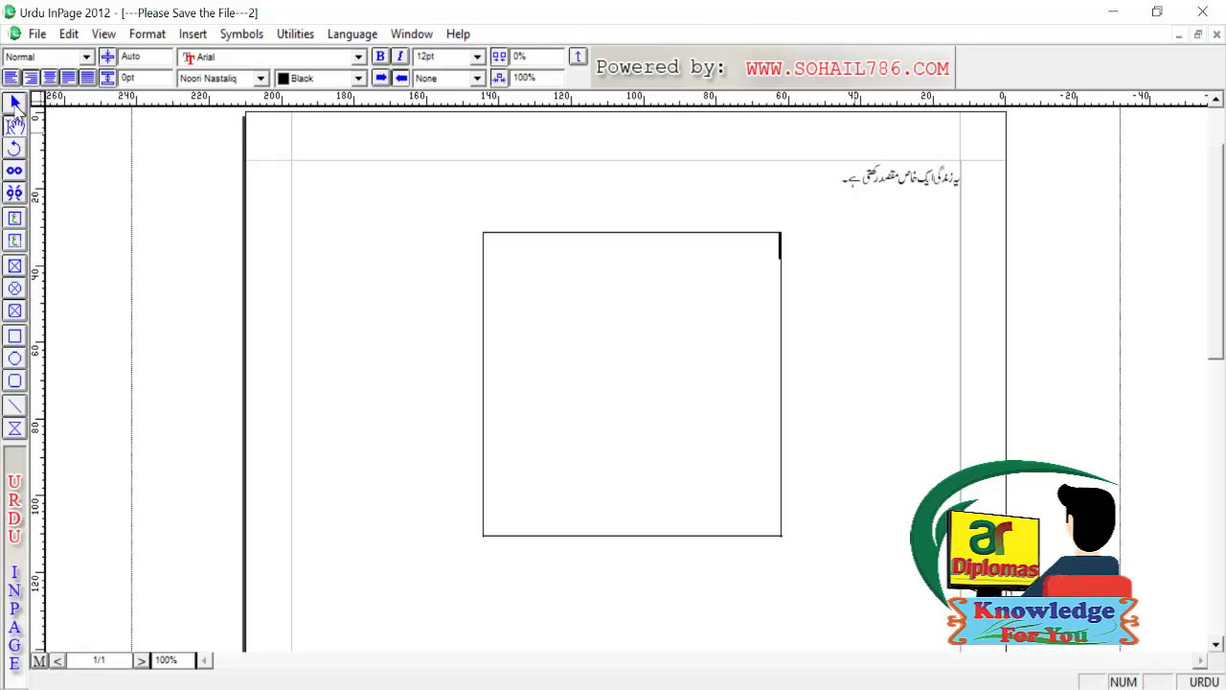
click(15, 104)
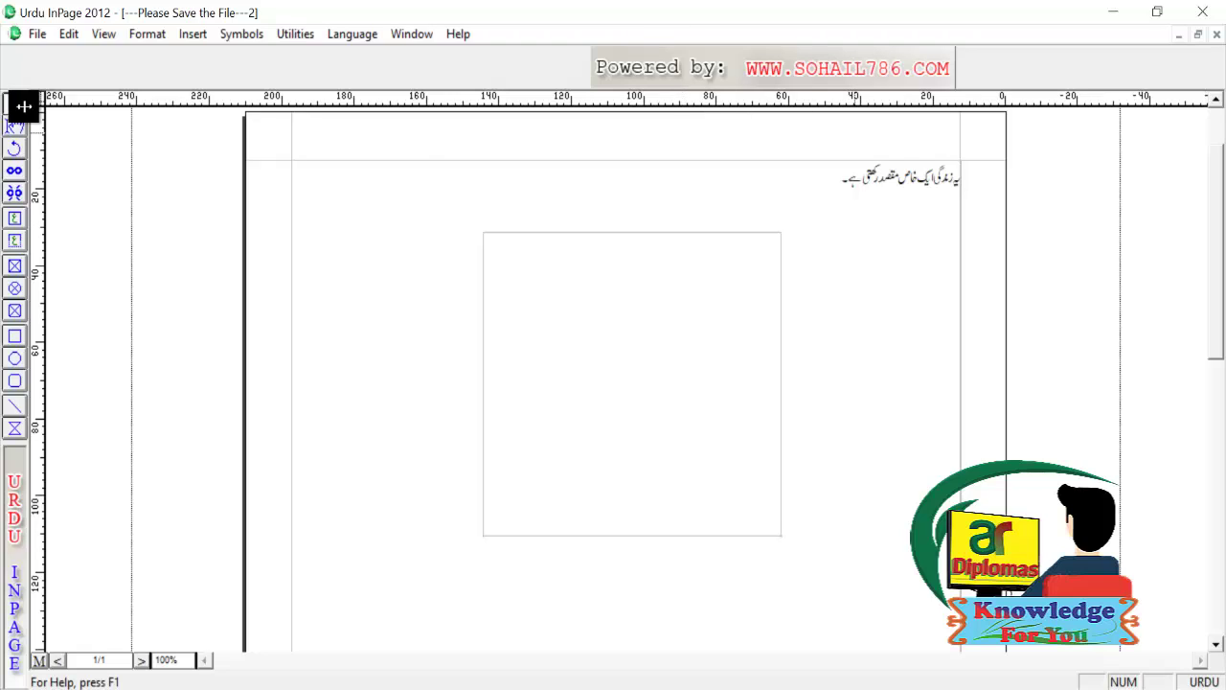
click(681, 416)
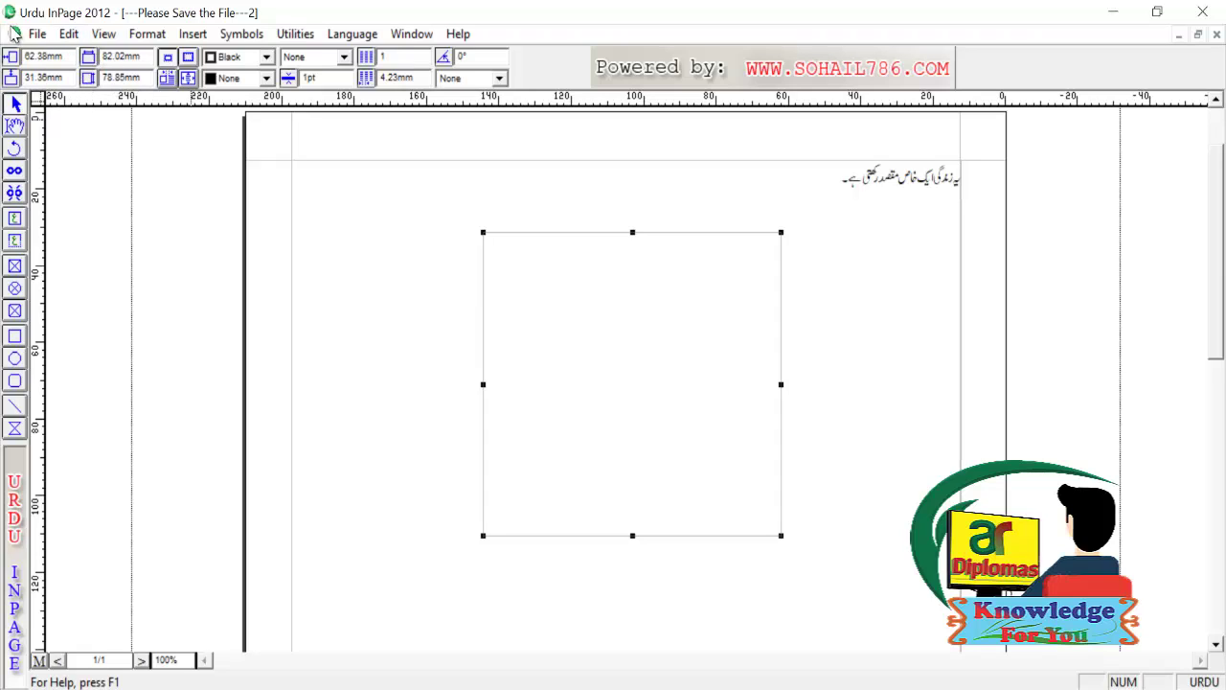
Step: Set the text box's horizontal position to 80 mm
click(42, 56)
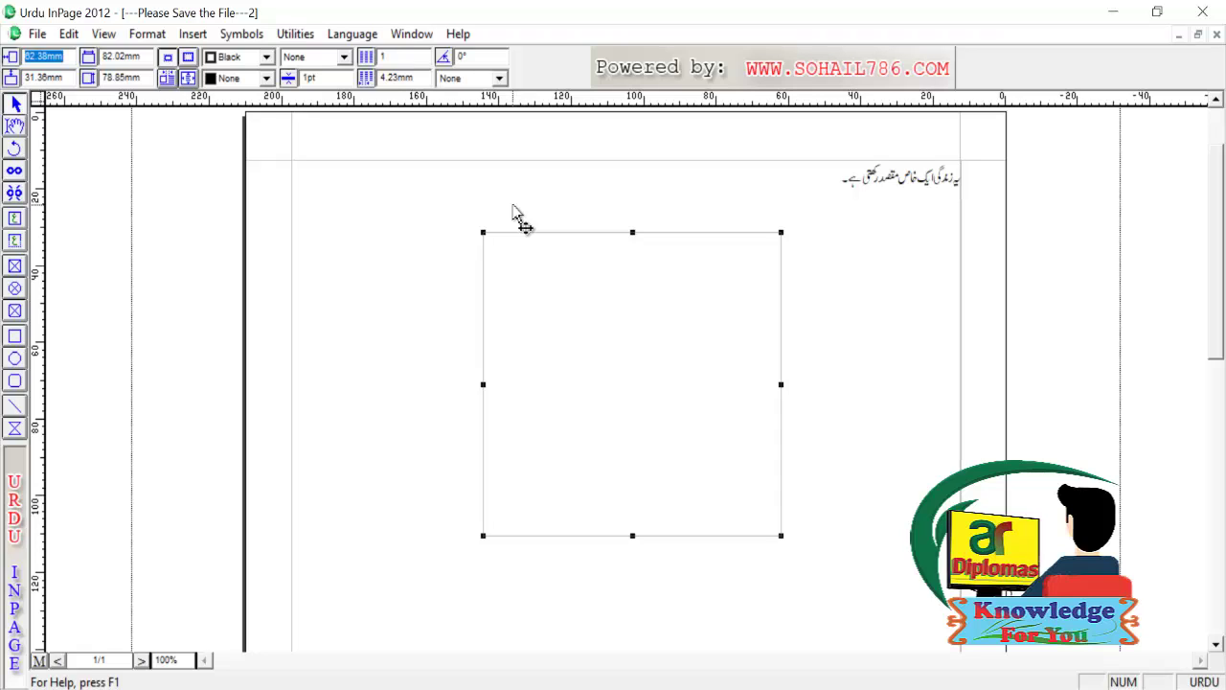
text(80)
key(Return)
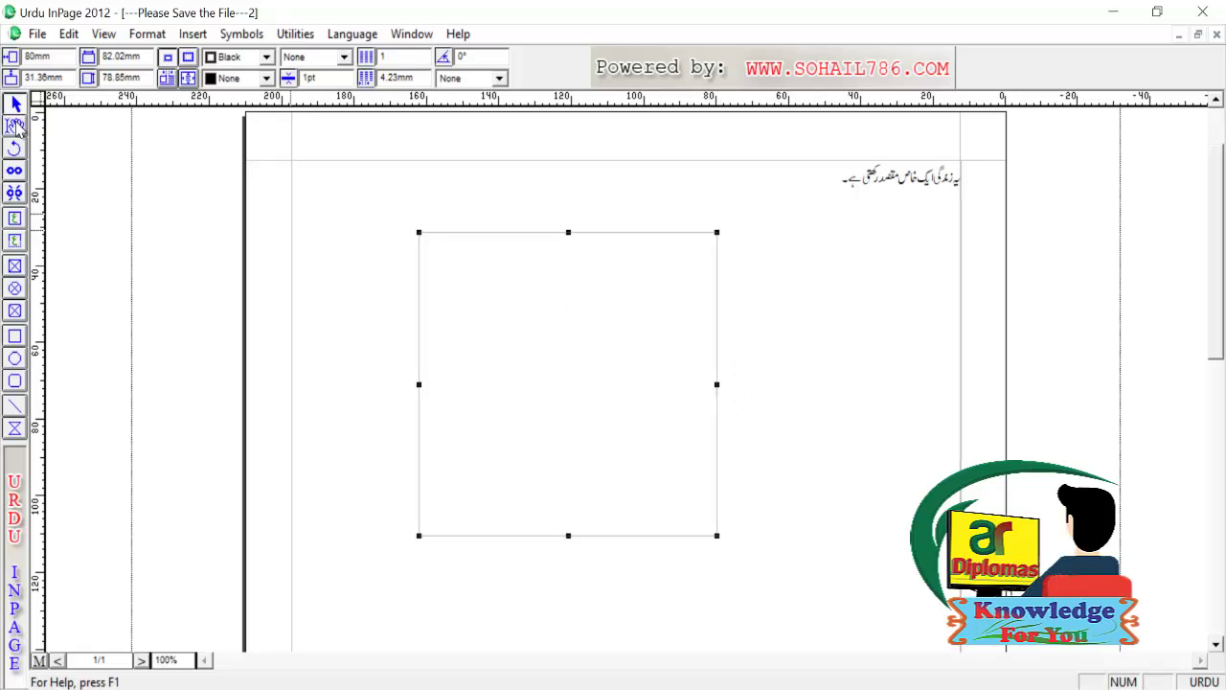
Step: Set the text box's horizontal position to 100 mm and its vertical position to 50 mm
double_click(43, 56)
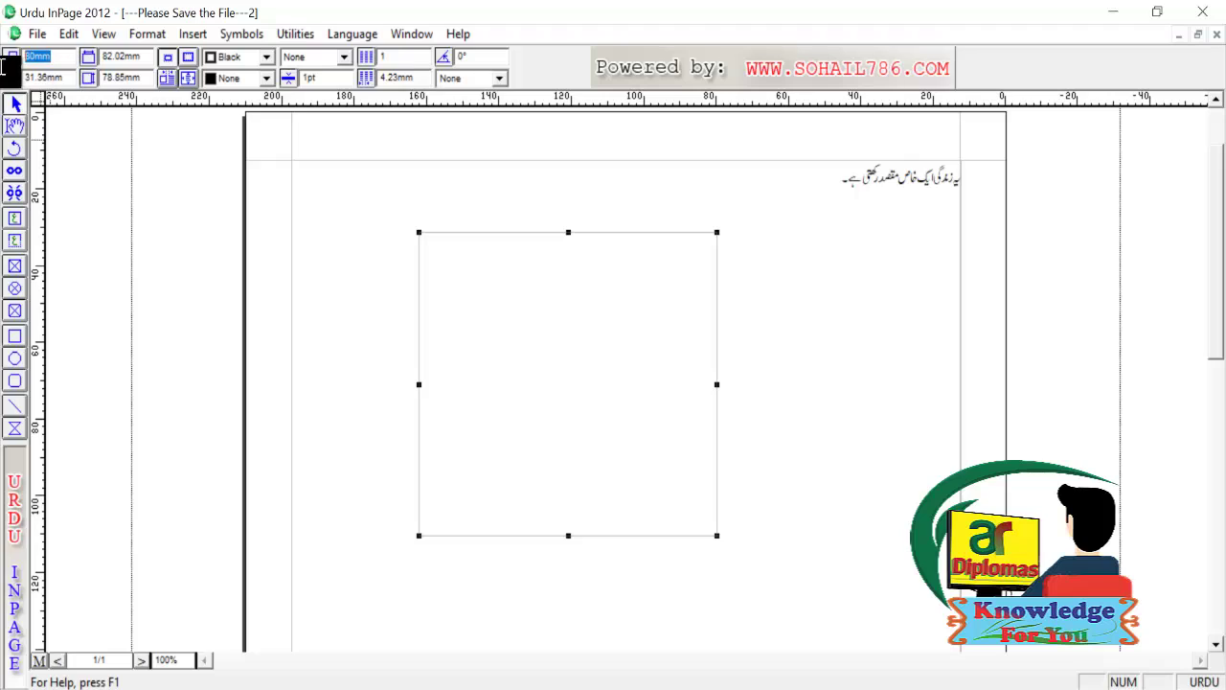
text(100)
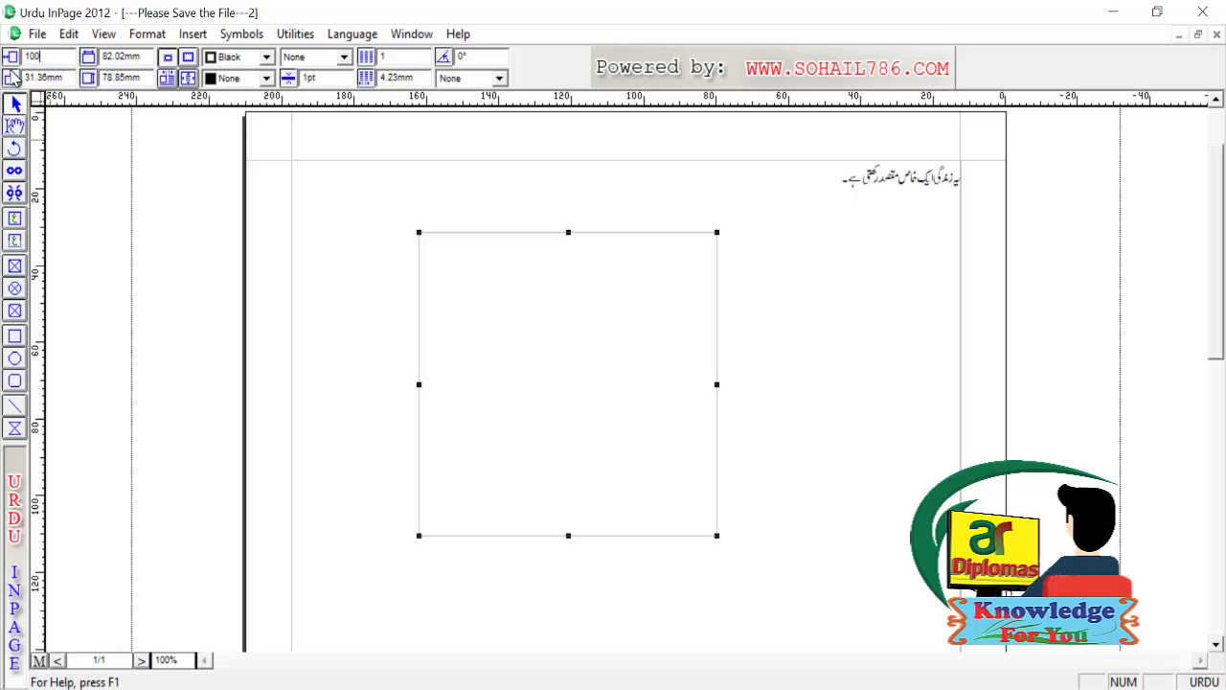
key(Return)
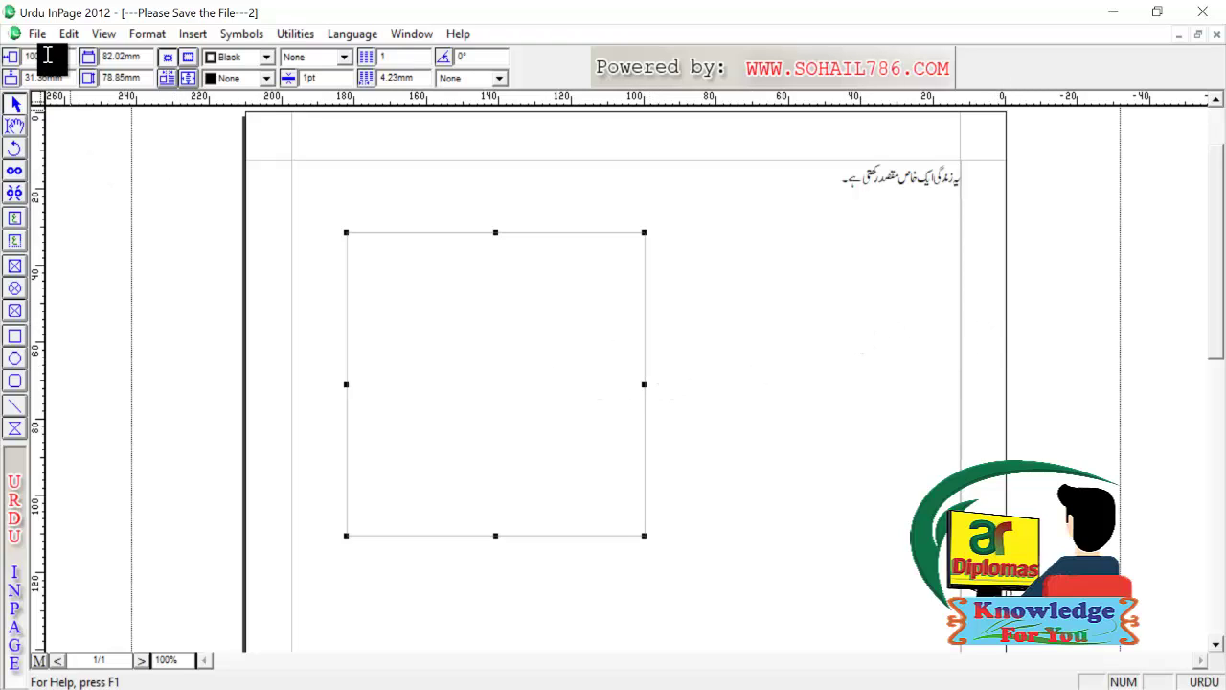
drag(69, 77, 18, 83)
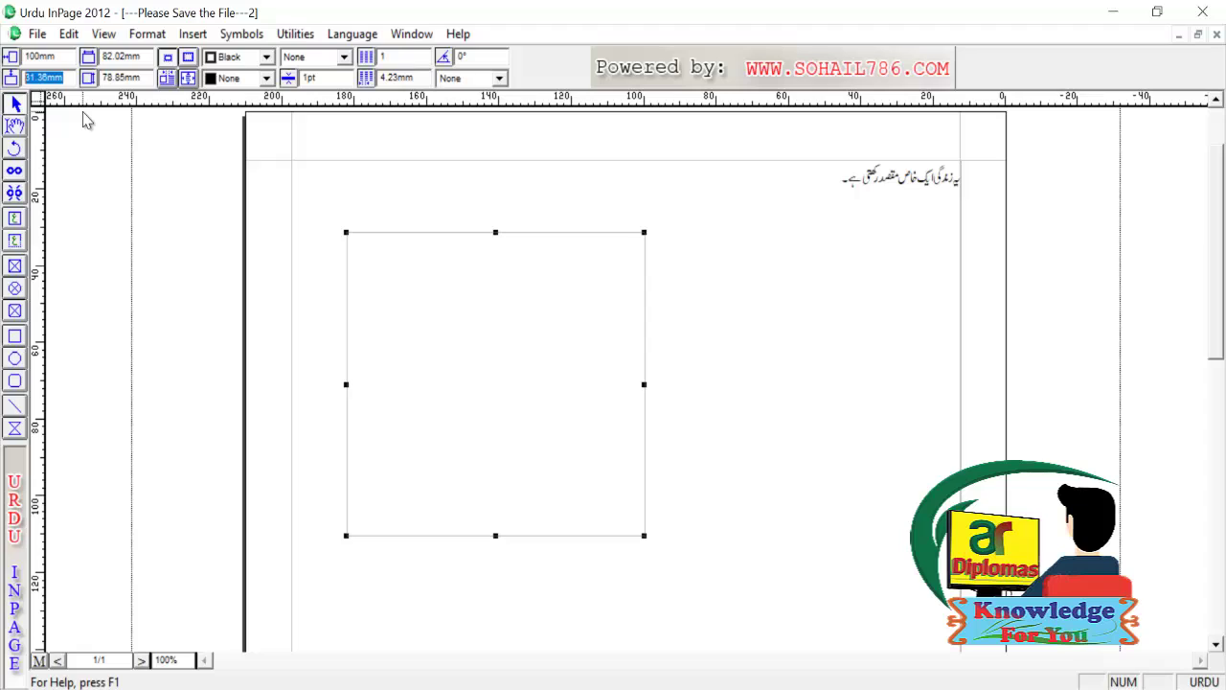
text(50)
key(Return)
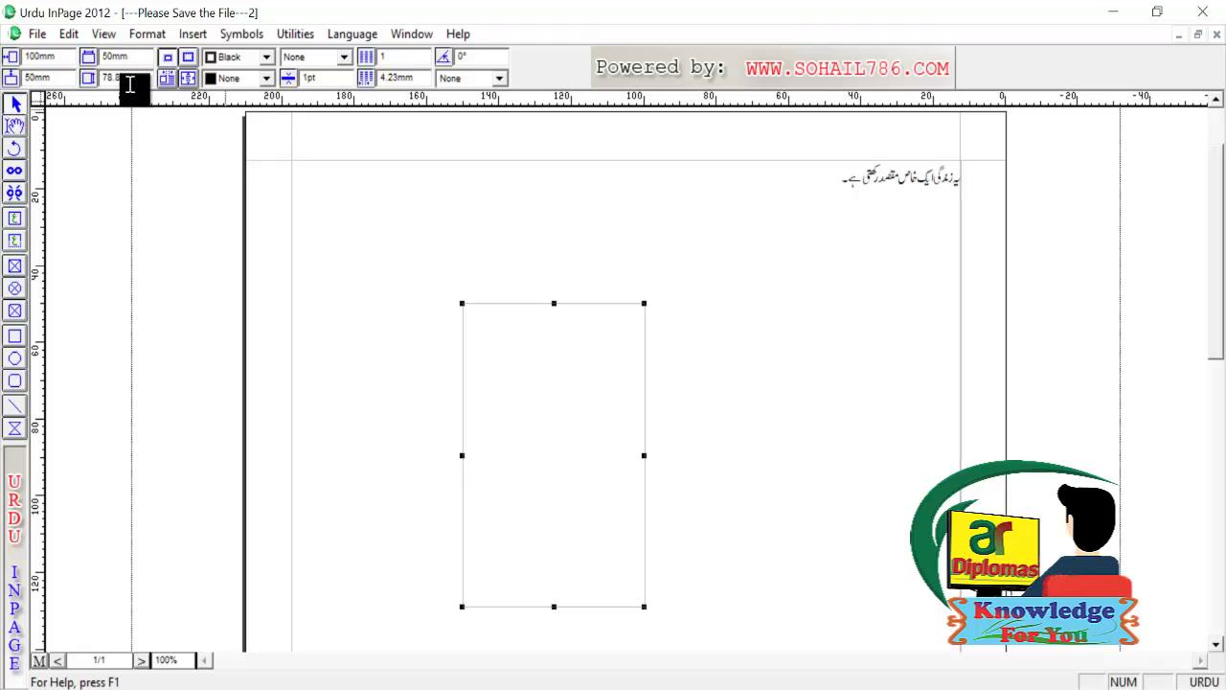
Step: Set the text box's height to 40 mm
double_click(131, 79)
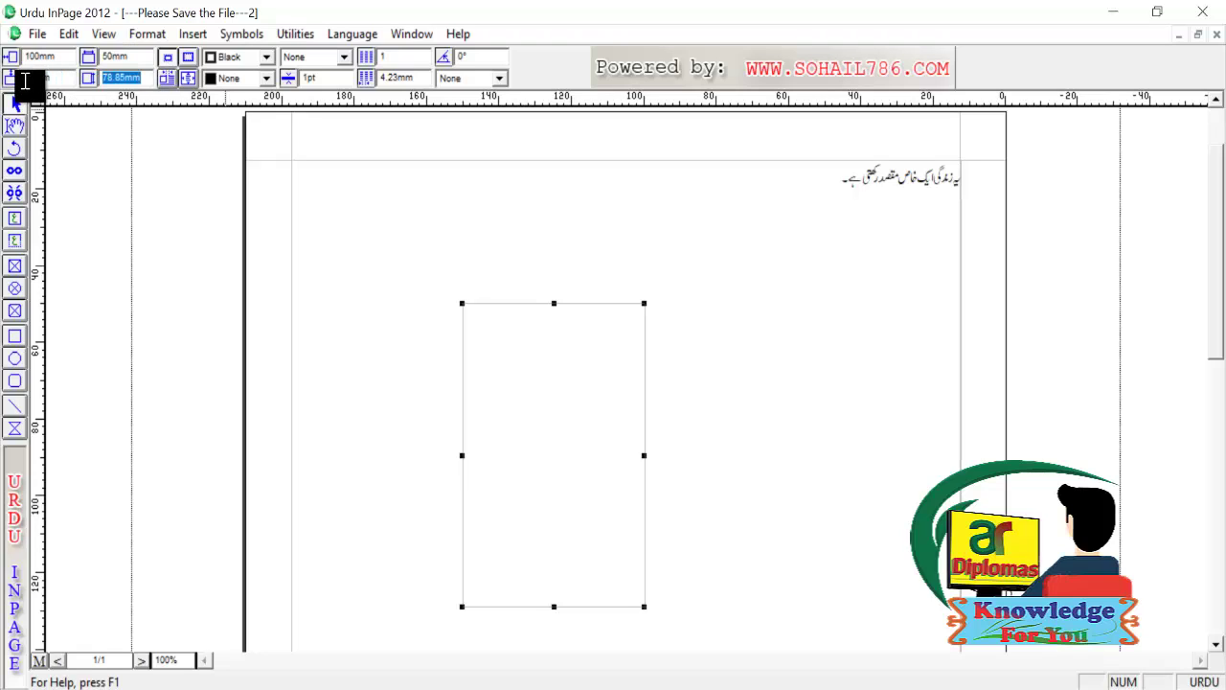
text(8)
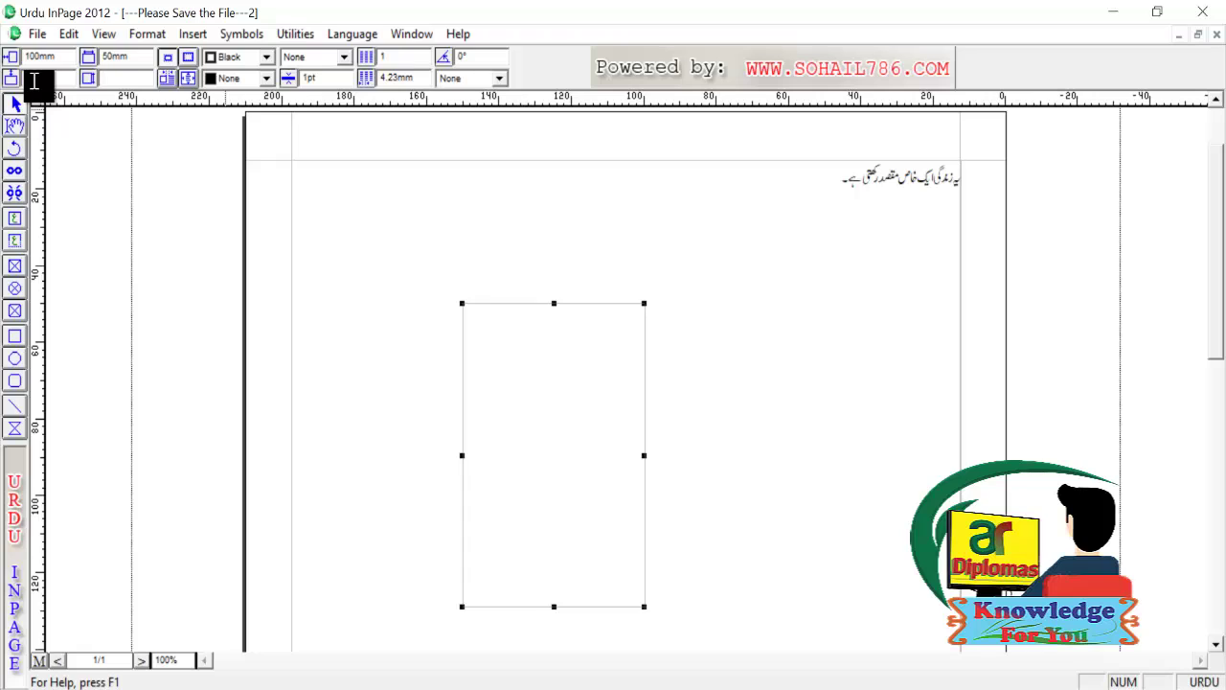
key(Return)
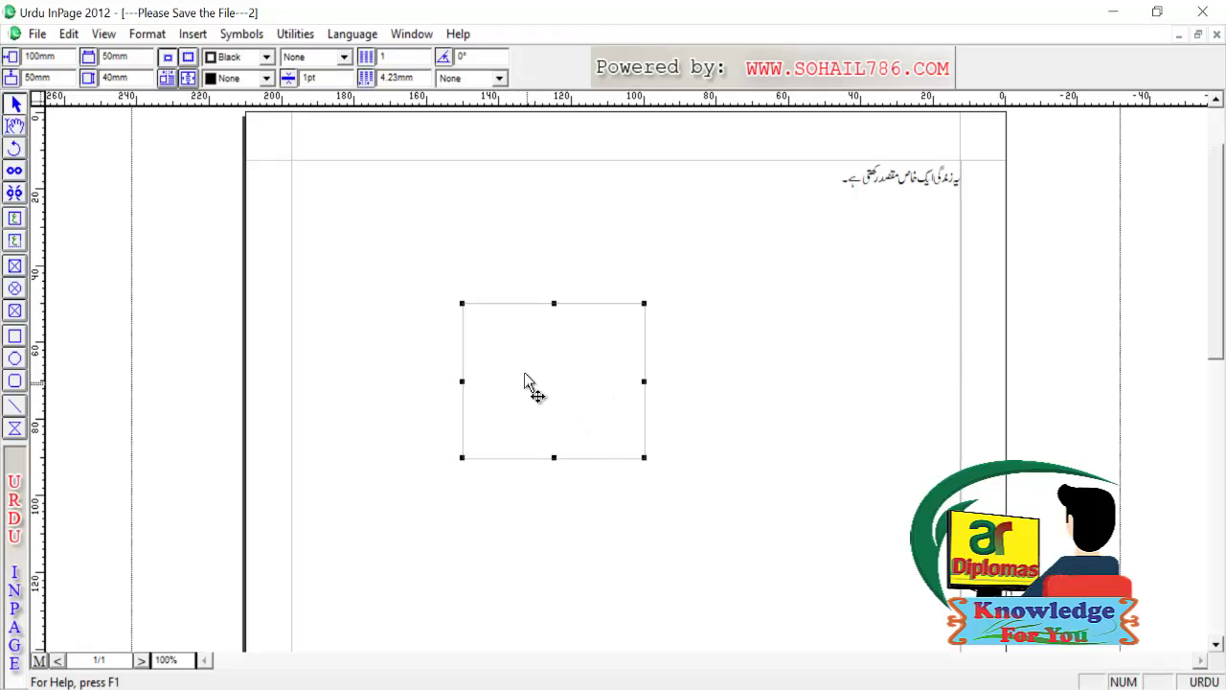
Step: Give the text box a solid black border 10 pt thick
click(345, 57)
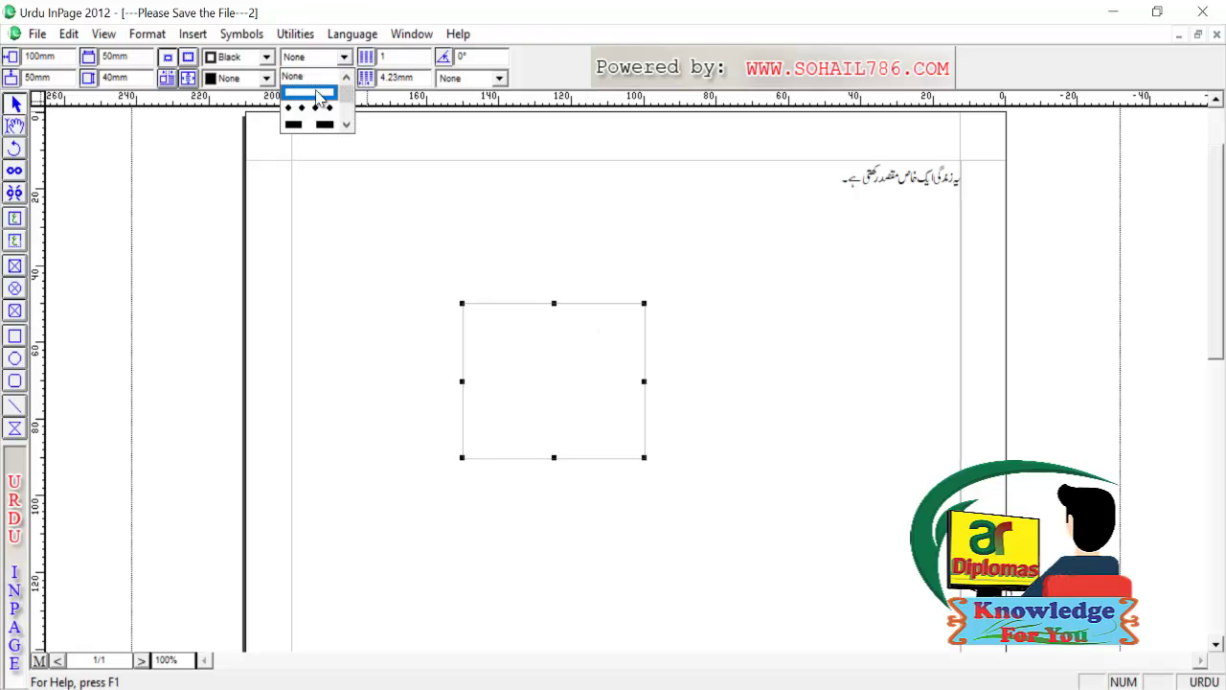
click(320, 93)
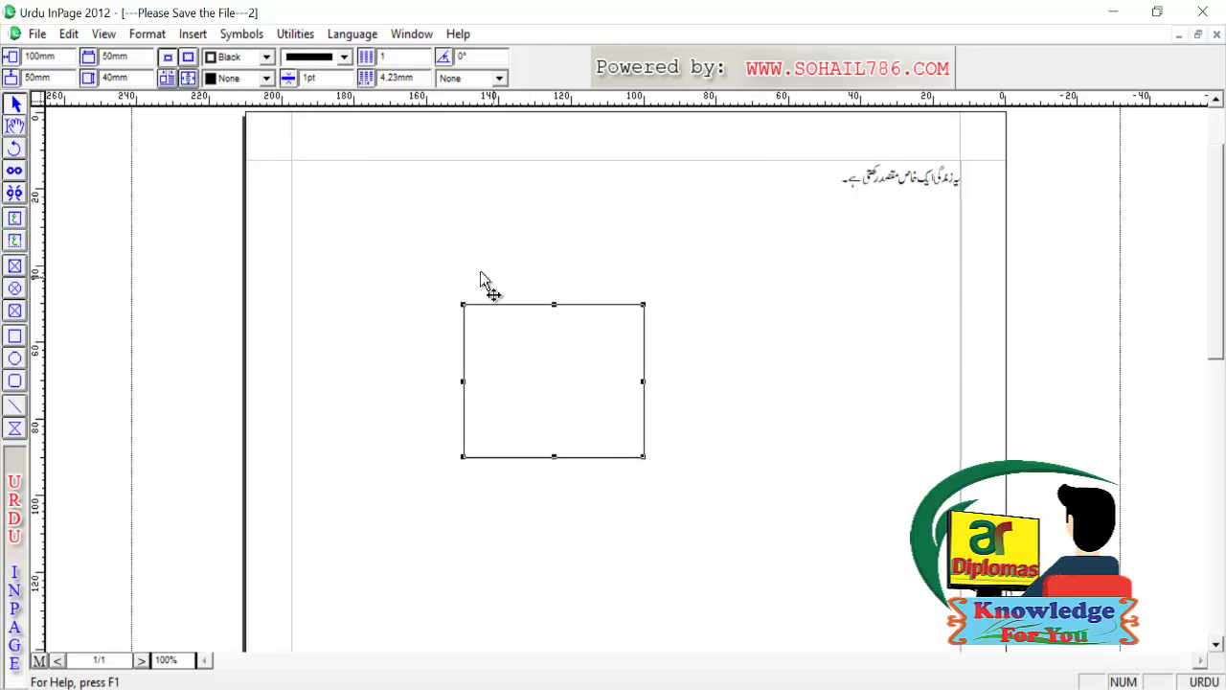
click(314, 79)
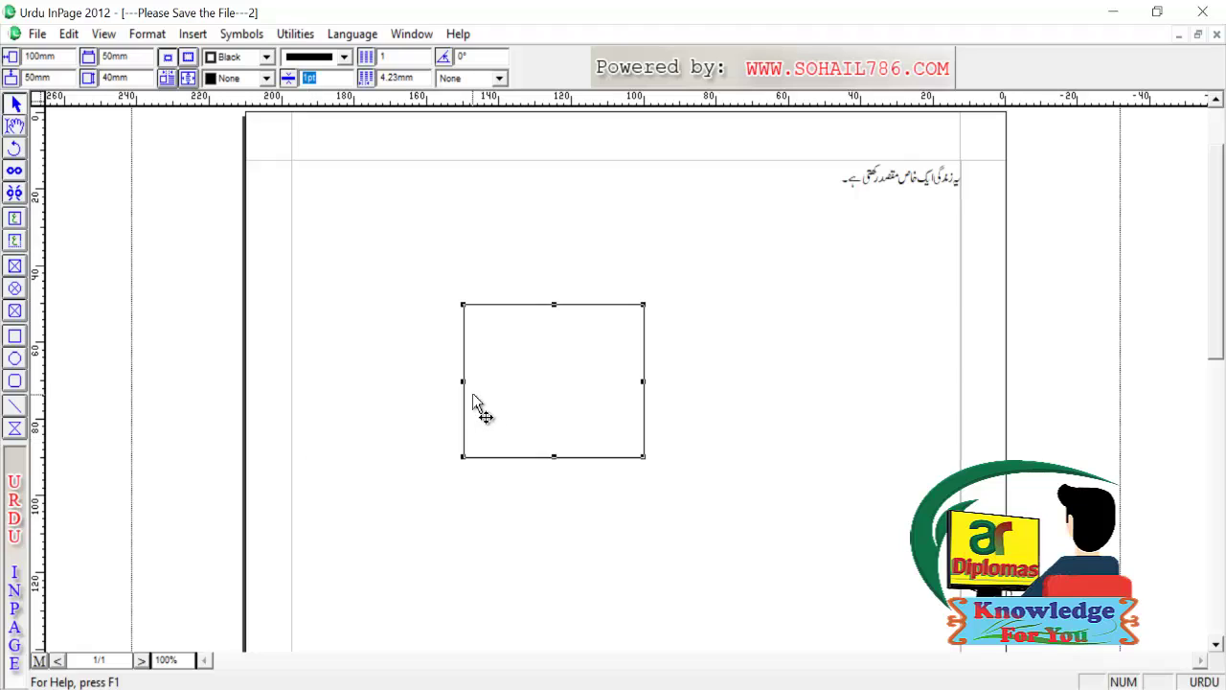
text(10)
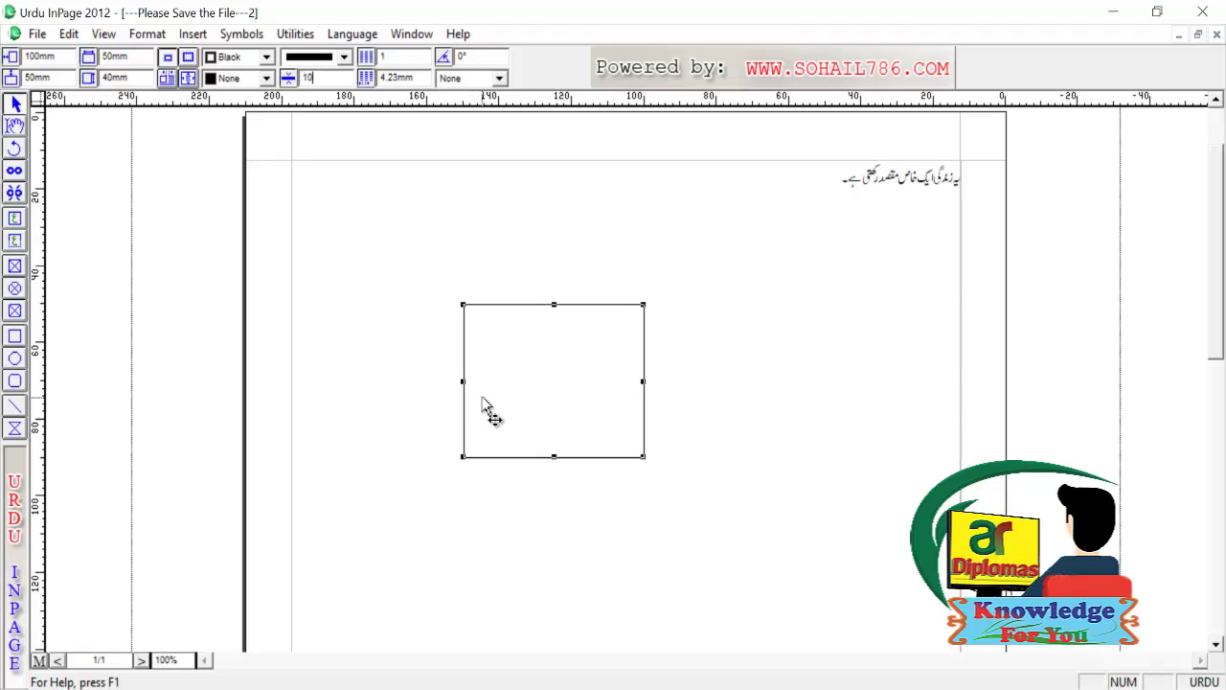
key(Return)
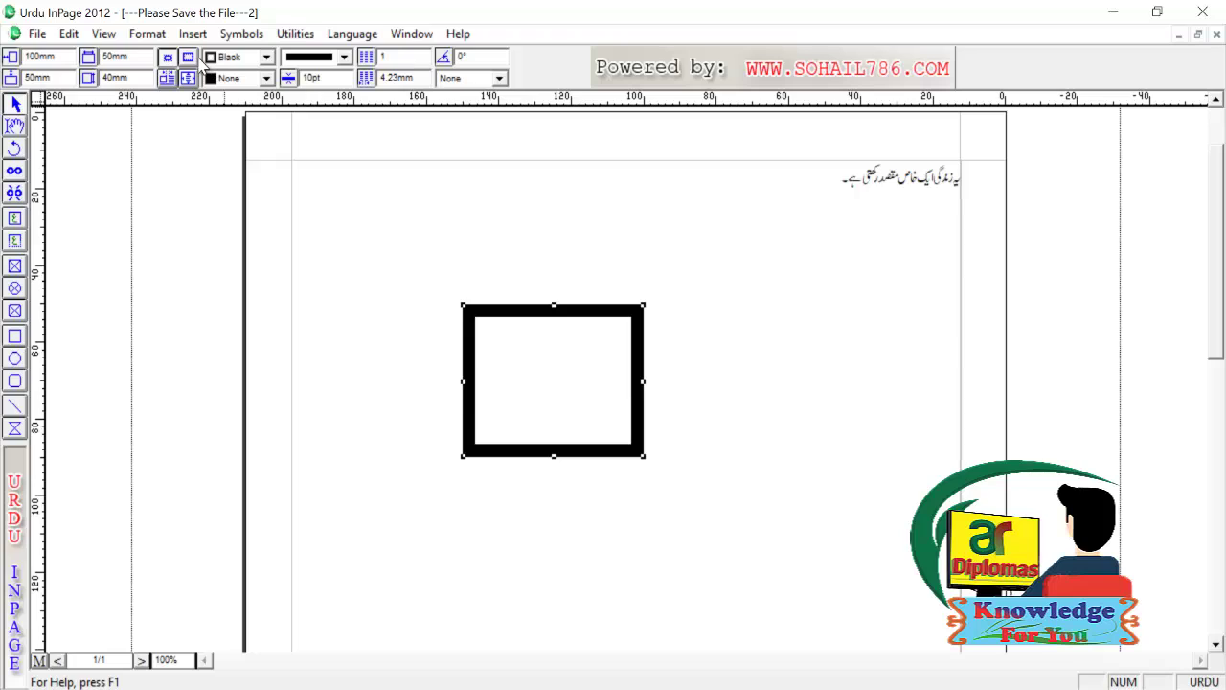
Step: Compare the inside and outside border placements and leave the border outside the text box's frame
click(189, 58)
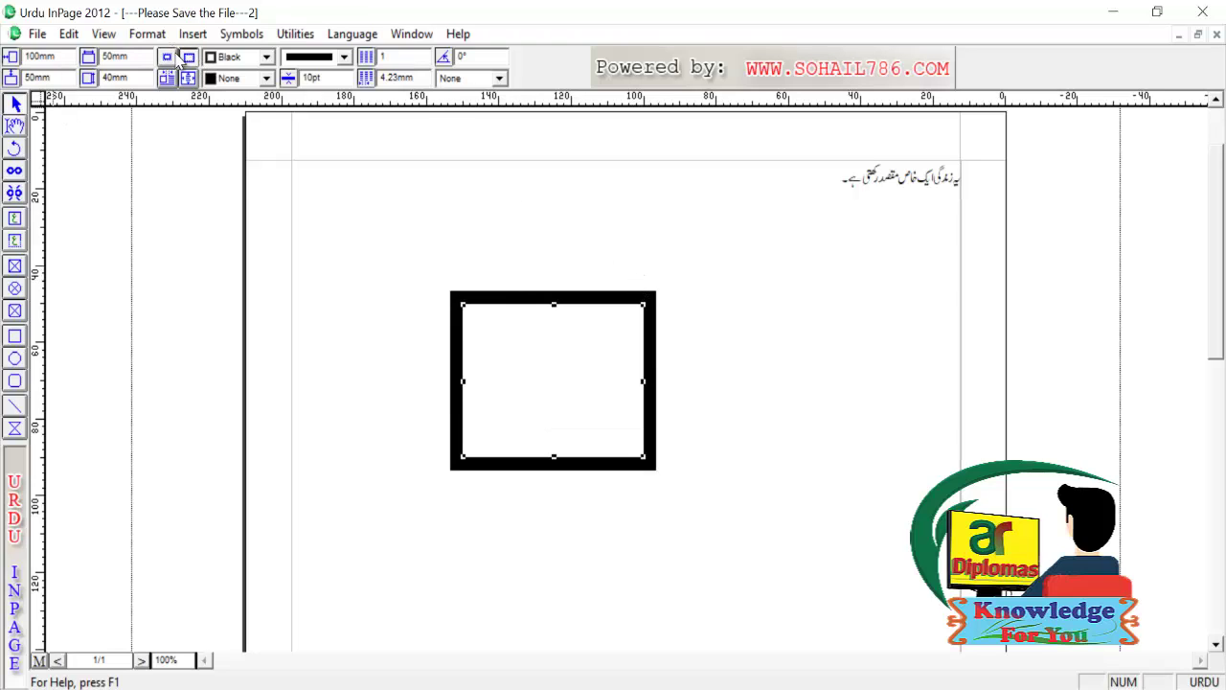
click(168, 58)
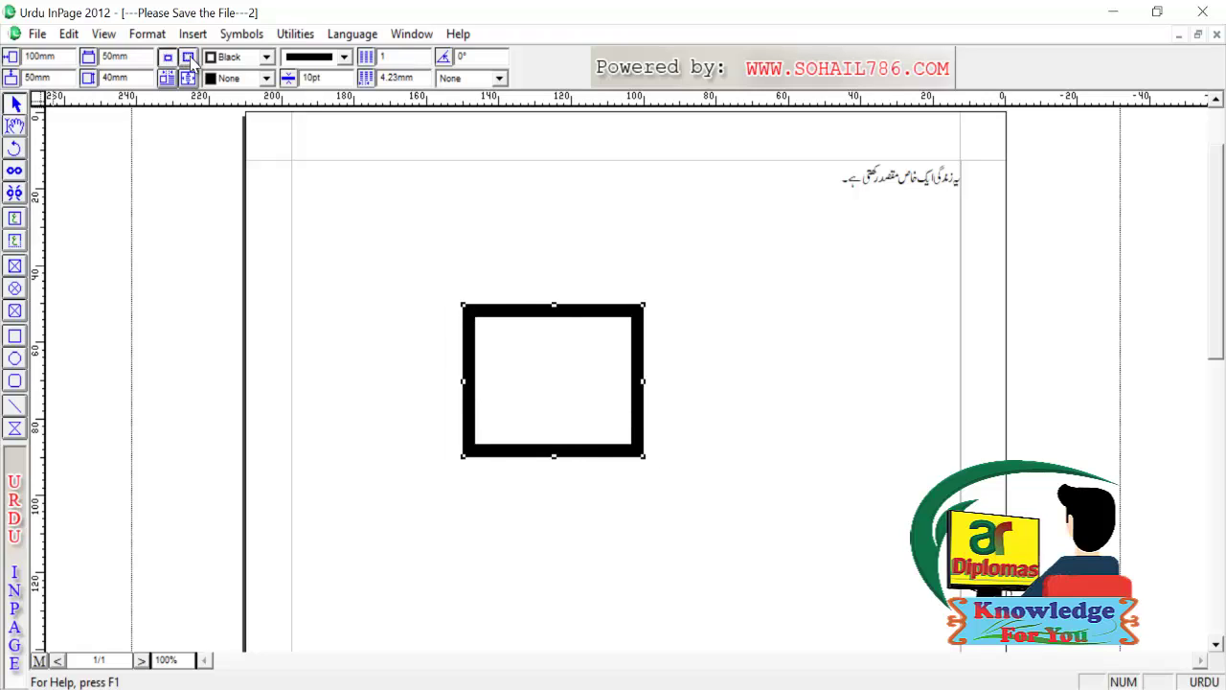
click(190, 59)
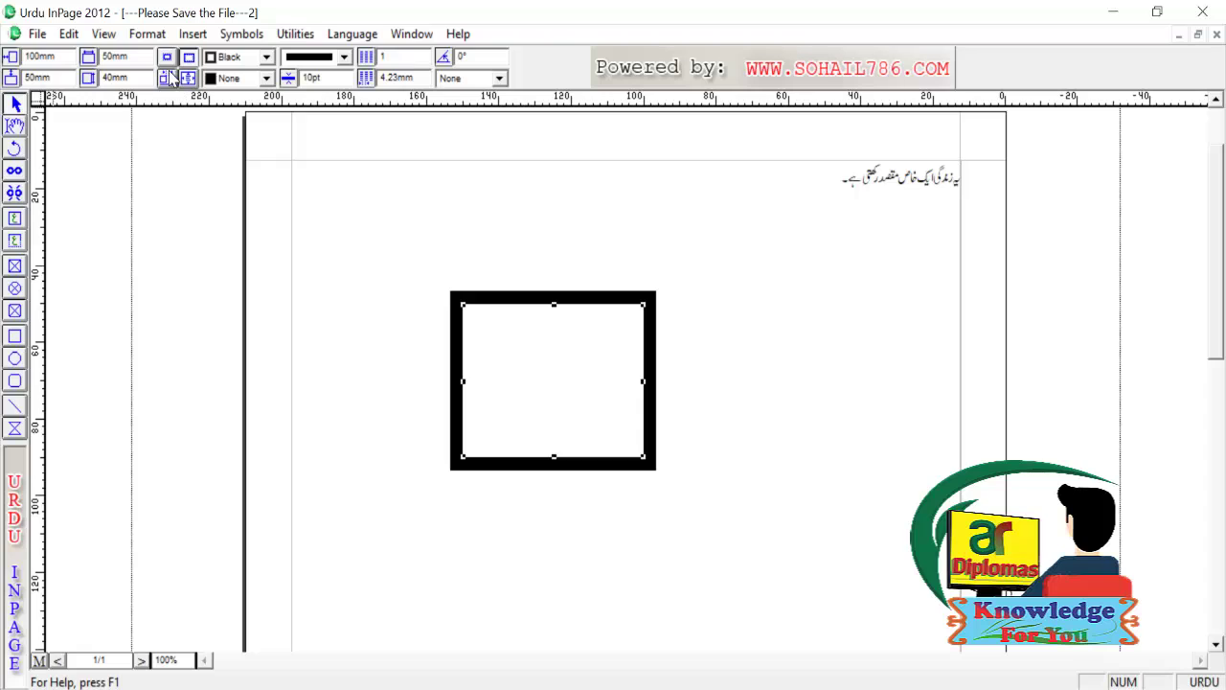
Step: View the bordered box's Text Run Around Offset settings, close them and select the page's main text box
click(169, 78)
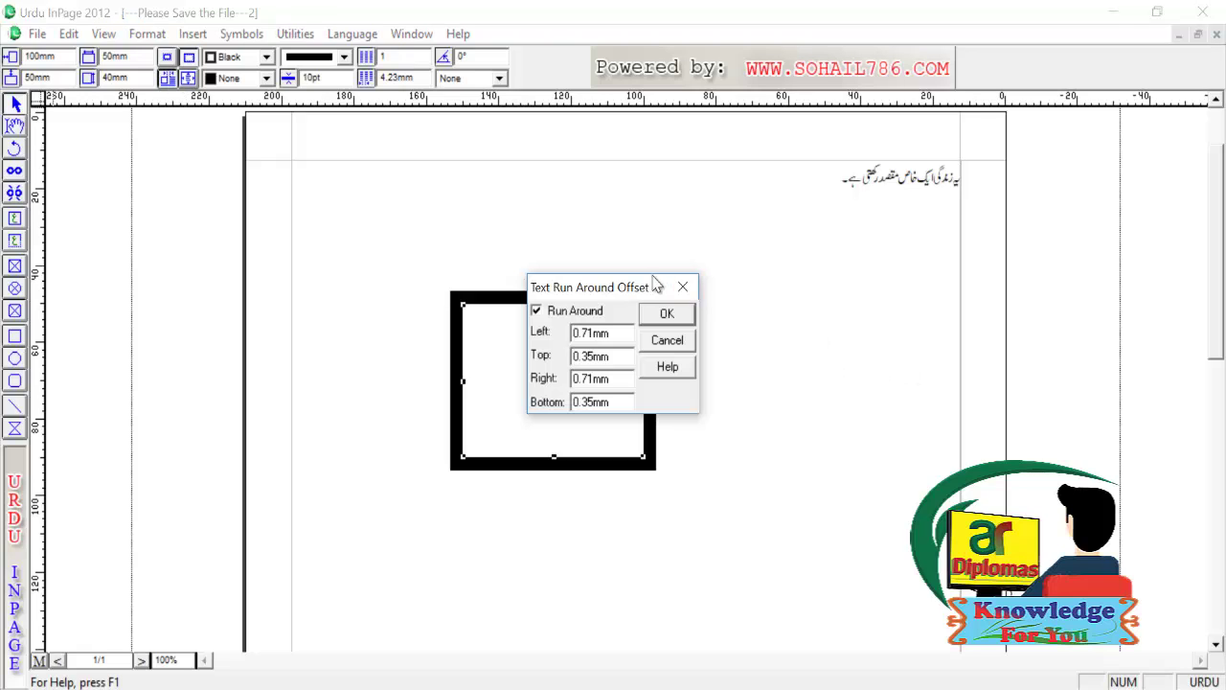
click(682, 286)
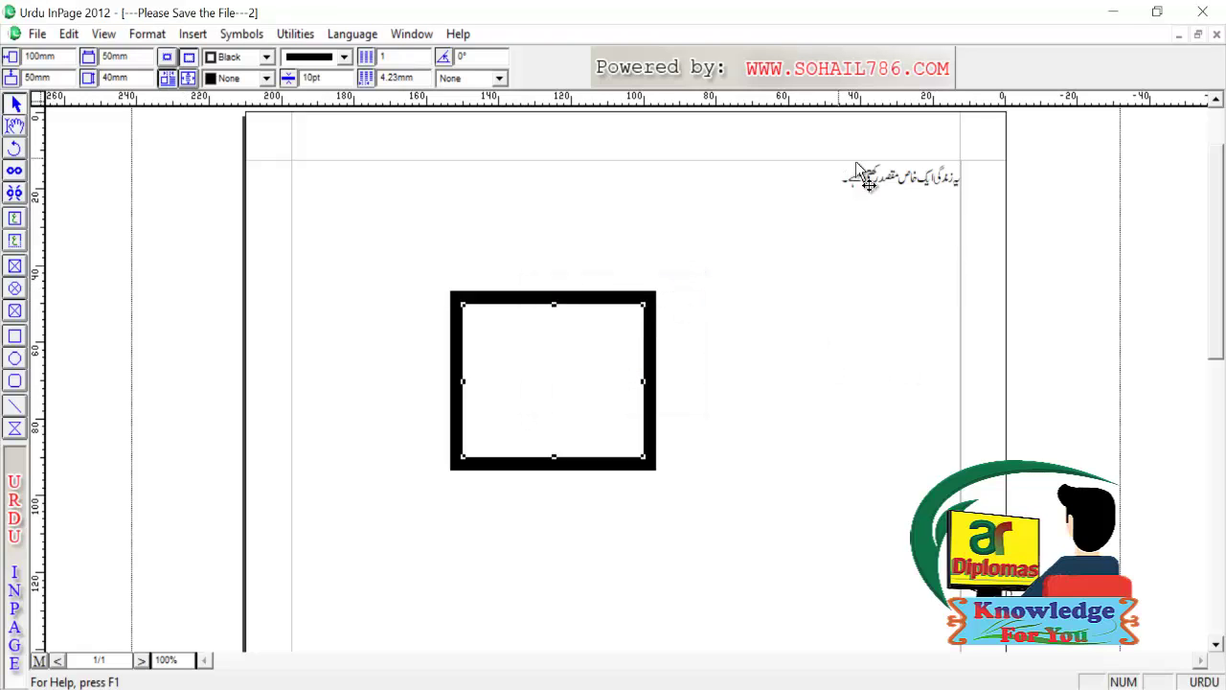
click(797, 188)
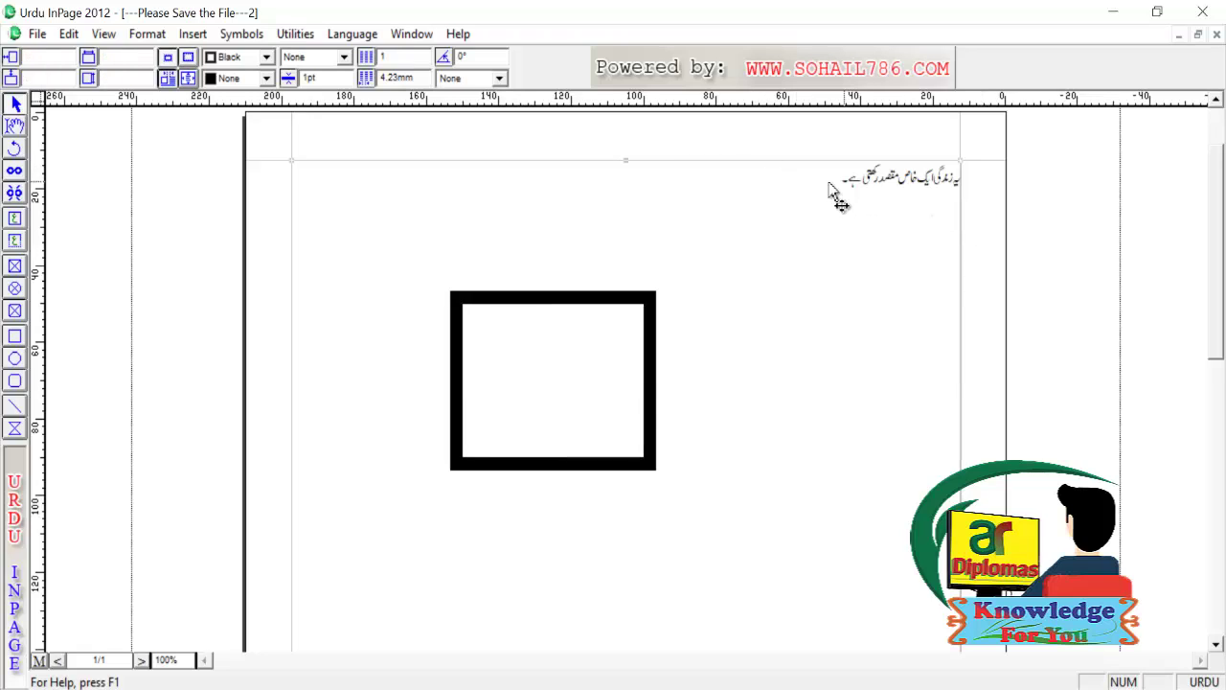
Step: Add "یہ زندگی ایک خاص مقصد رکھتی ہے۔" a second time on the first line and copy both sentences
click(15, 125)
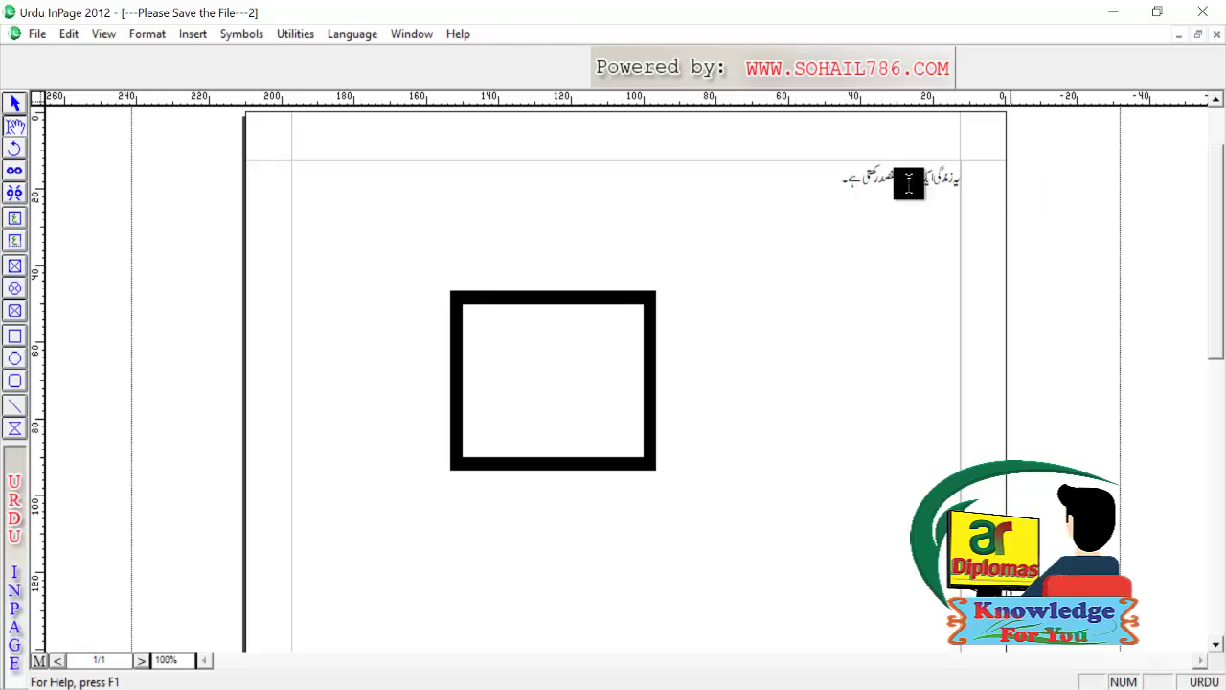
click(810, 180)
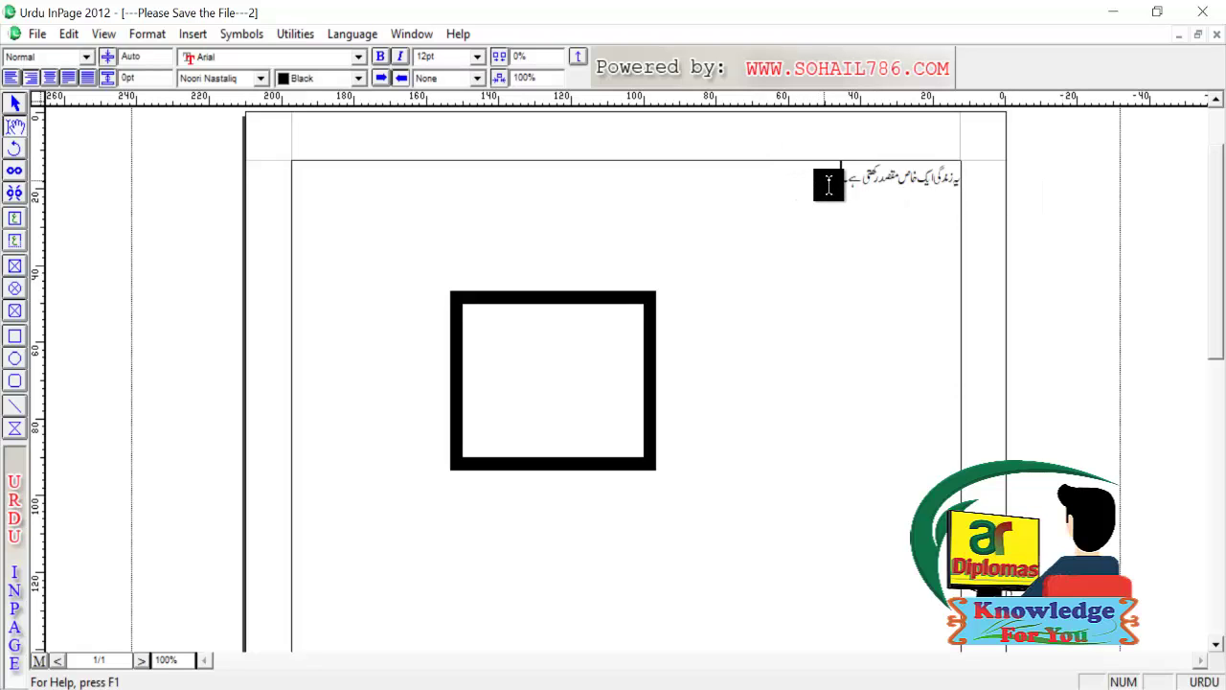
text(یہ زندگی ایک خاص مقصد رکھتی ہے۔)
drag(718, 176, 975, 173)
key(ctrl+c)
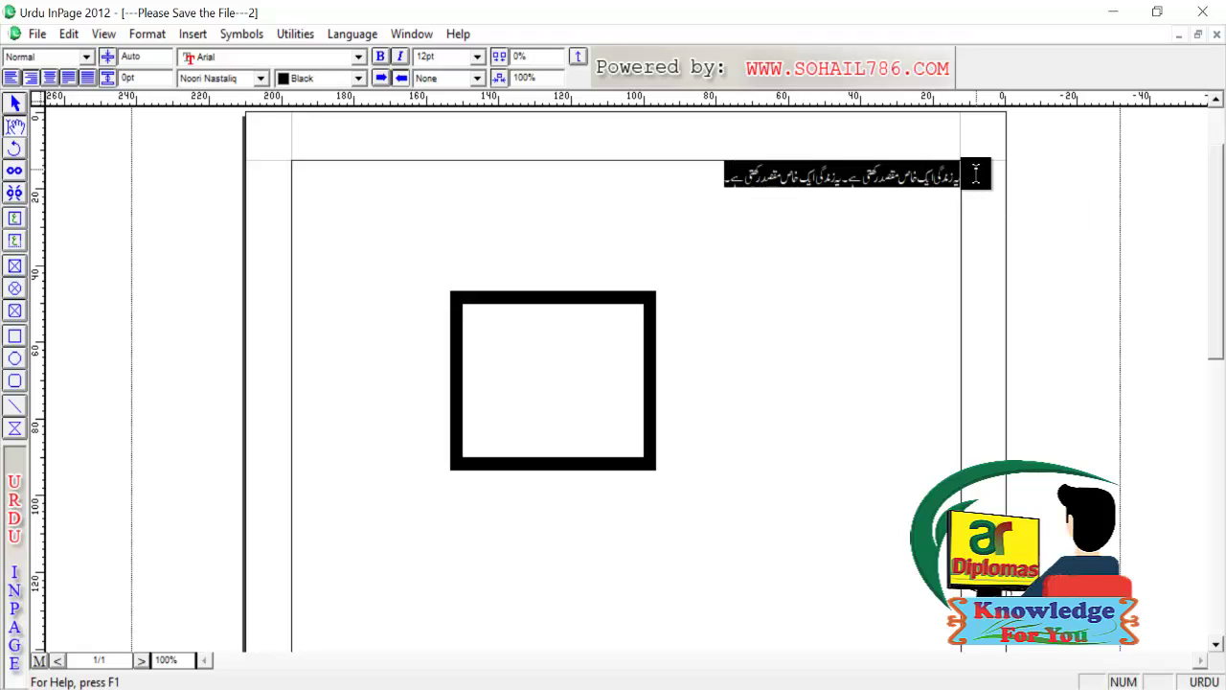
Step: Paste the copied sentences repeatedly after the existing text until the paragraph wraps around both sides of the bordered box
click(706, 164)
key(ctrl+v)
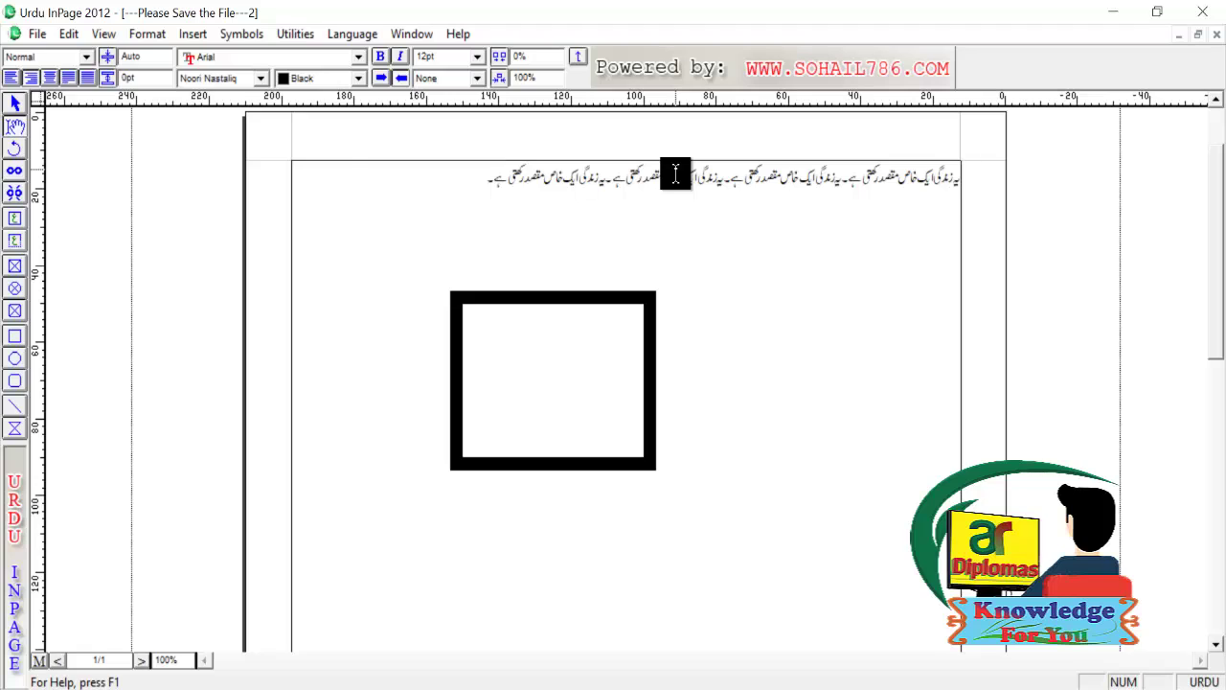
key(ctrl+v)
key(ctrl+v)
key(ctrl+v)
key(ctrl+v)
key(ctrl+v)
key(ctrl+v)
key(ctrl+v)
key(ctrl+v)
key(ctrl+v)
key(ctrl+v)
key(ctrl+v)
key(ctrl+v)
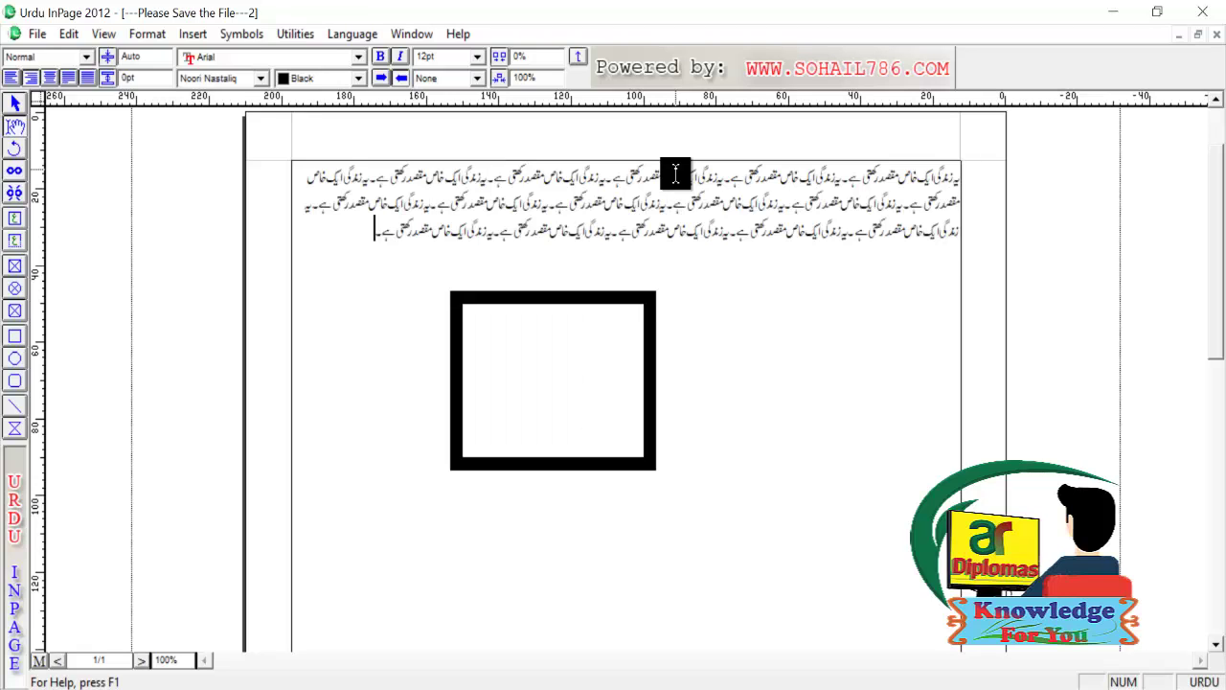
key(ctrl+v)
key(ctrl+v)
key(ctrl+v)
key(ctrl+v)
key(ctrl+v)
key(ctrl+v)
key(ctrl+v)
key(ctrl+v)
key(ctrl+v)
key(ctrl+v)
key(ctrl+v)
key(ctrl+v)
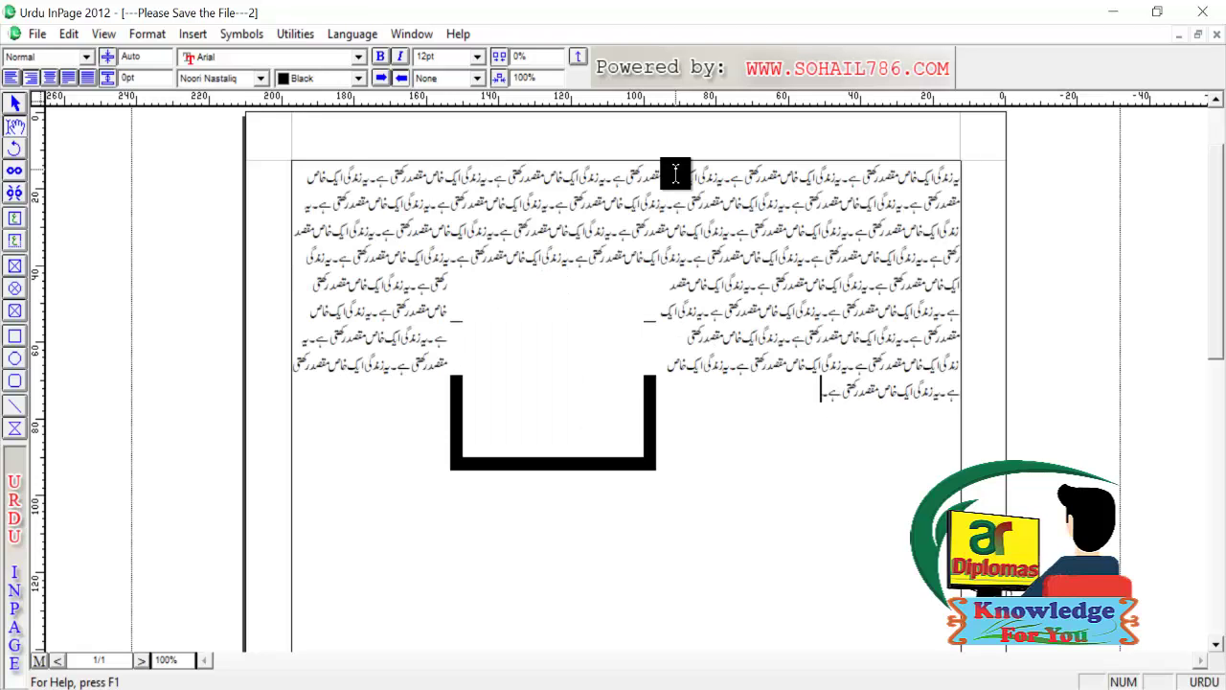
Step: Keep pasting the copied sentences until the paragraph wraps past the bordered box and continues below it
key(ctrl+v)
key(ctrl+v)
key(ctrl+v)
key(ctrl+v)
key(ctrl+v)
key(ctrl+v)
key(ctrl+v)
key(ctrl+v)
key(ctrl+v)
key(ctrl+v)
key(ctrl+v)
key(ctrl+v)
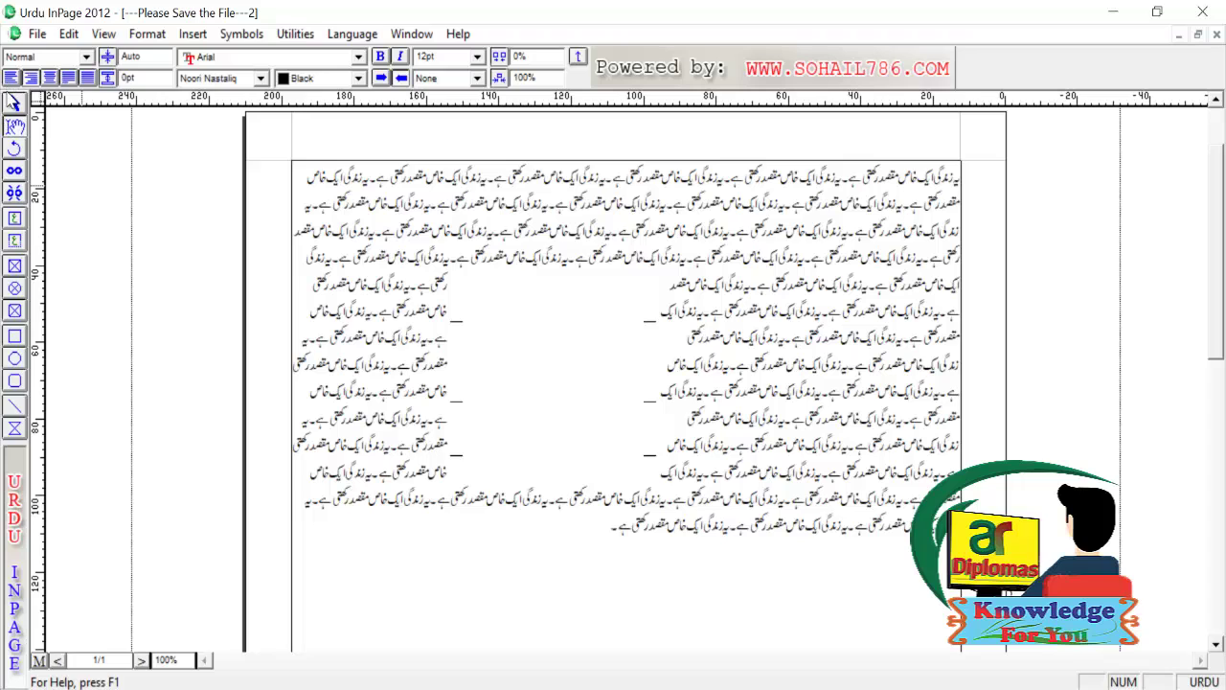
Step: Move the bordered box below the paragraph and back into the upper middle of the text, at about 87 mm and 31 mm
click(15, 103)
click(551, 337)
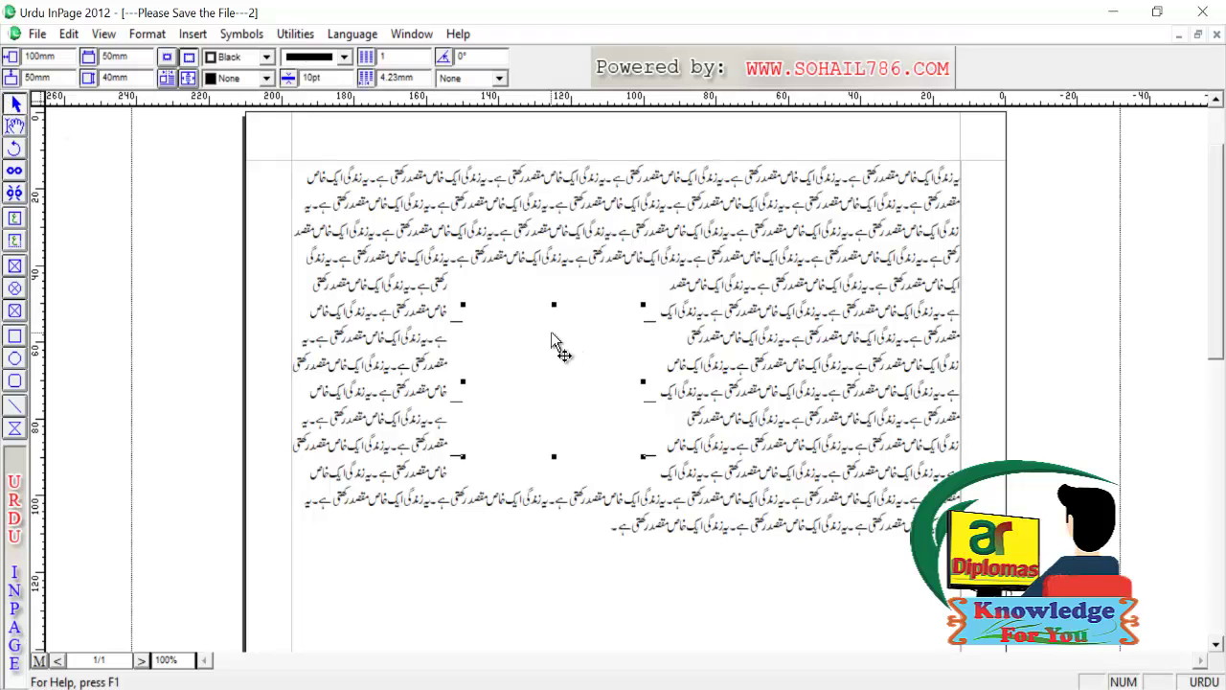
drag(549, 336, 549, 577)
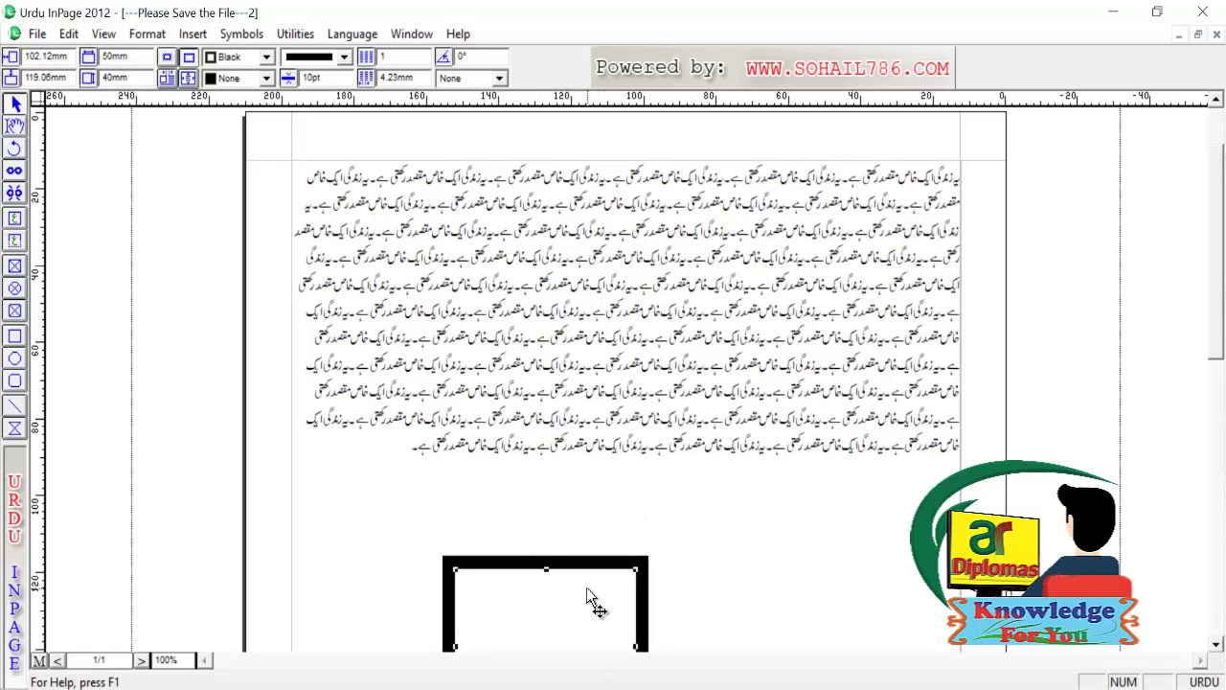
drag(577, 600, 632, 268)
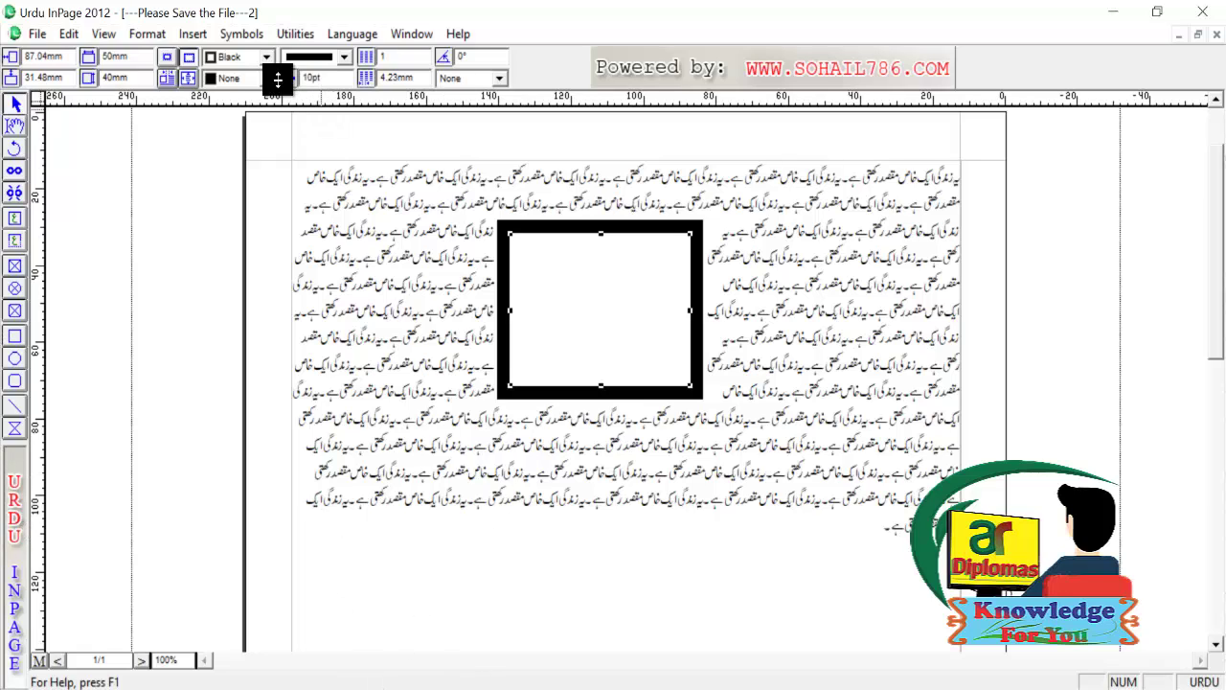
Step: Set the box's Text Run Around Offset to 2 mm at left and right and 5 mm at top and bottom
double_click(167, 77)
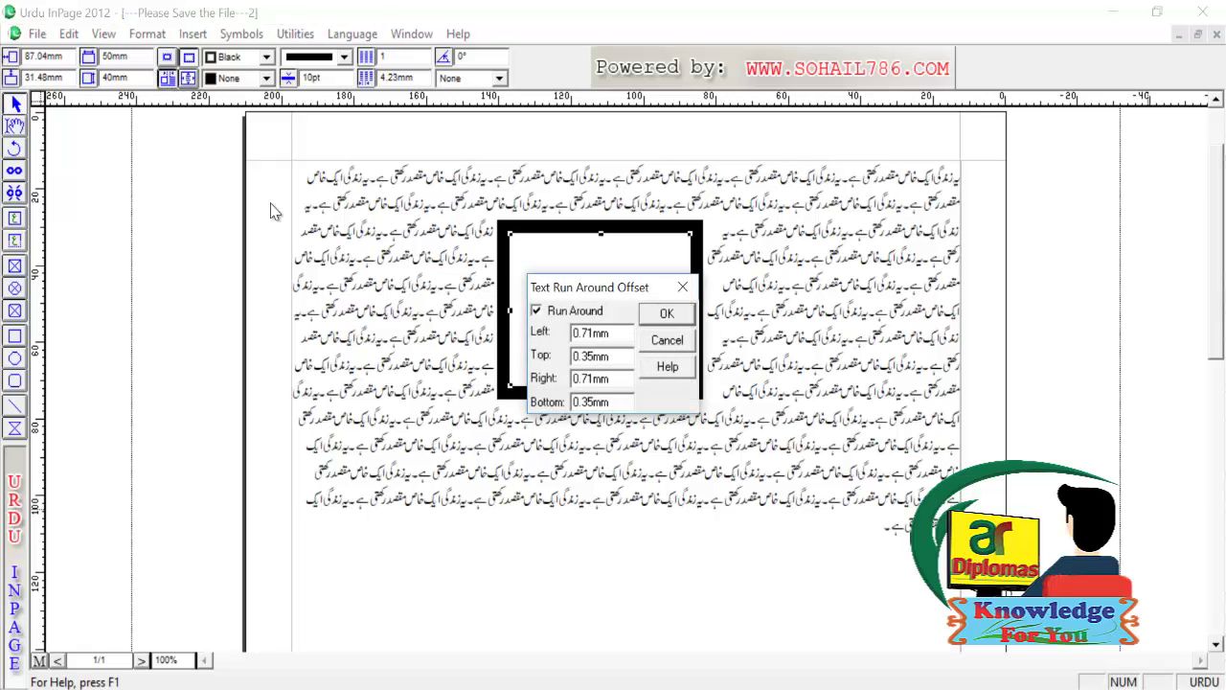
drag(592, 293, 228, 269)
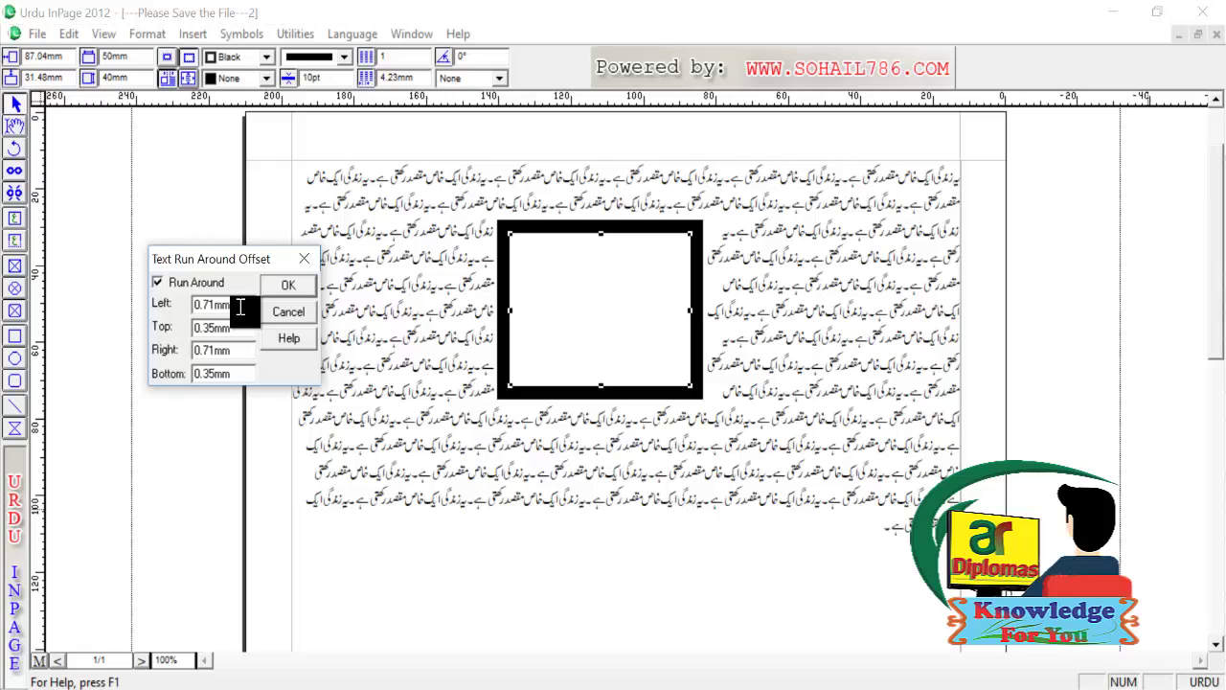
drag(241, 307, 144, 304)
text(2)
key(Tab)
text(5)
key(Tab)
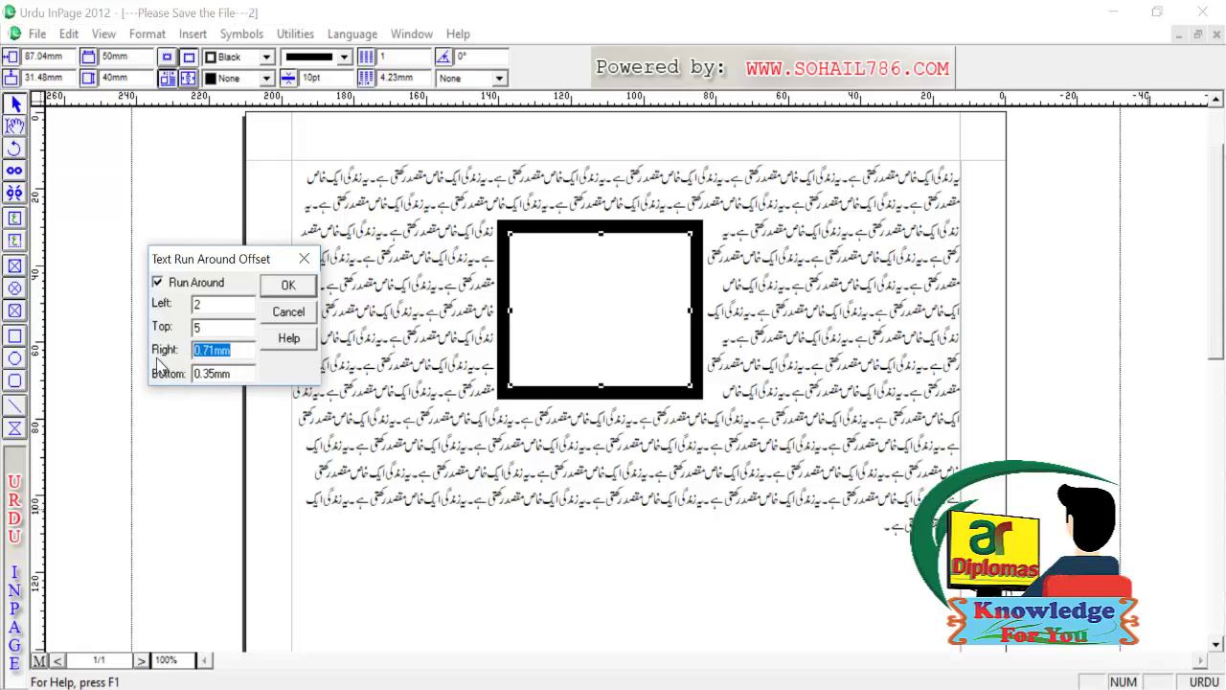
text(2)
key(Tab)
text(5)
click(299, 285)
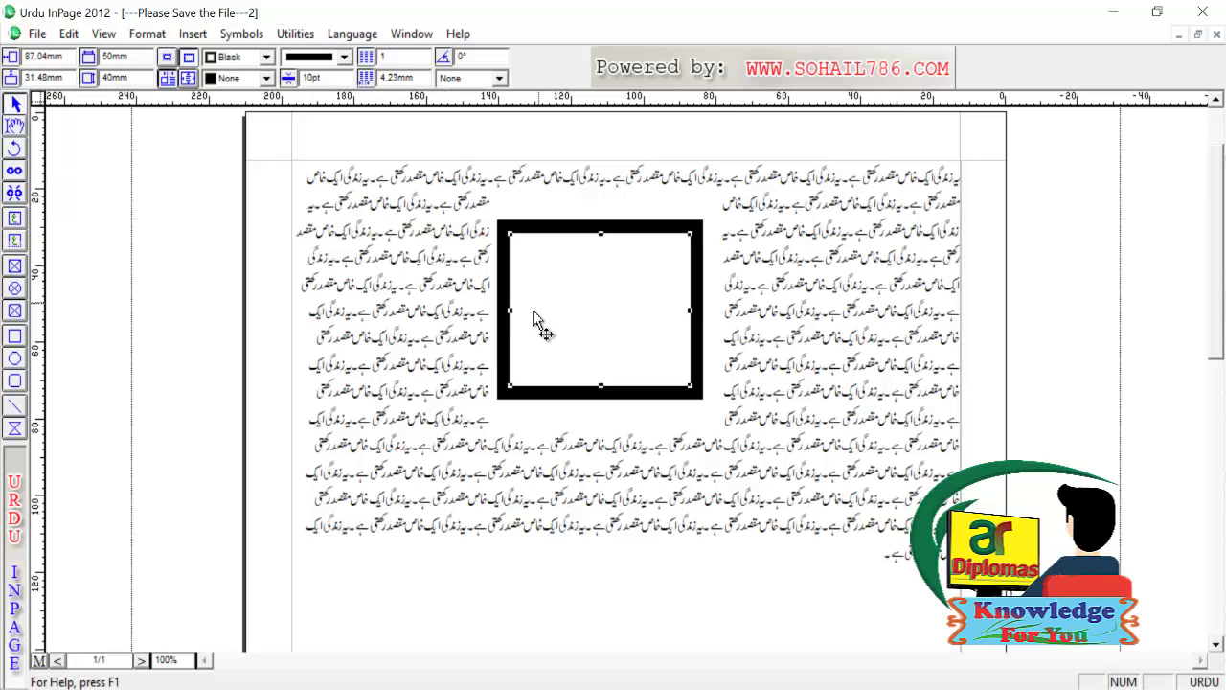
Step: Place the box below the paragraph at about 89 mm and 119 mm and set its border color to Red
click(189, 78)
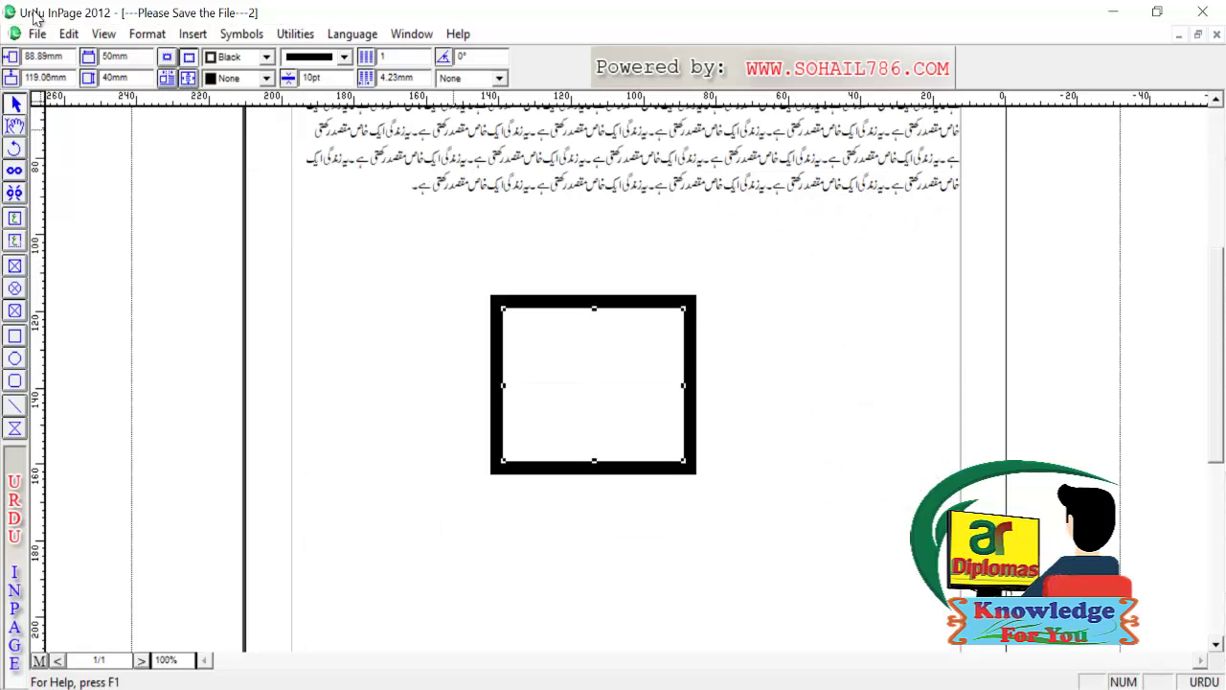
click(269, 57)
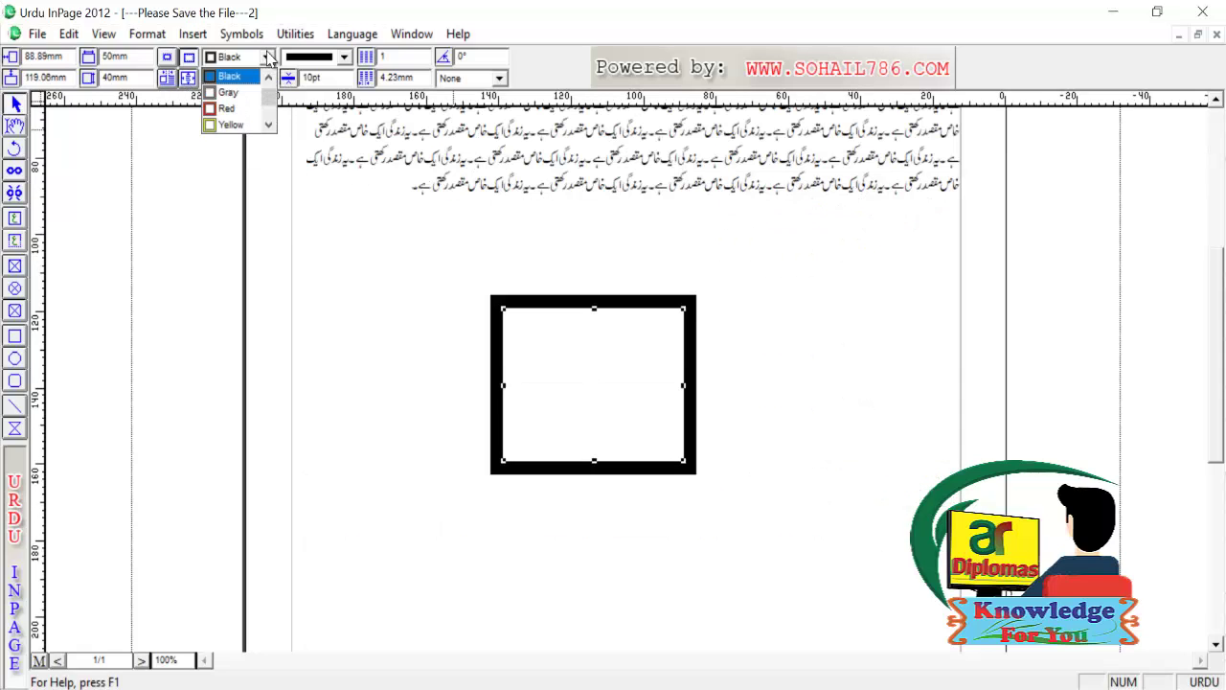
click(228, 109)
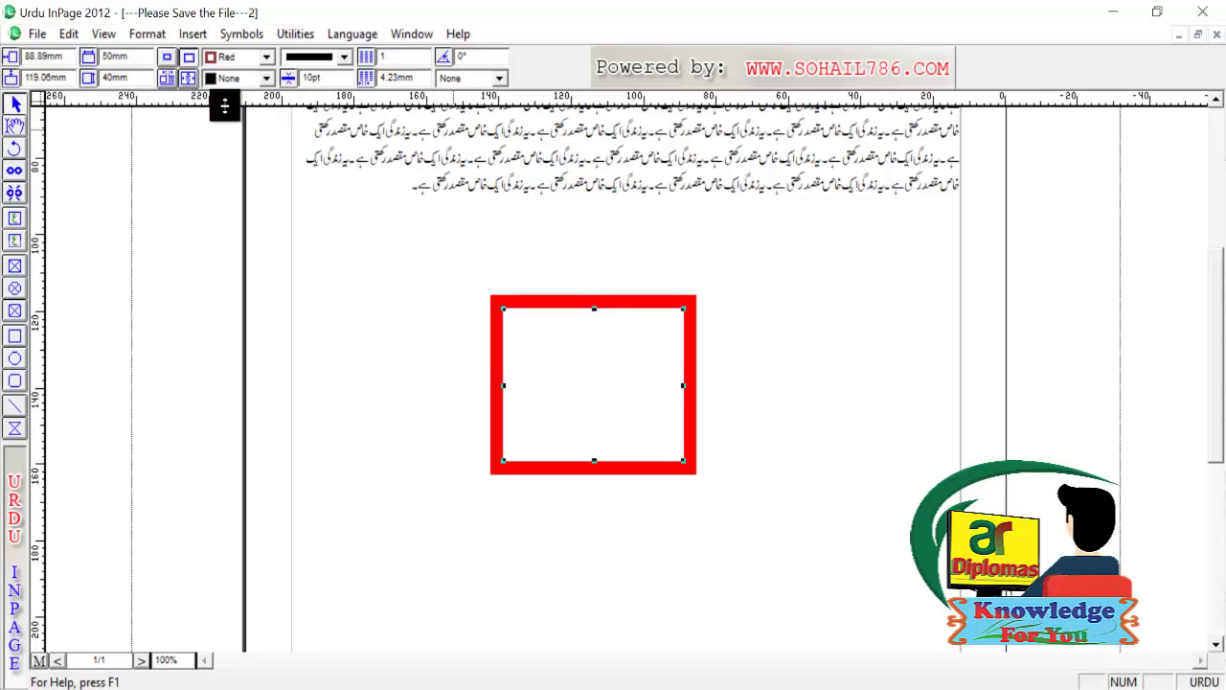
Step: Fill the red-bordered text box with Yellow
click(267, 79)
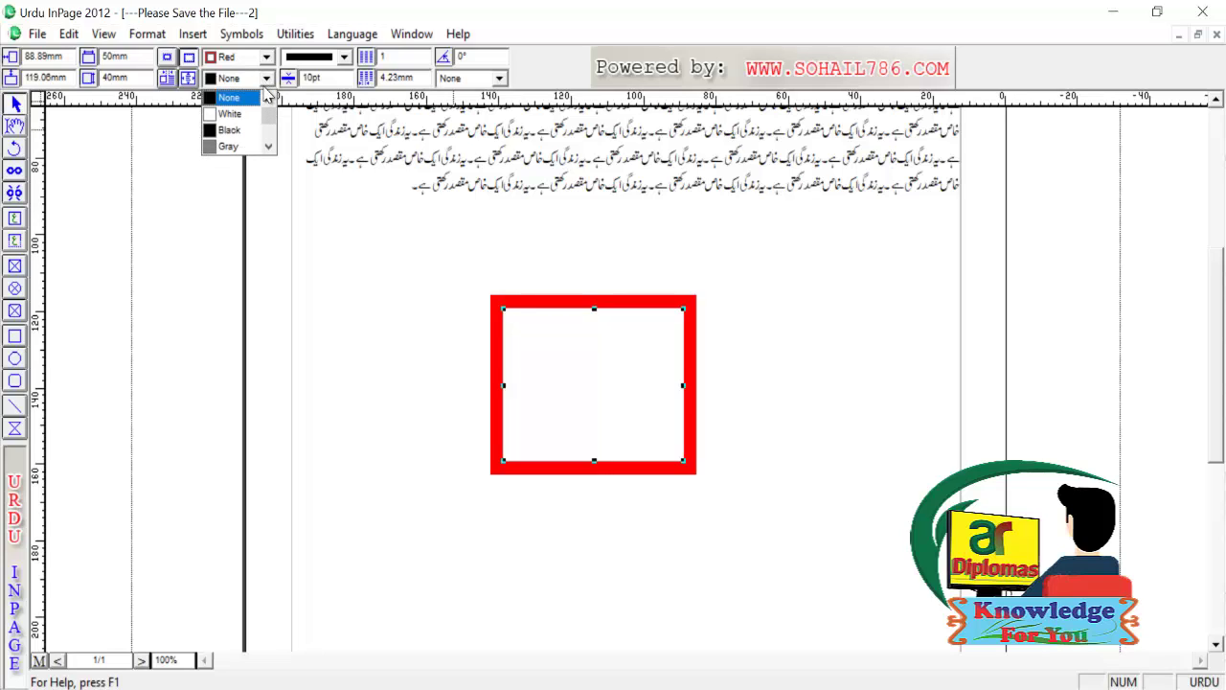
click(270, 145)
click(269, 145)
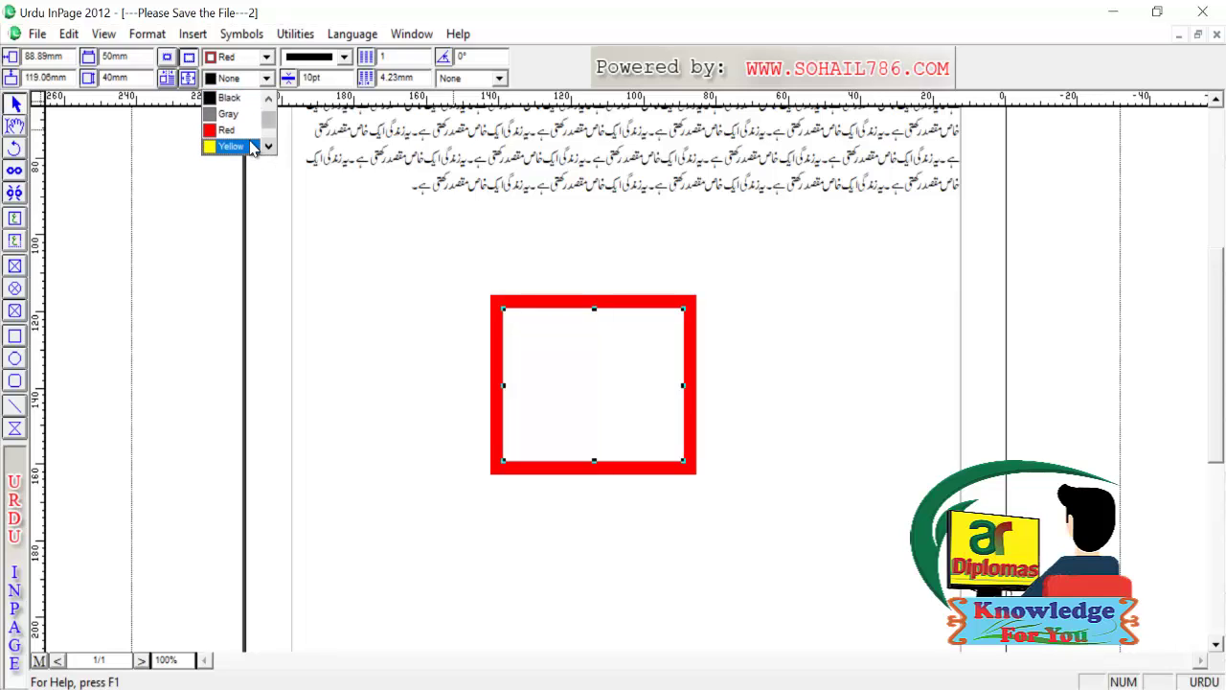
click(243, 145)
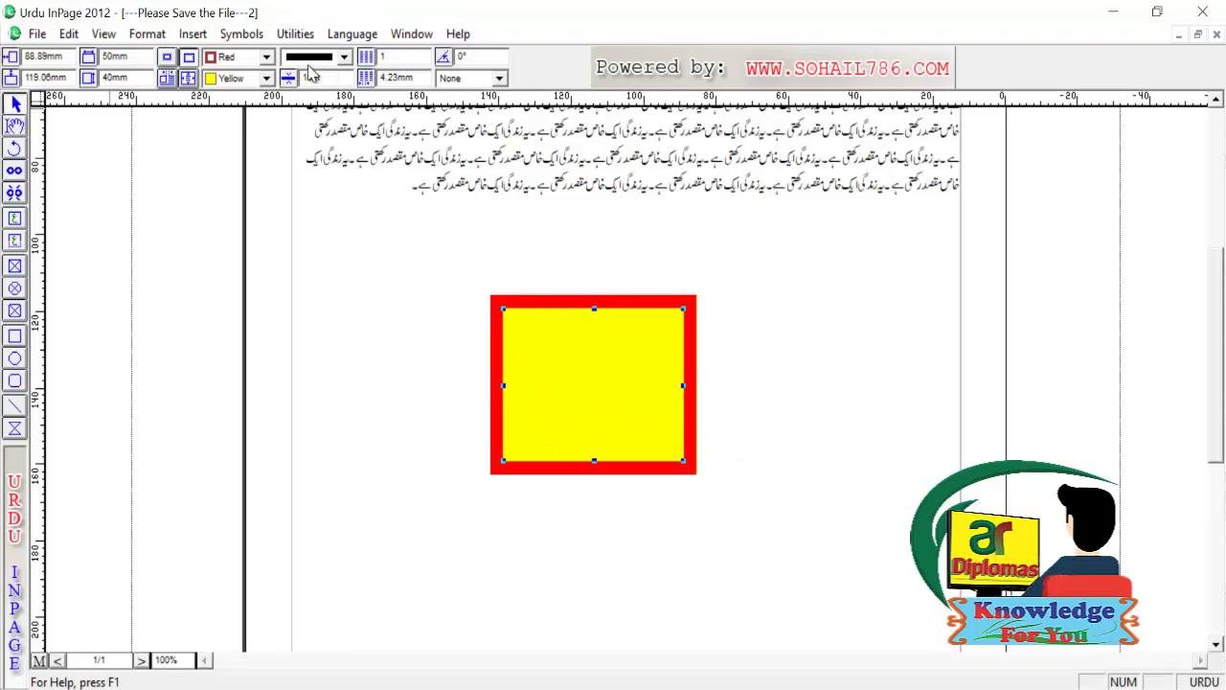
Step: Try the dotted border style on the text box and settle on the dash-dot style
click(344, 59)
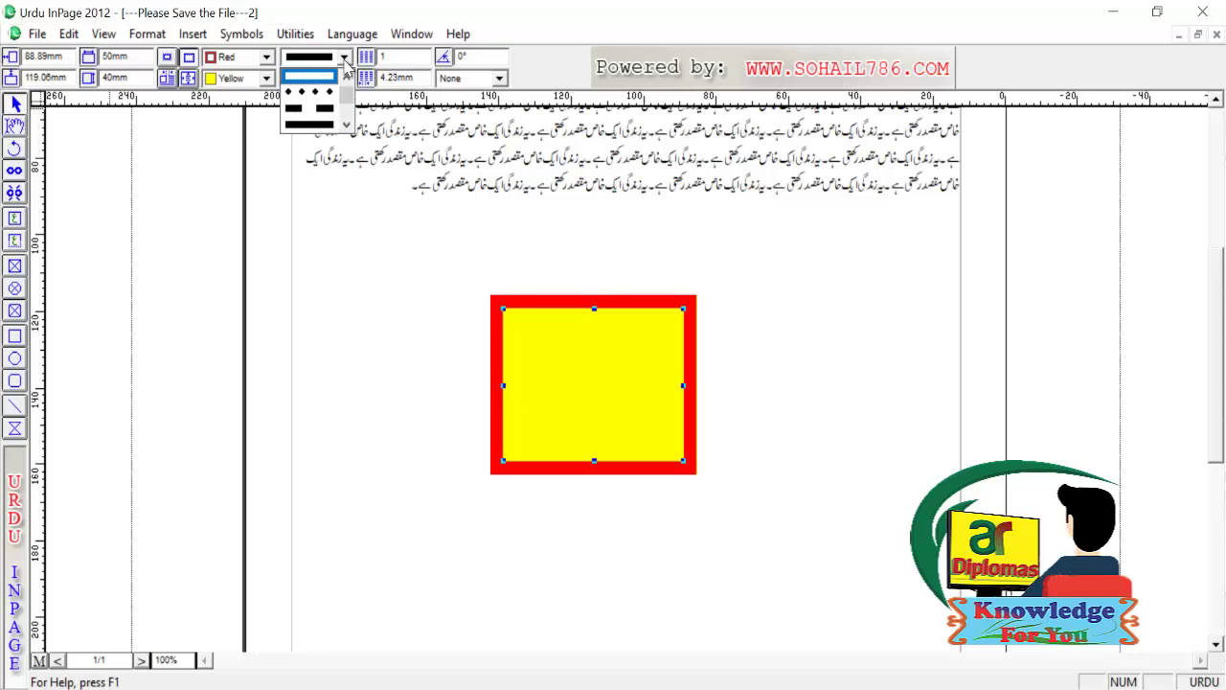
click(308, 92)
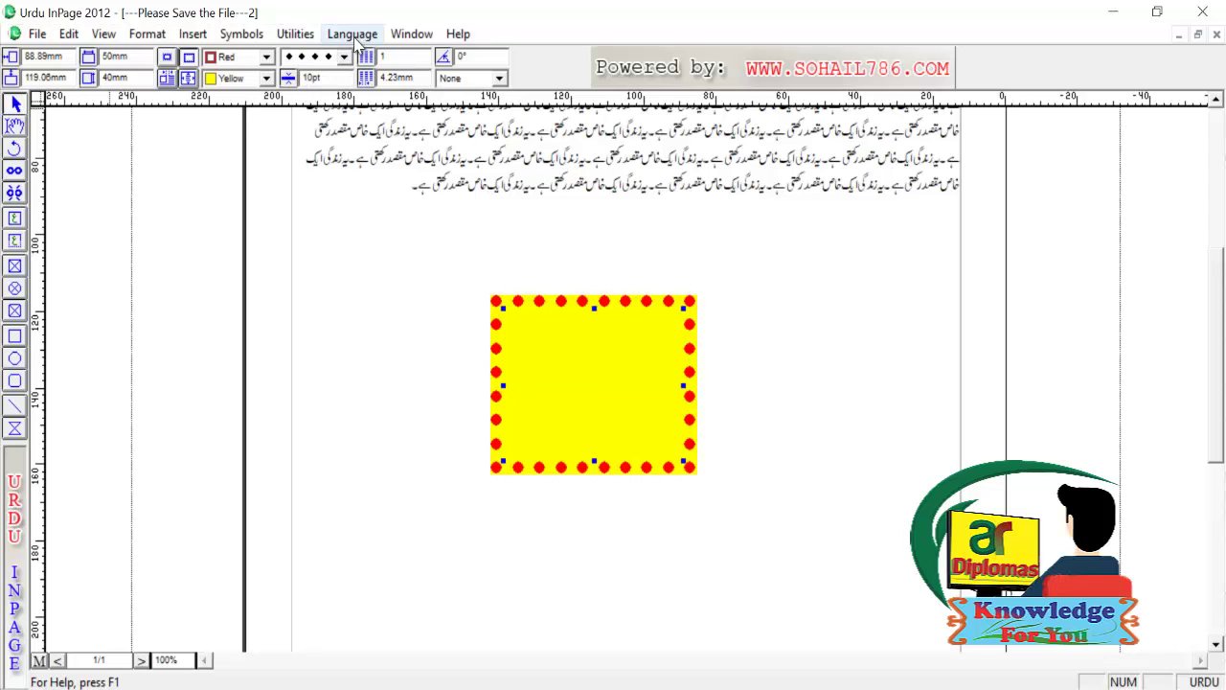
click(344, 57)
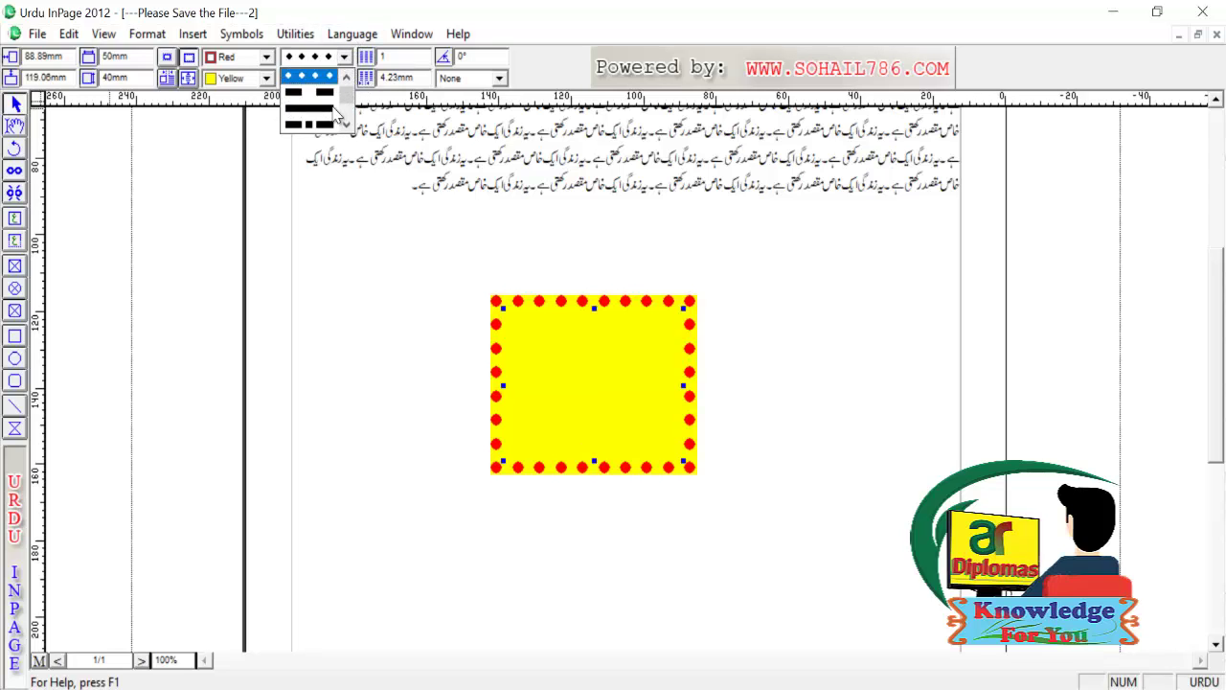
click(316, 124)
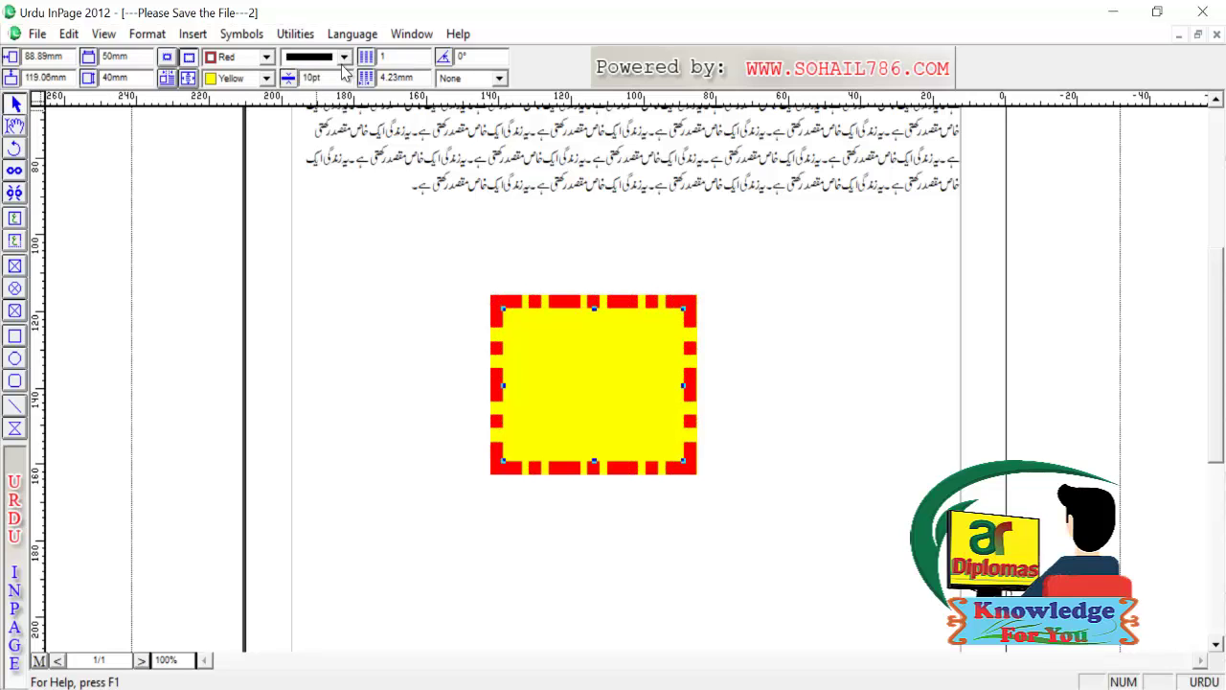
Step: Try a thinner dash-dot border on the text box and set its thickness to 20 pt
click(311, 77)
key(Return)
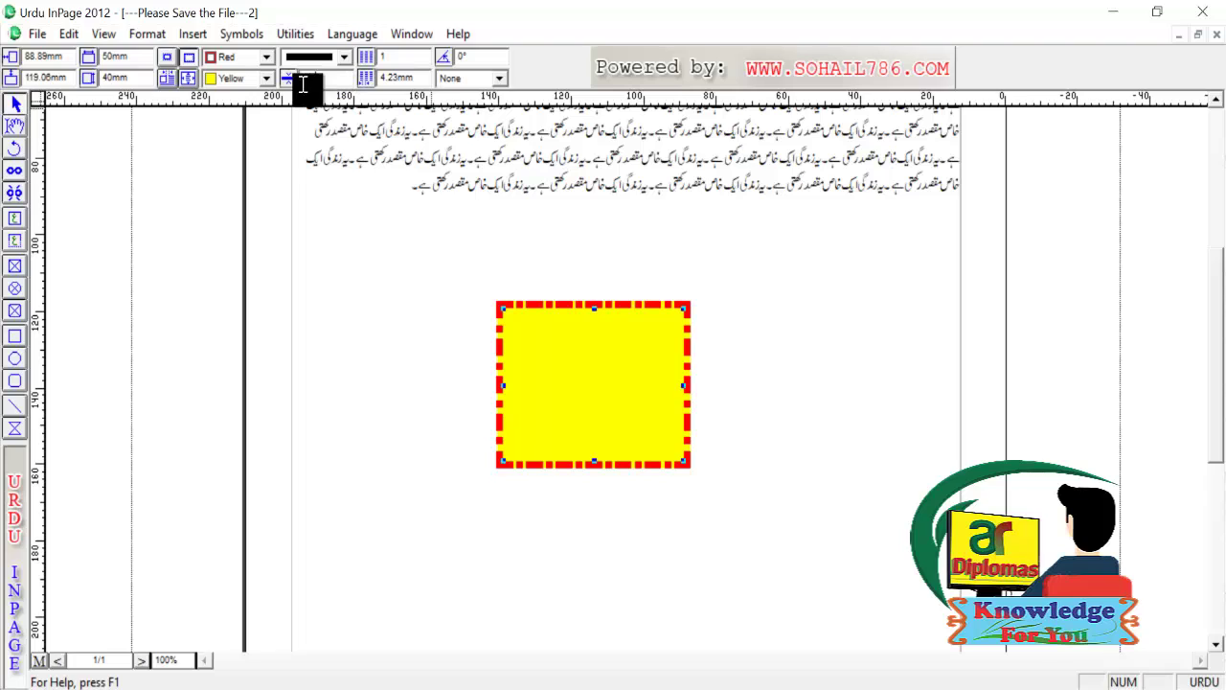
text(2)
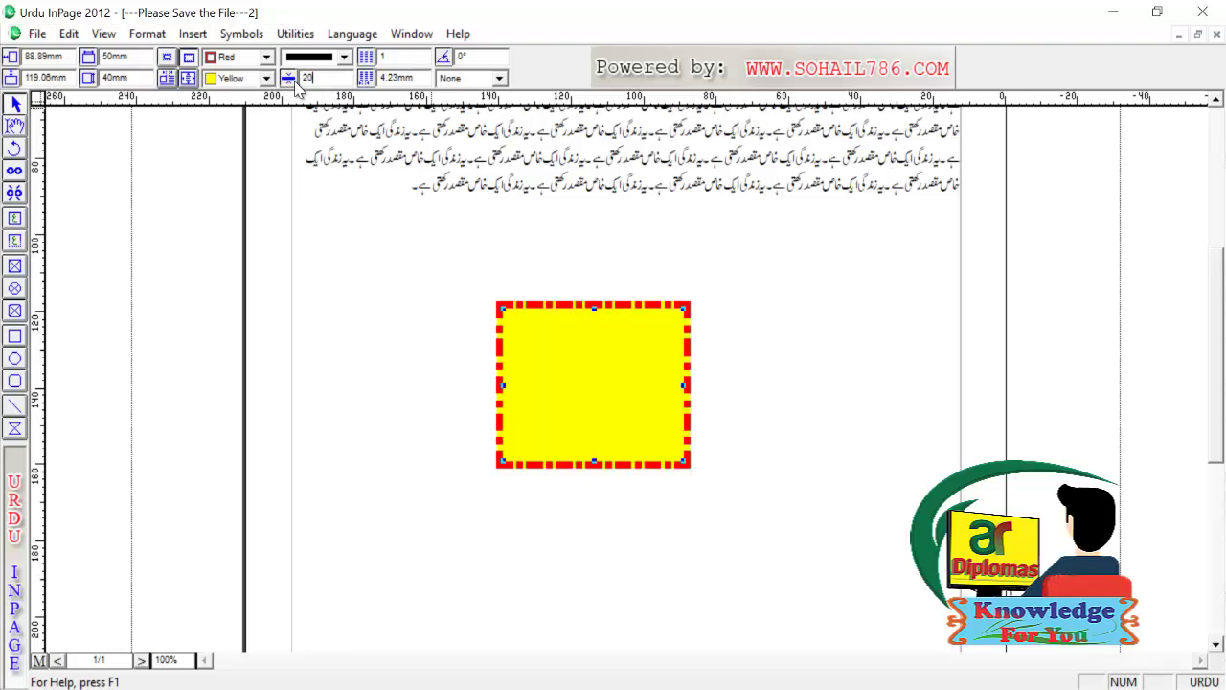
text(0)
key(Return)
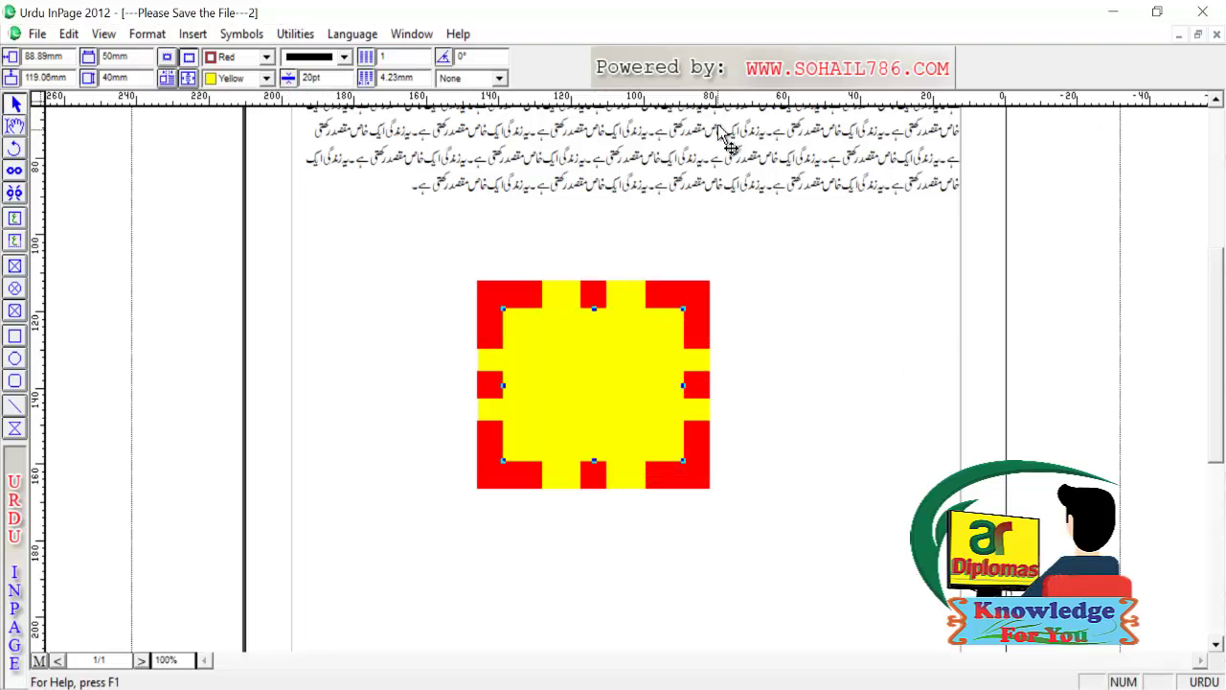
Step: Divide the yellow text box into 2 columns and raise the column count to 3
click(406, 57)
text(2)
key(Return)
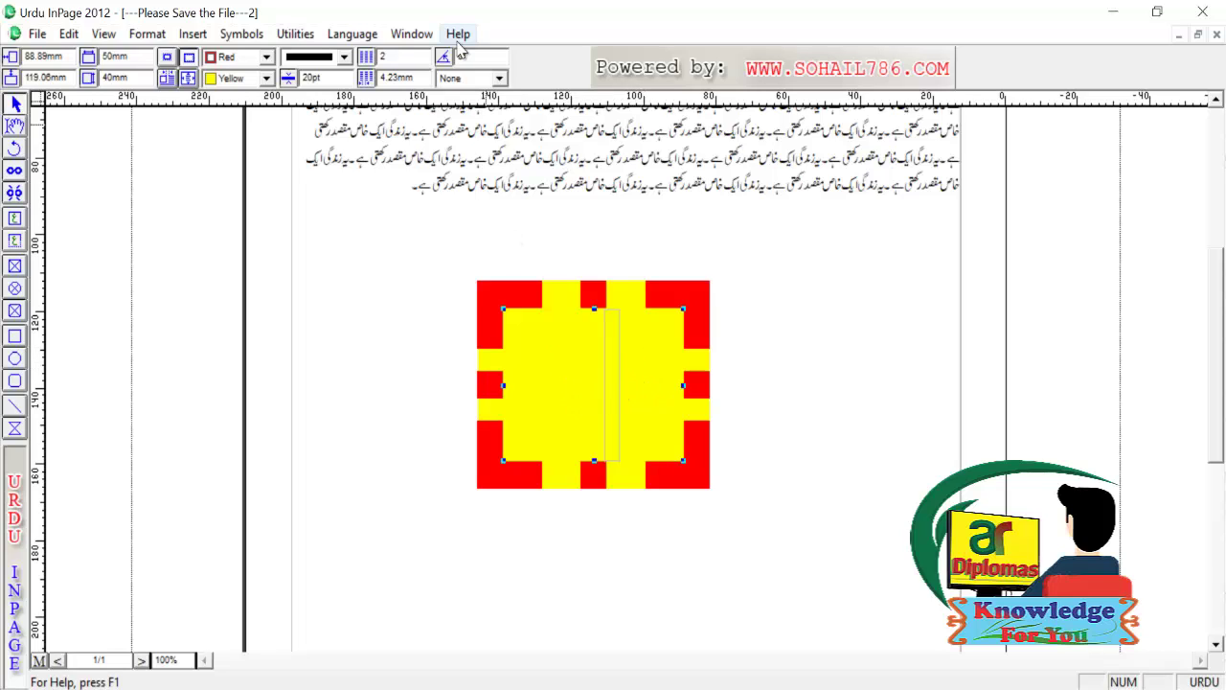
double_click(388, 57)
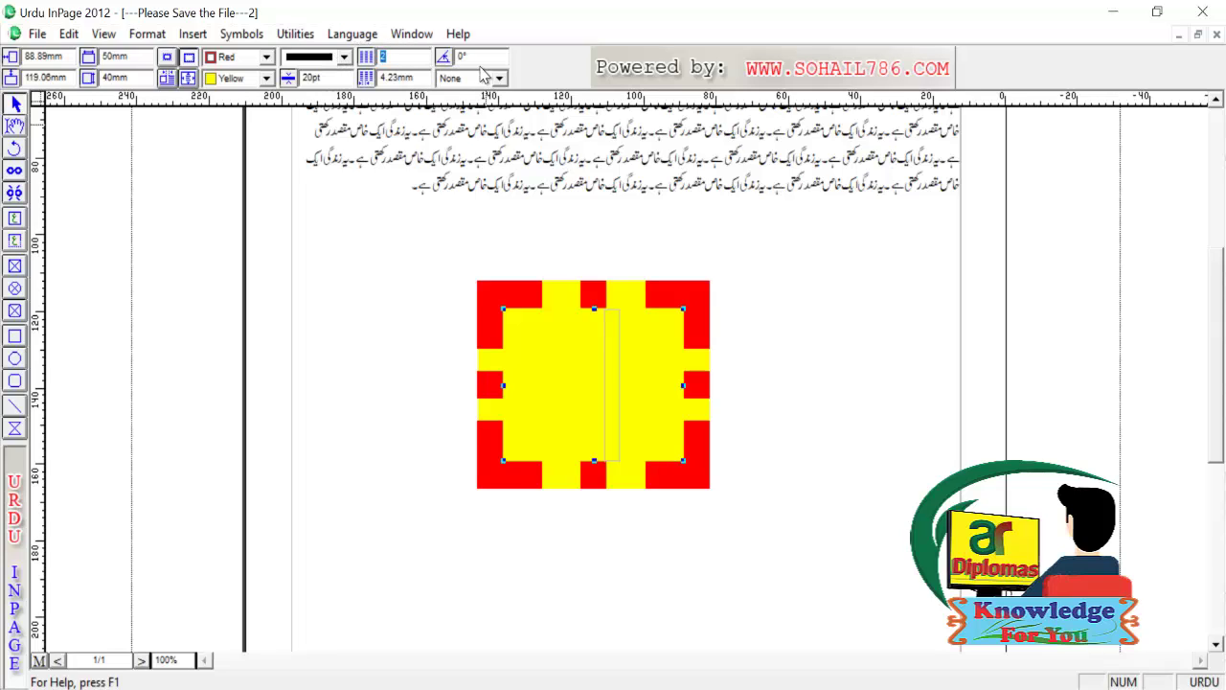
key(Return)
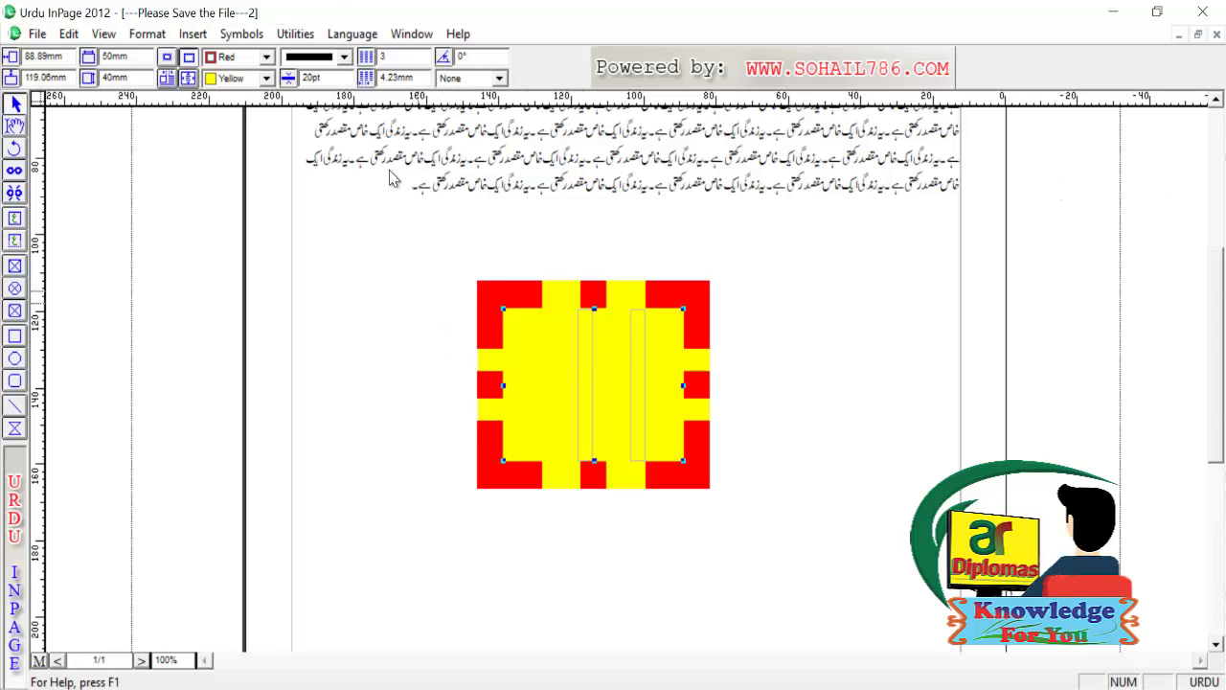
Step: Try an 8 mm gap between the text box's columns and reduce the gap to 2 mm
click(397, 77)
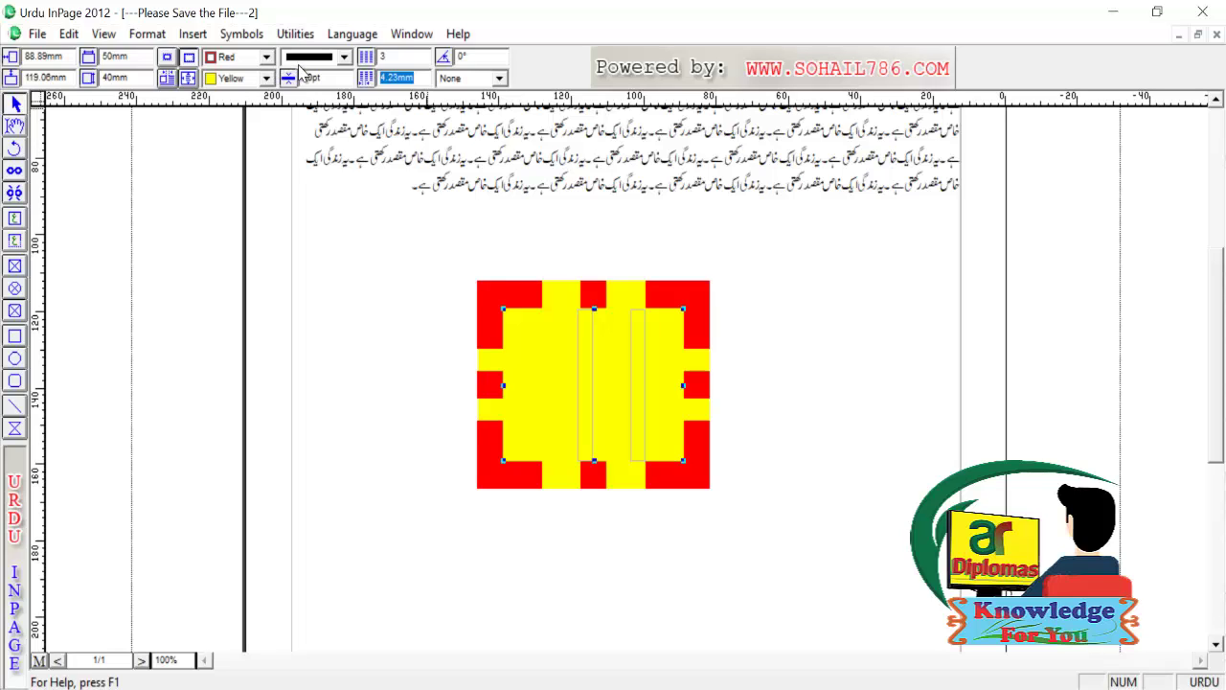
text(8)
key(Return)
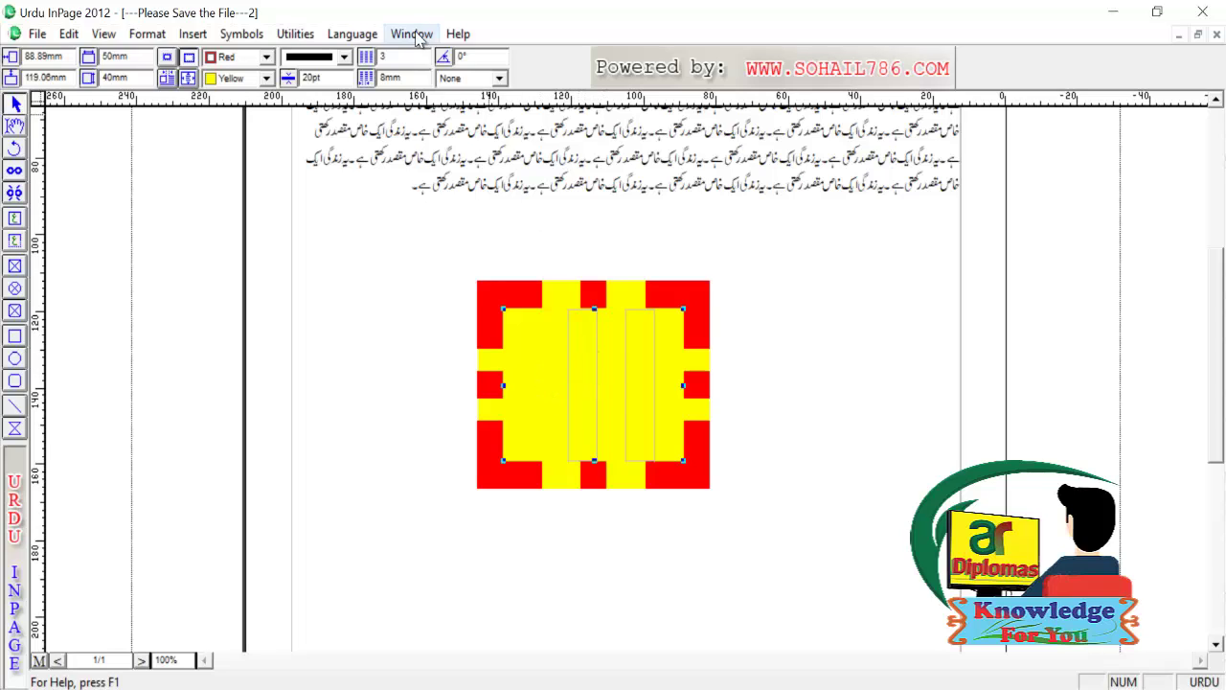
double_click(410, 77)
text(2)
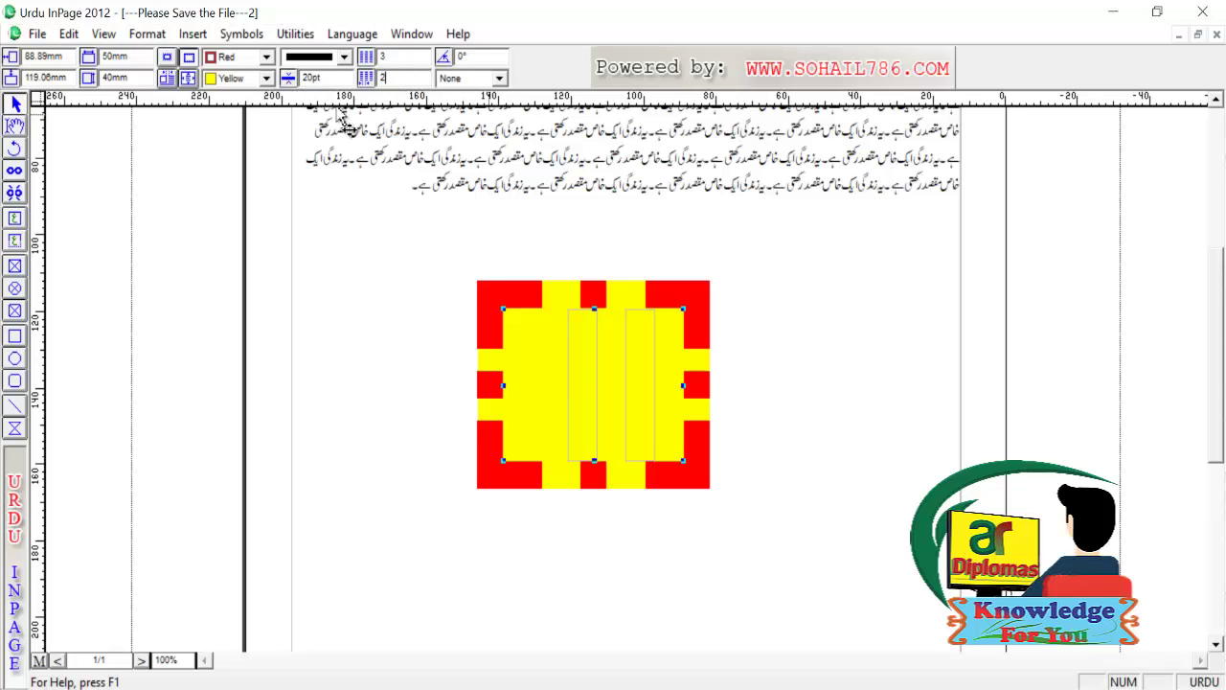
key(Return)
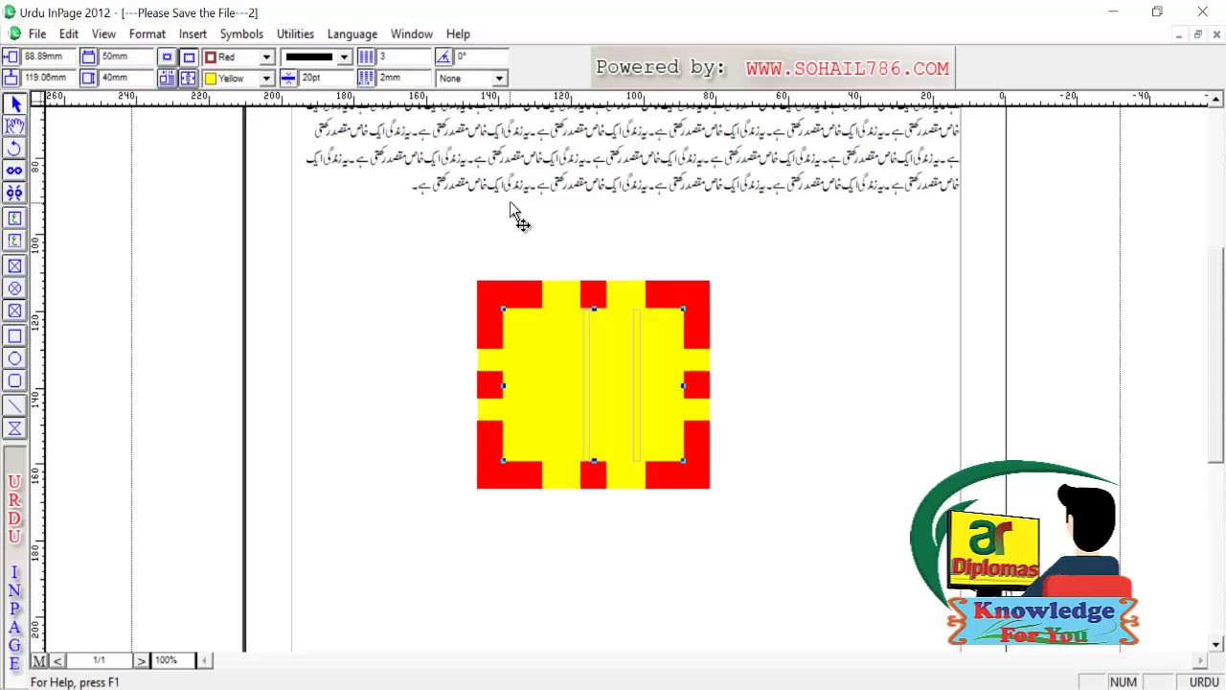
Step: Try rotating the text box to 45° and 90°, and return its angle to 0°
click(481, 59)
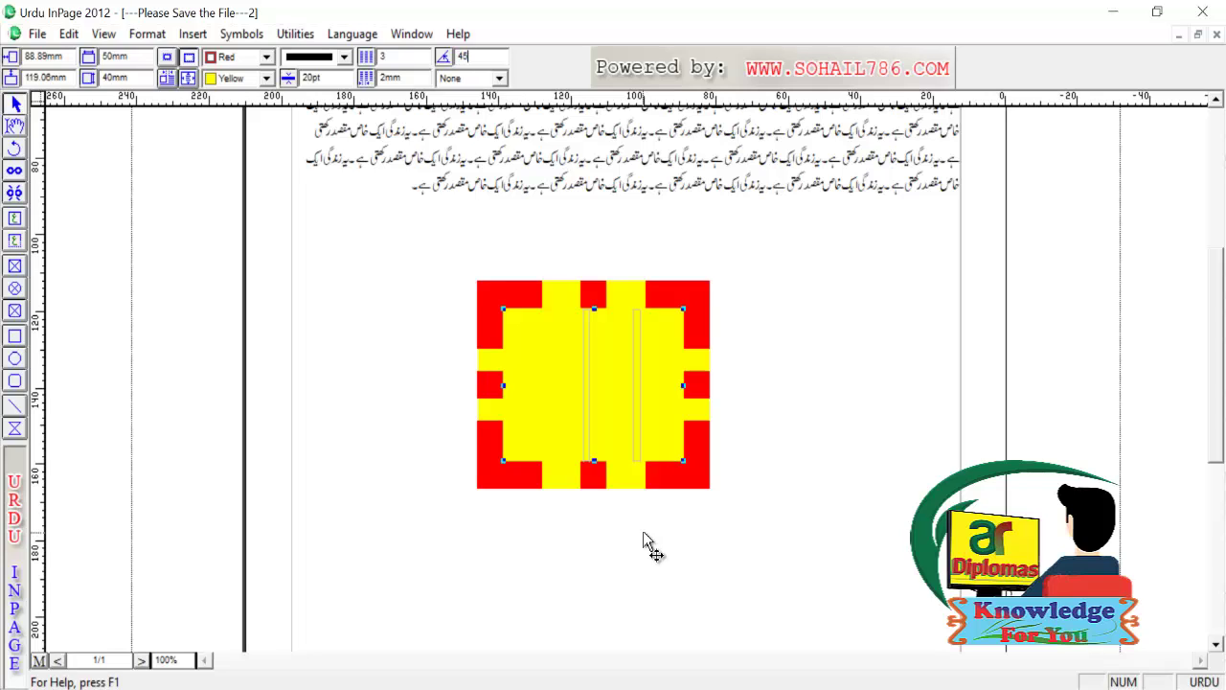
text(45)
key(Return)
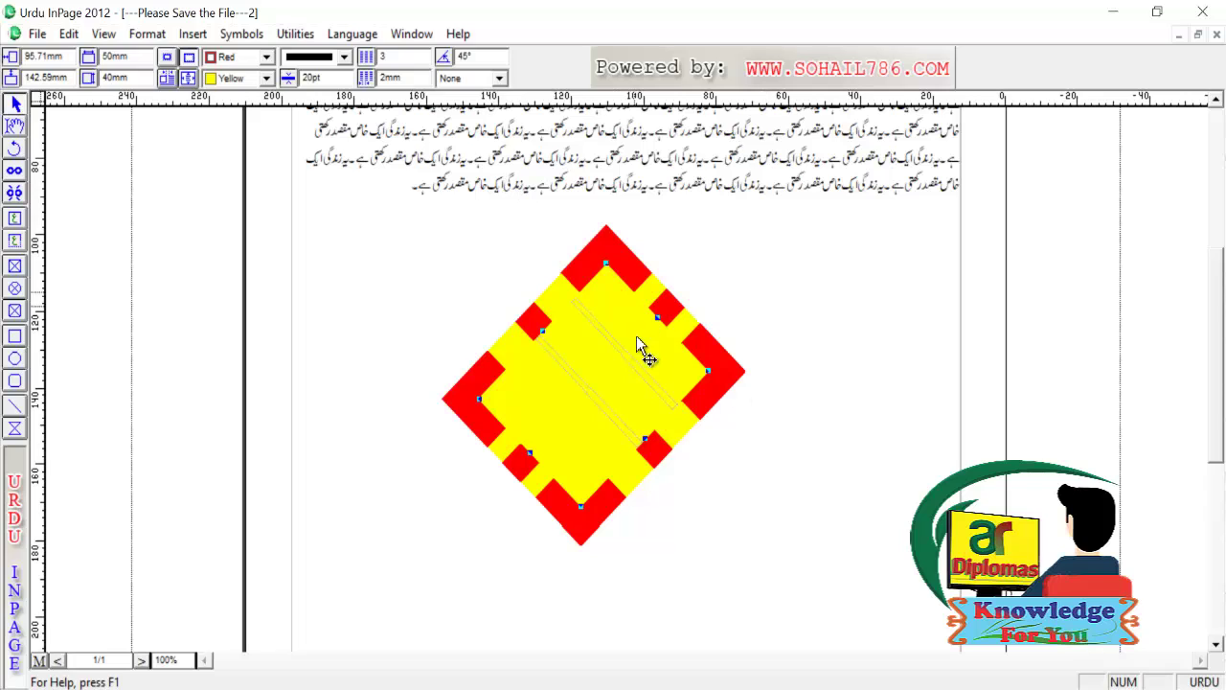
click(479, 55)
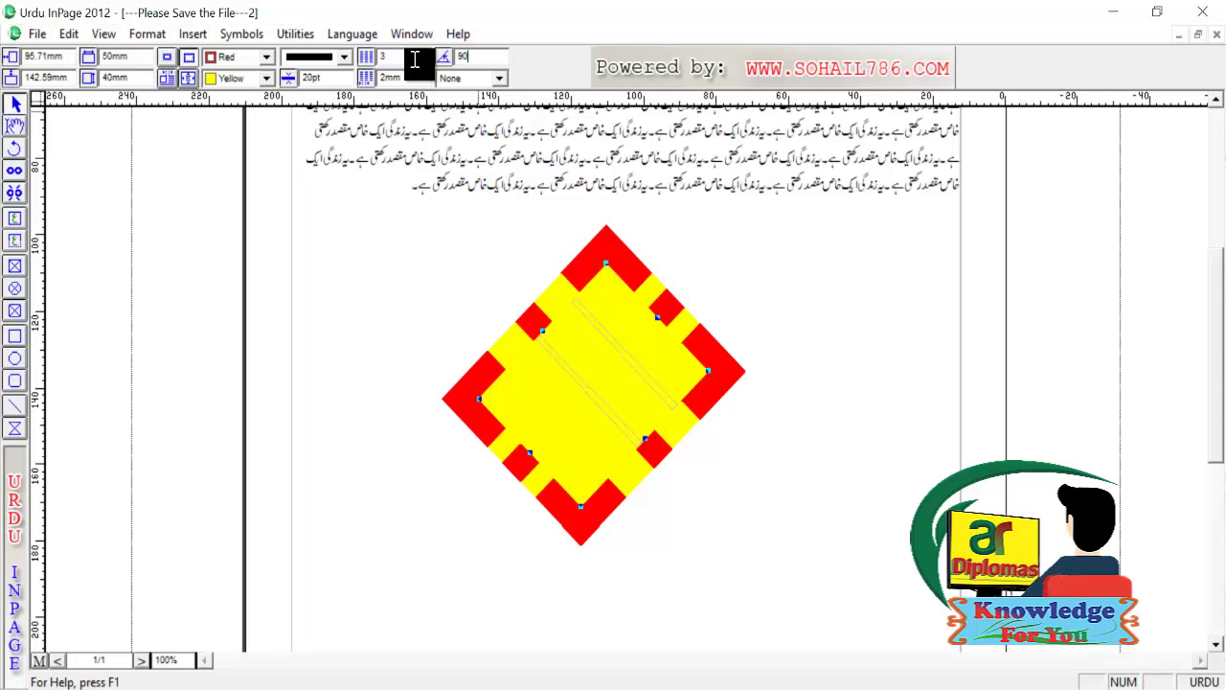
key(Return)
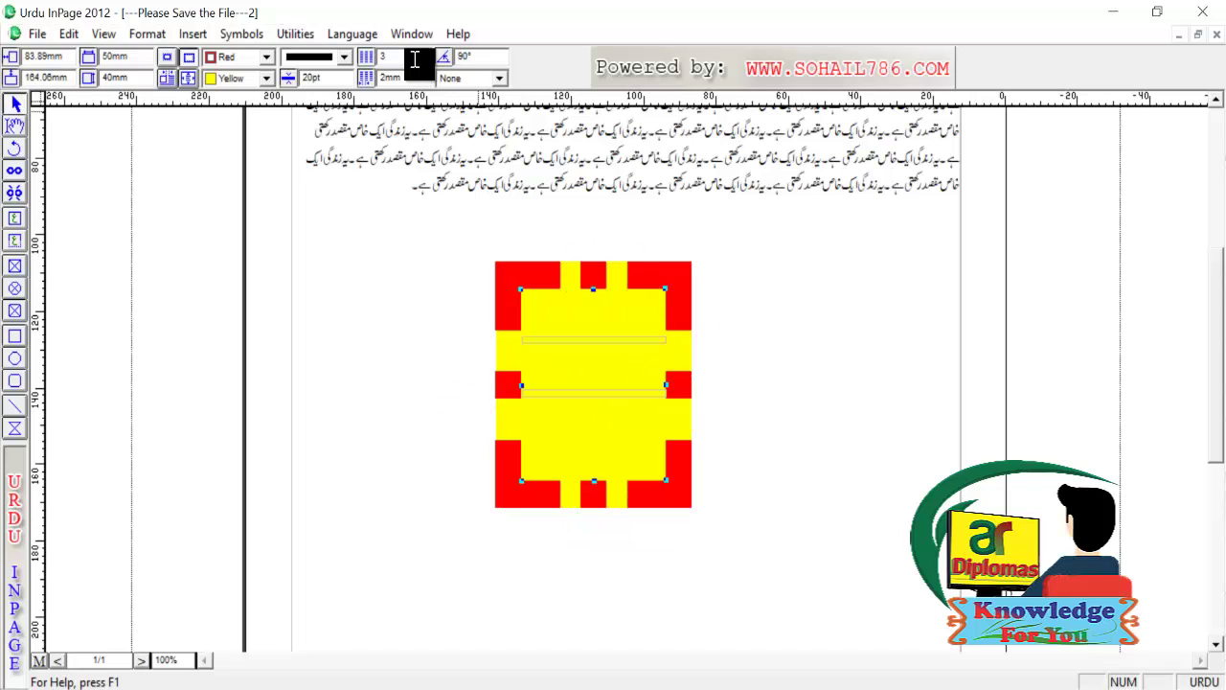
click(468, 55)
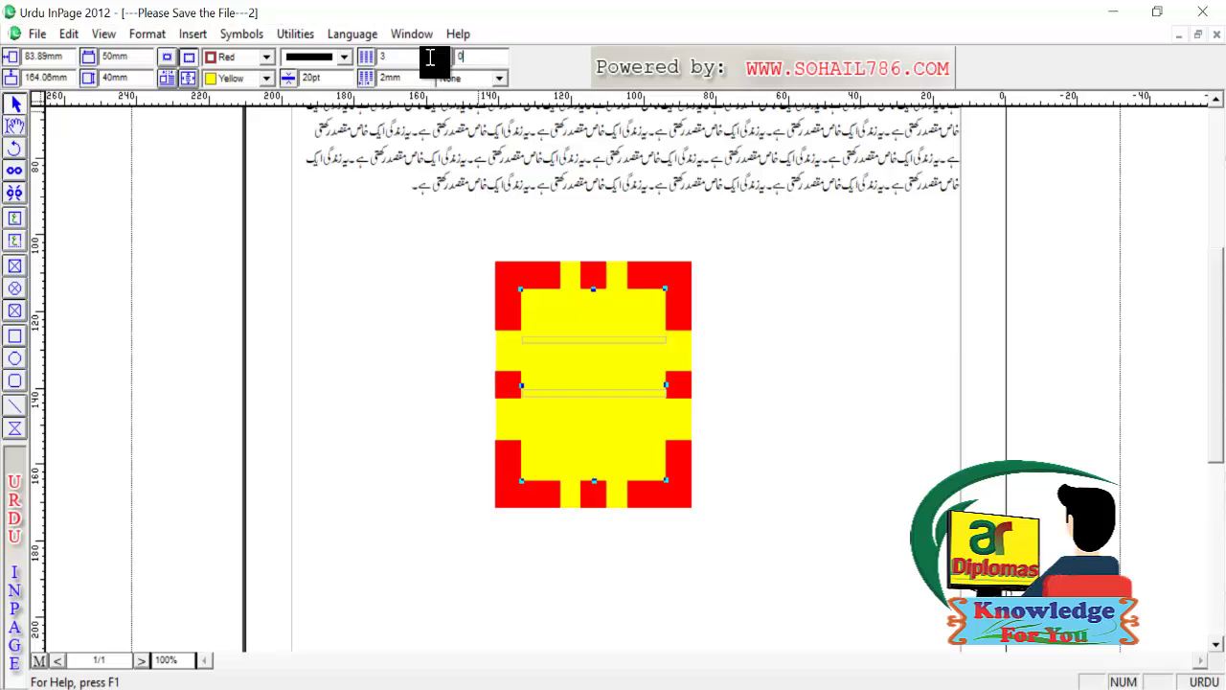
text(0)
key(Return)
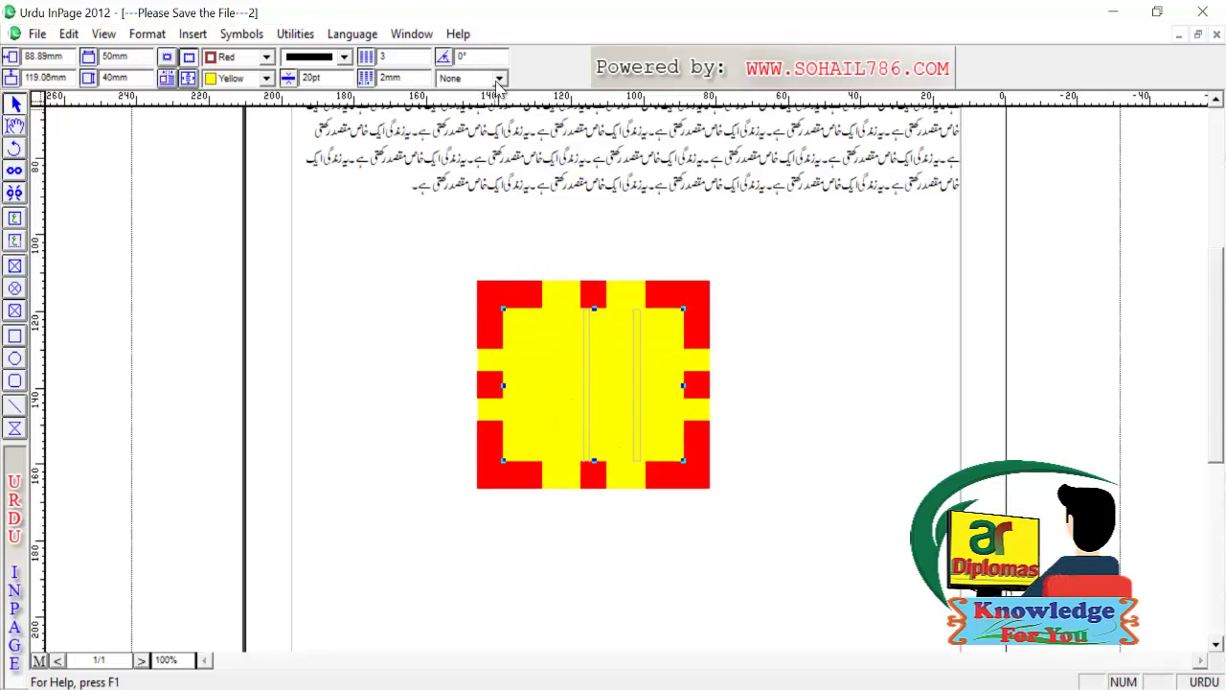
Step: Set the text box's column count to 1
click(395, 57)
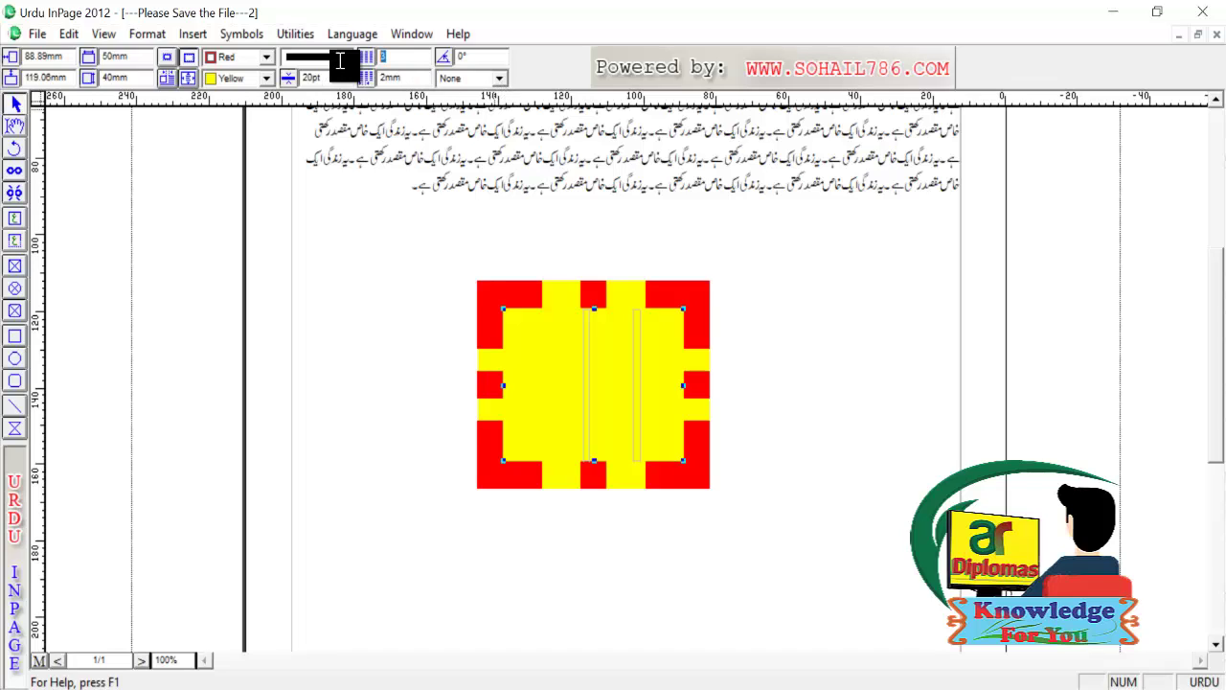
text(1)
key(Return)
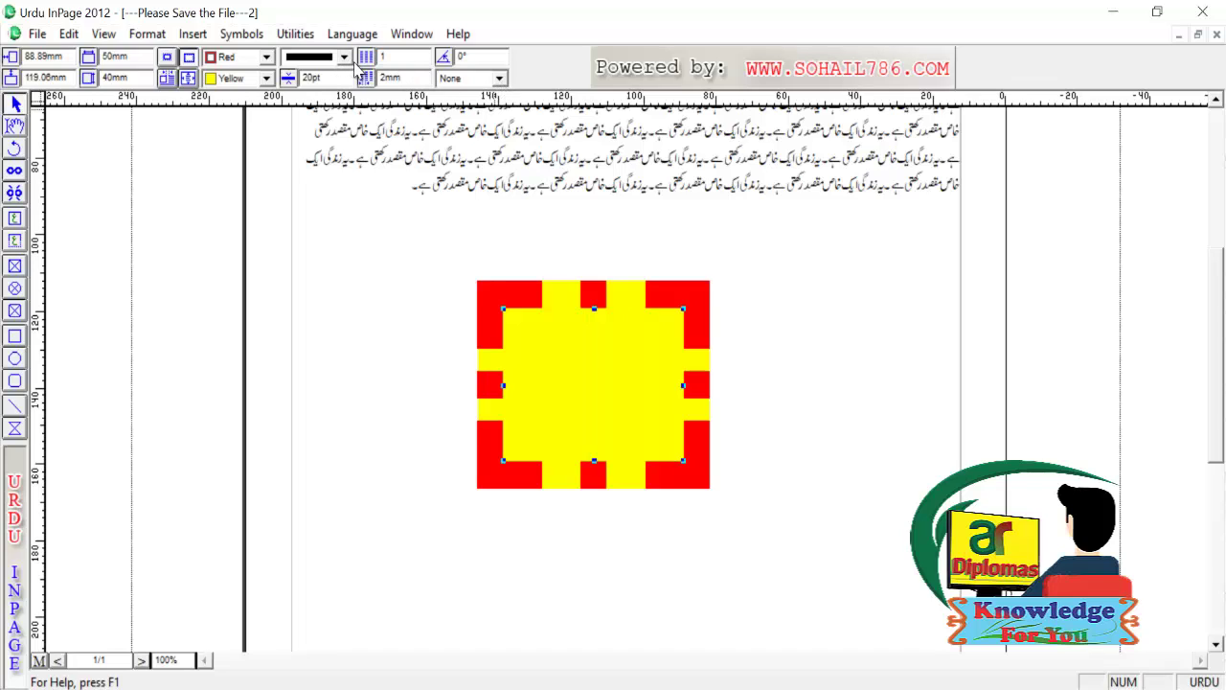
Step: Try vertical-line, diagonal-line, square-grid and diagonal crosshatch fill patterns on the yellow text box
click(498, 79)
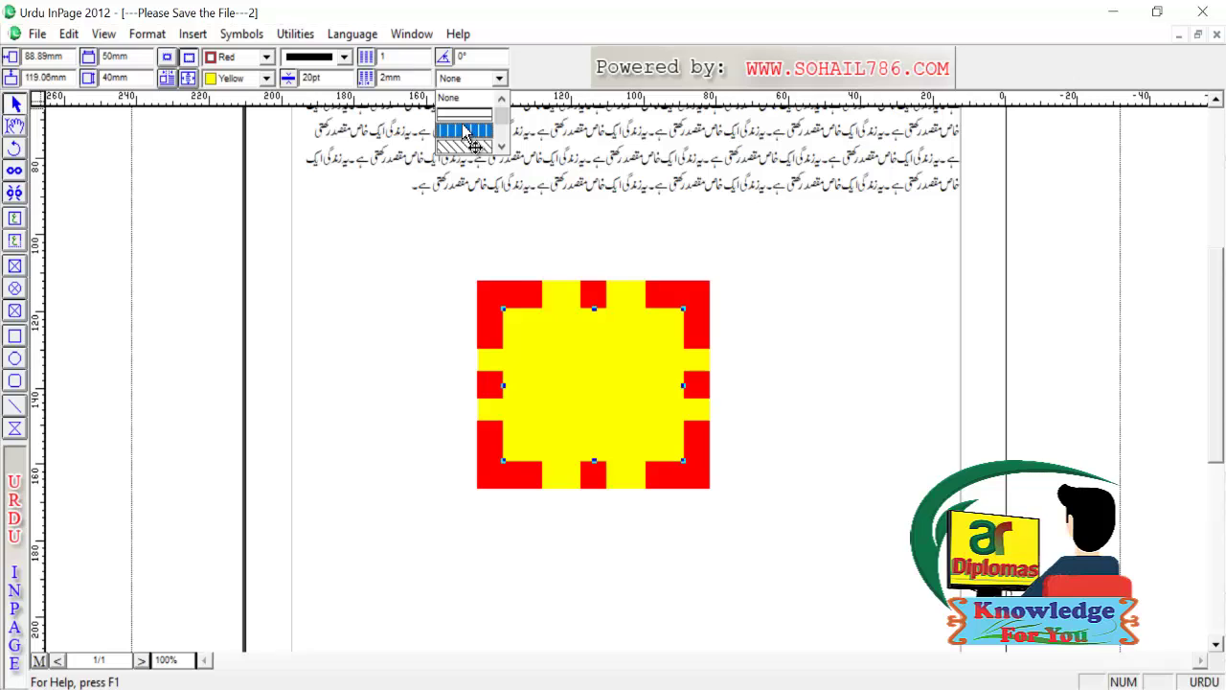
click(464, 131)
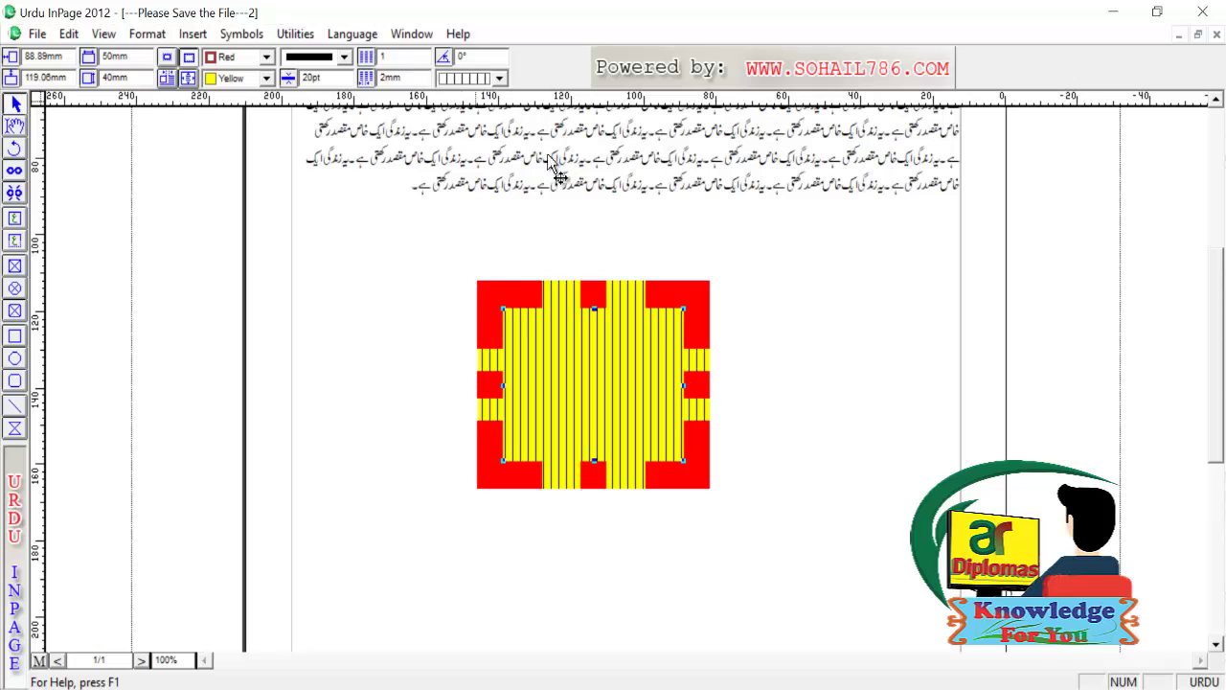
click(498, 79)
click(490, 129)
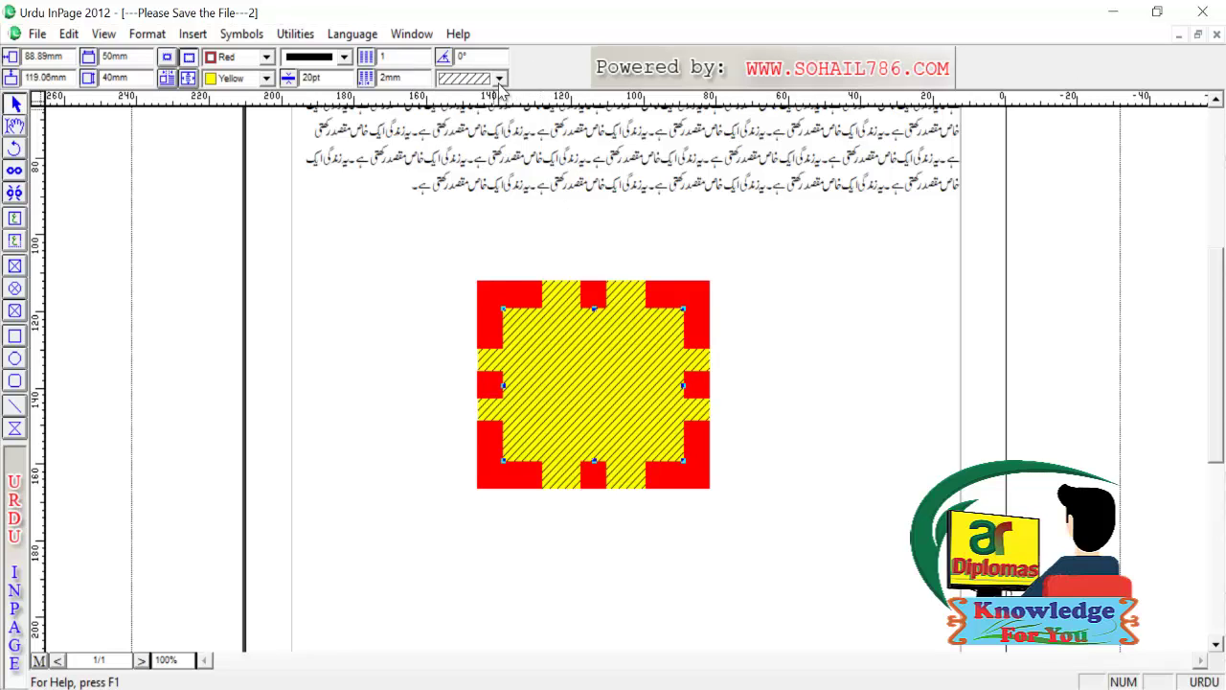
click(498, 79)
click(466, 132)
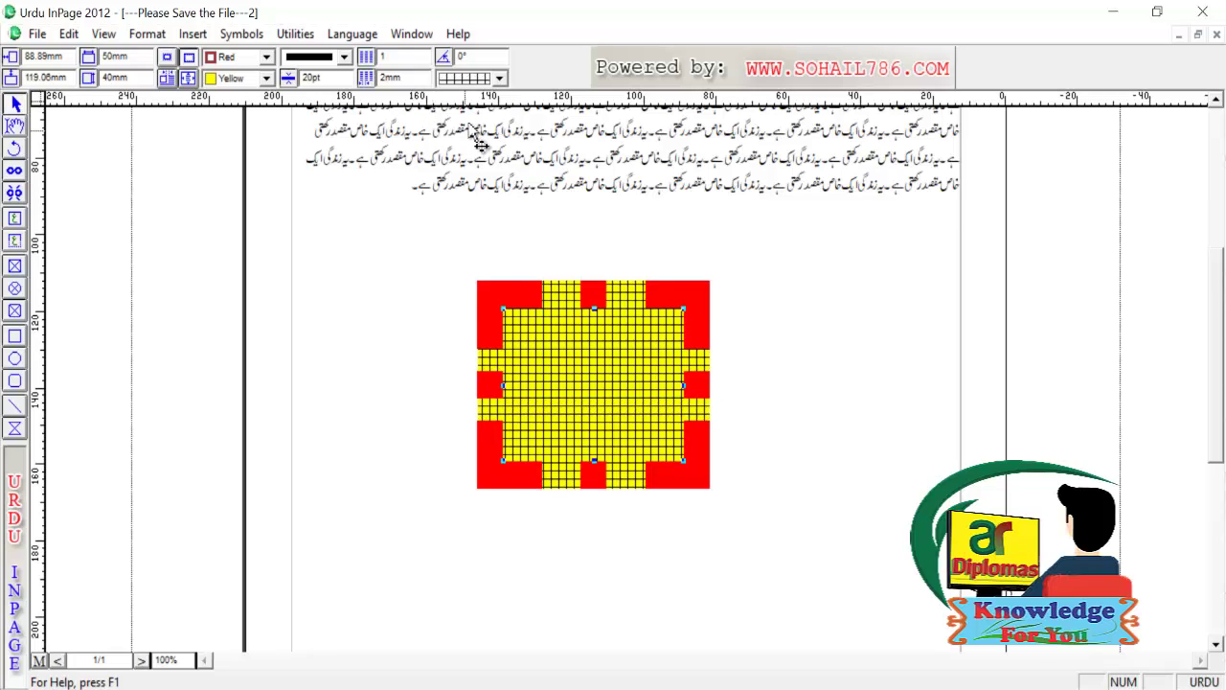
click(498, 79)
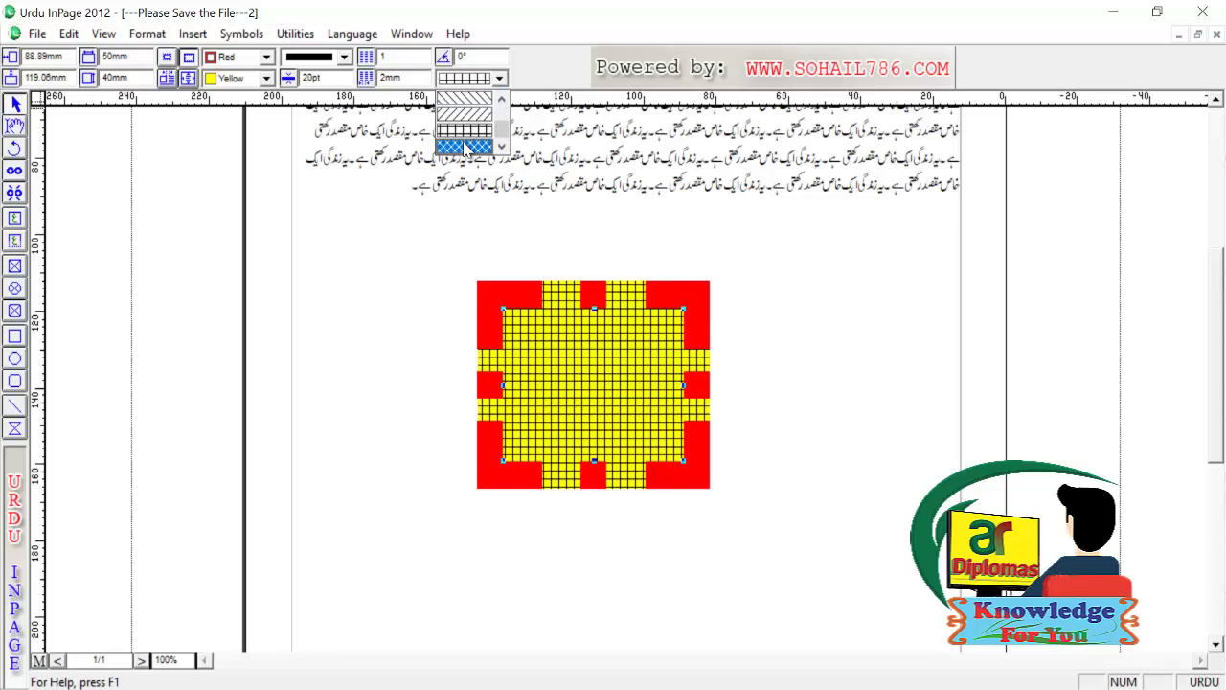
click(466, 145)
Step: Return the yellow text box's fill pattern to None
click(498, 80)
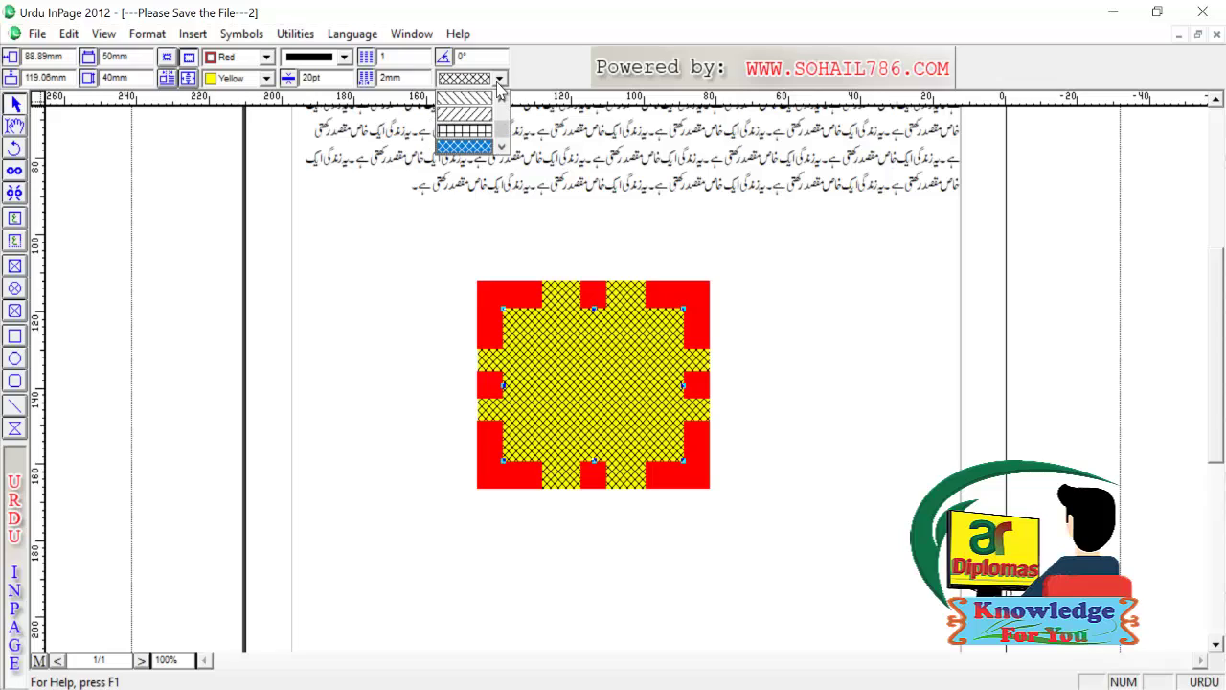
click(498, 80)
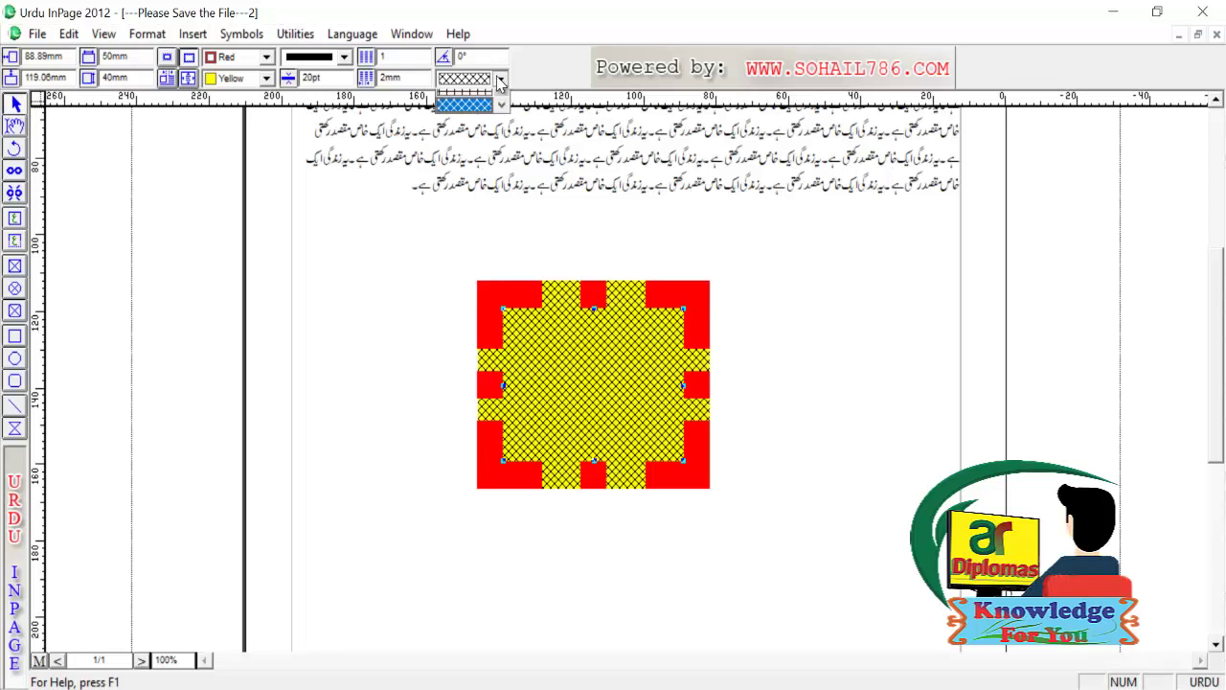
click(498, 81)
click(501, 99)
click(500, 99)
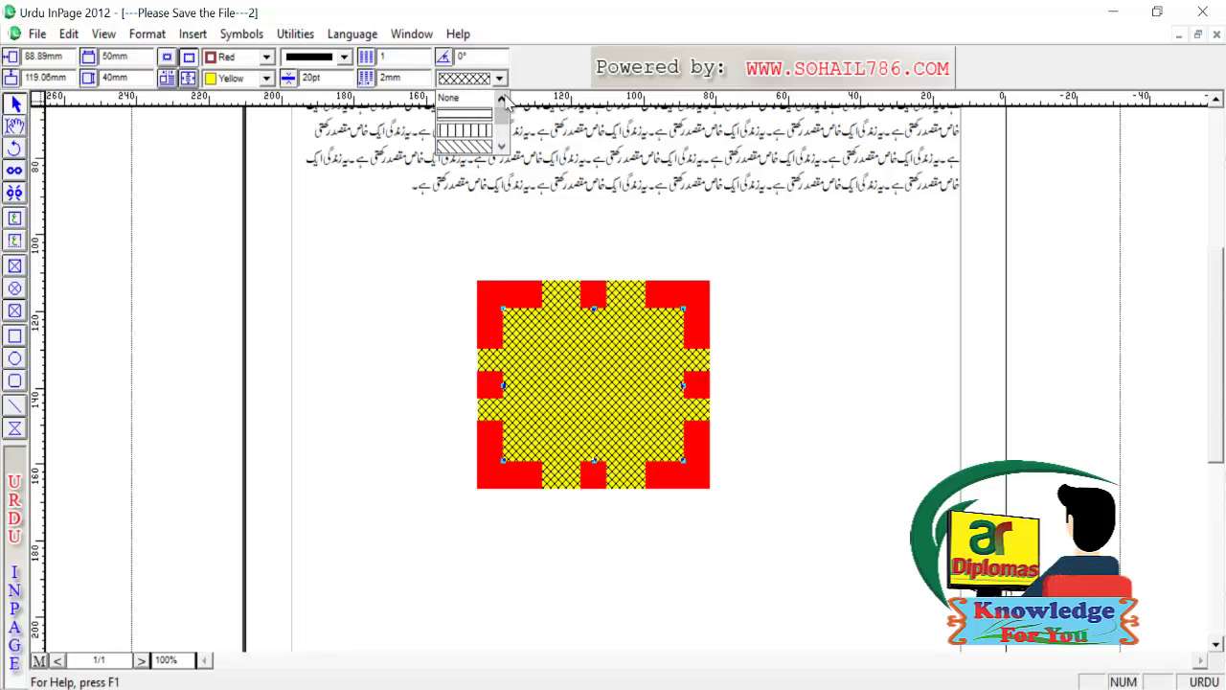
click(467, 94)
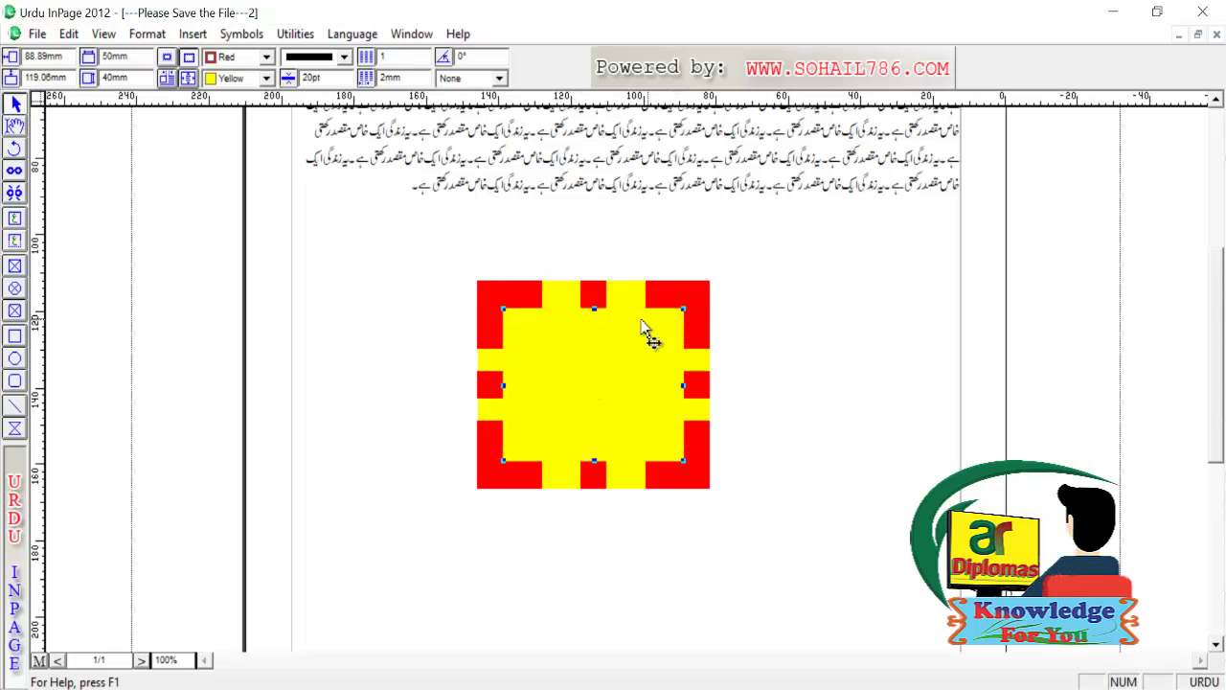
Step: Reposition the bordered text box below the paragraph at about 80 mm horizontally and 129 mm vertically
drag(649, 334, 611, 339)
drag(653, 311, 626, 454)
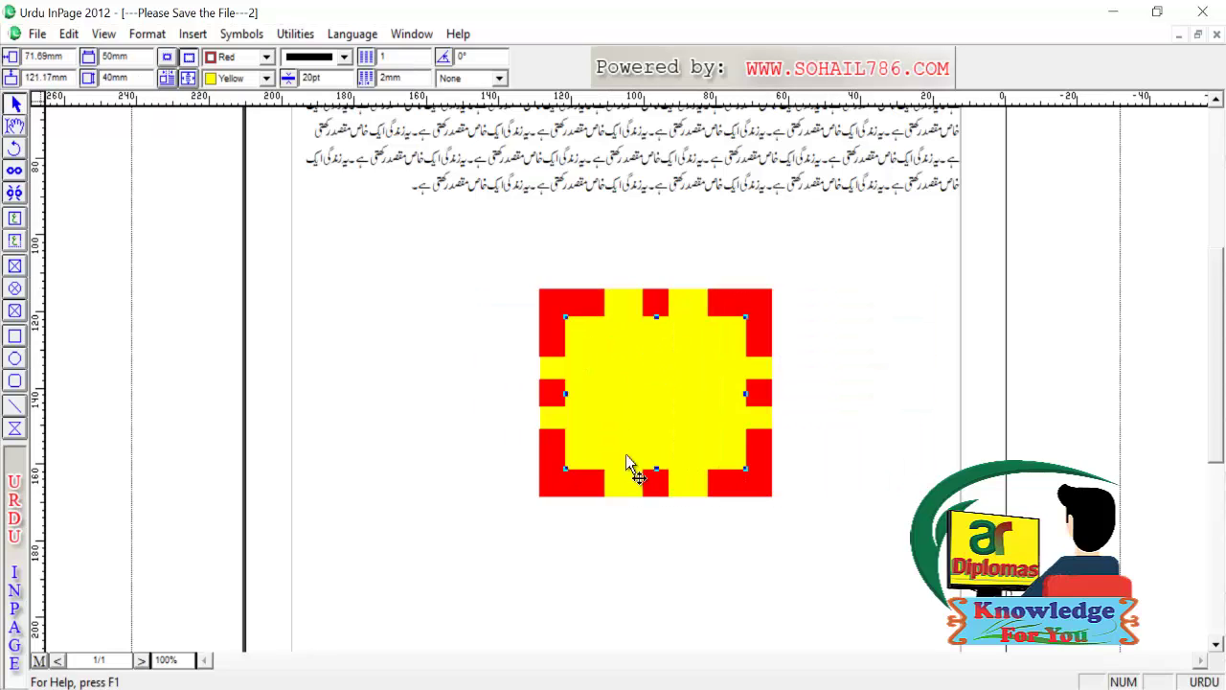
drag(635, 517, 631, 407)
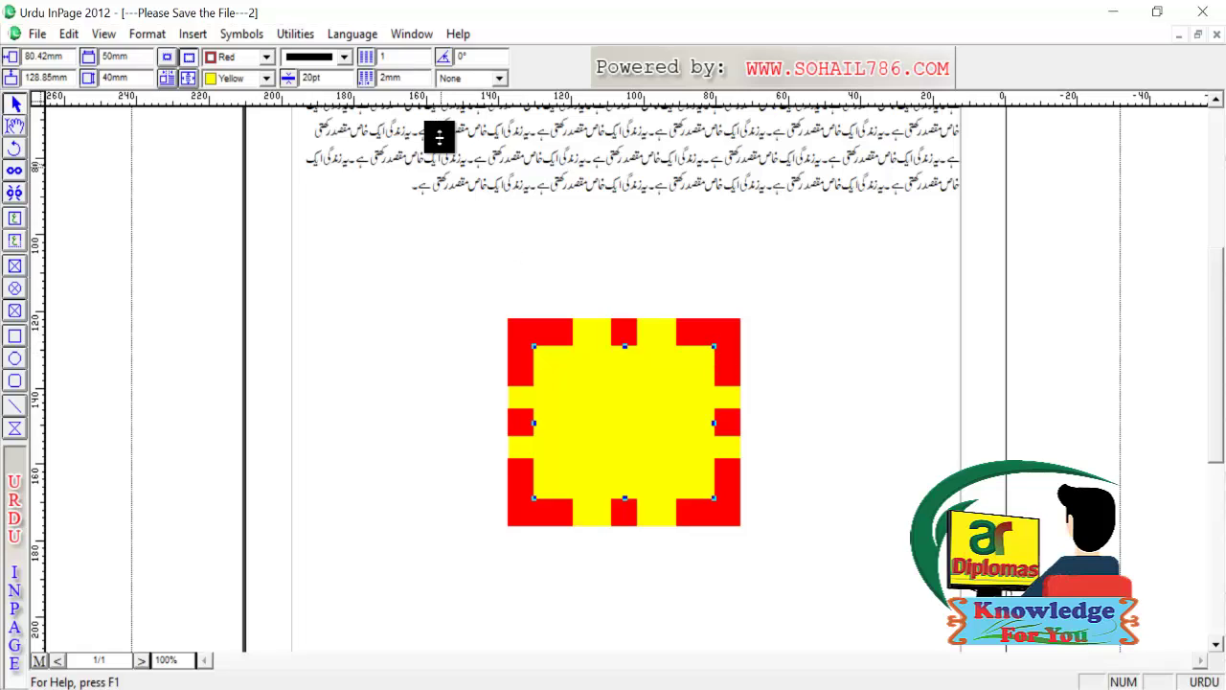
Step: Set the text box's border style to None and enlarge the box to about 56 by 44 mm
click(344, 57)
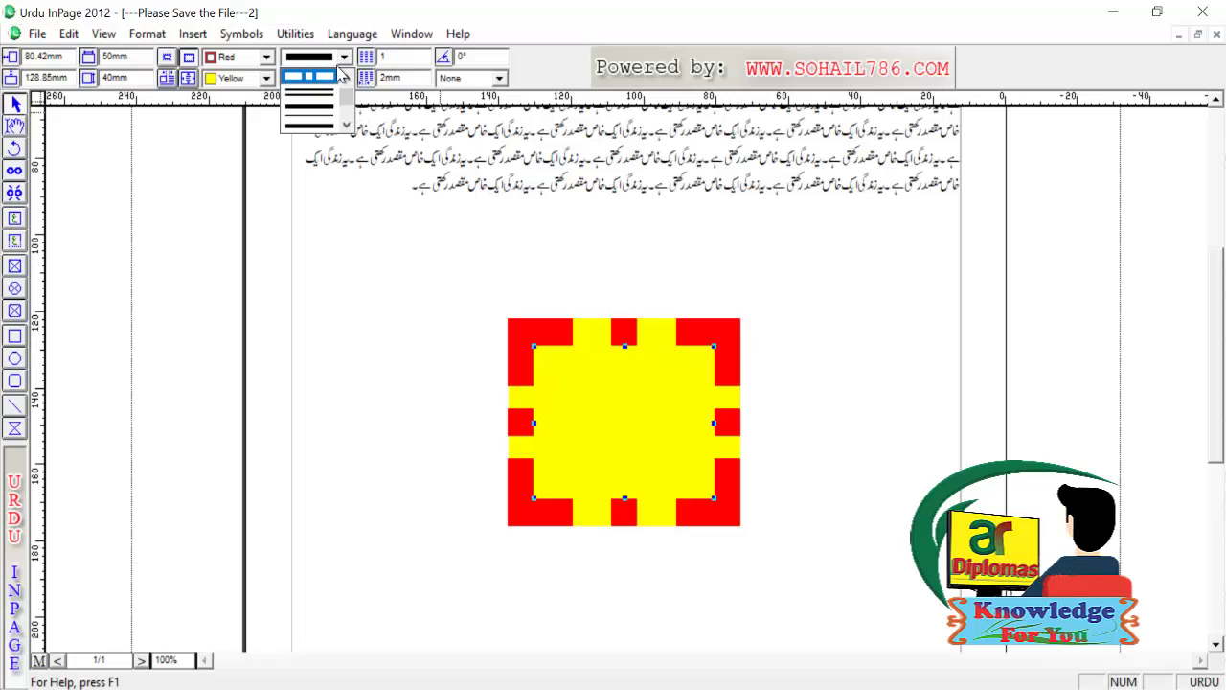
scroll(344, 81, up, 3)
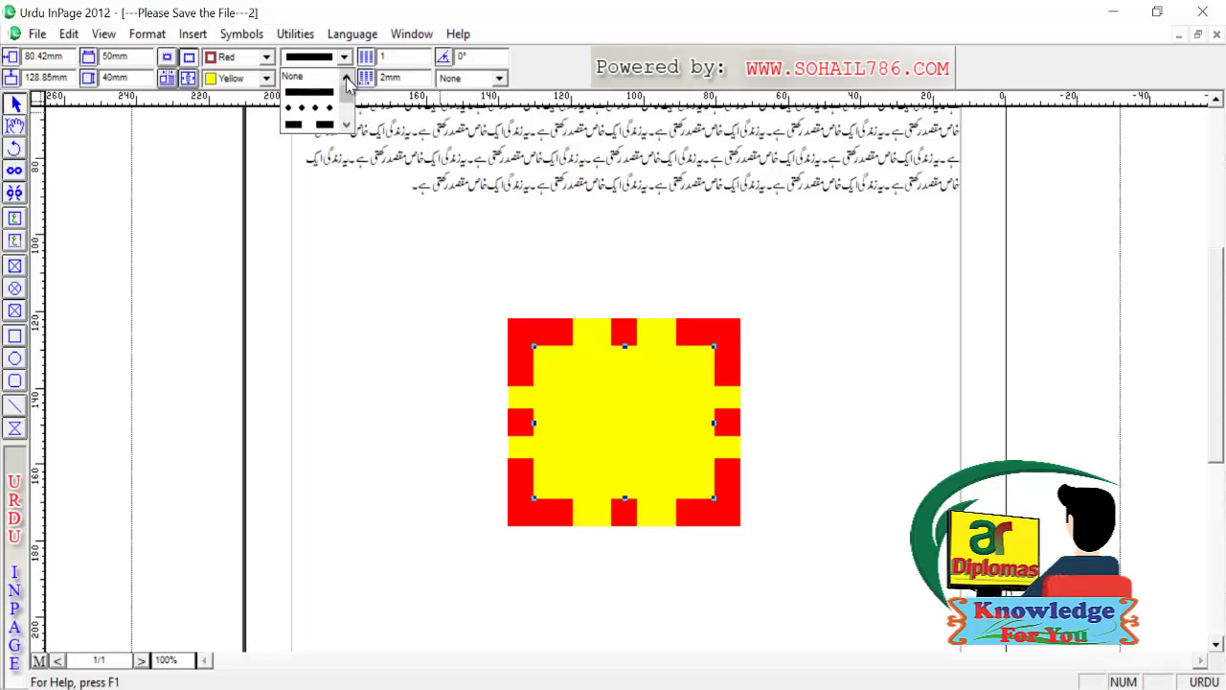
click(324, 76)
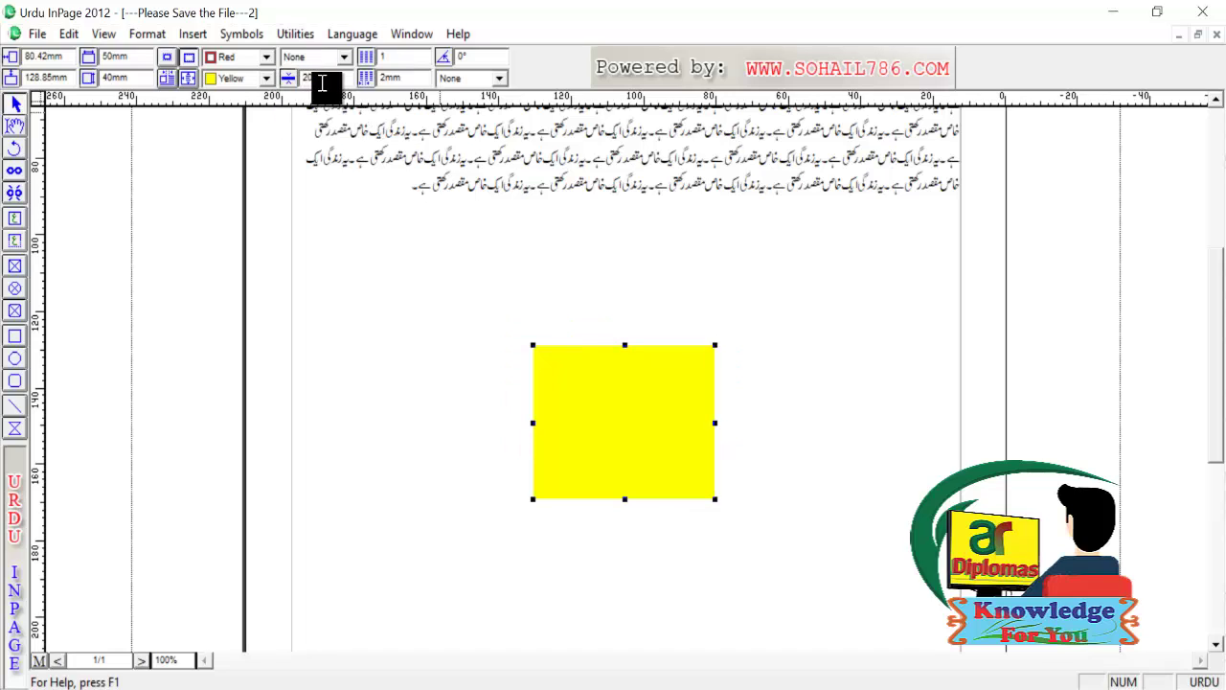
drag(715, 345, 740, 329)
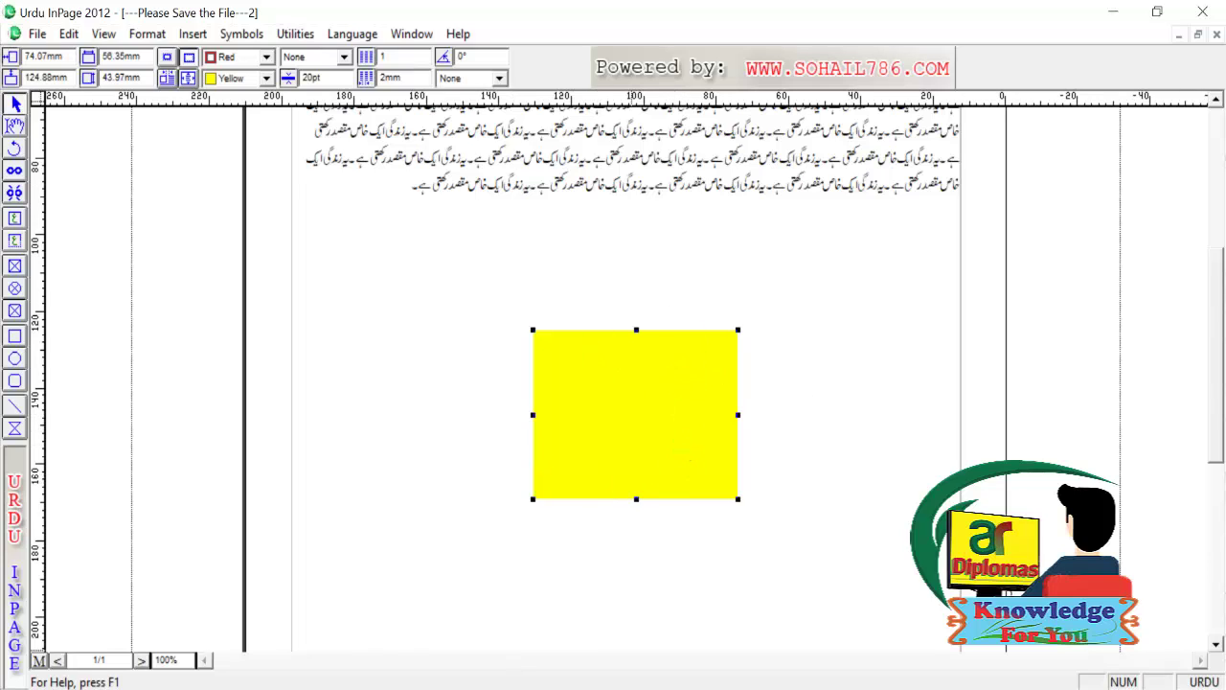
Step: Switch to the text tool and place the text cursor inside the yellow box
click(15, 124)
click(457, 316)
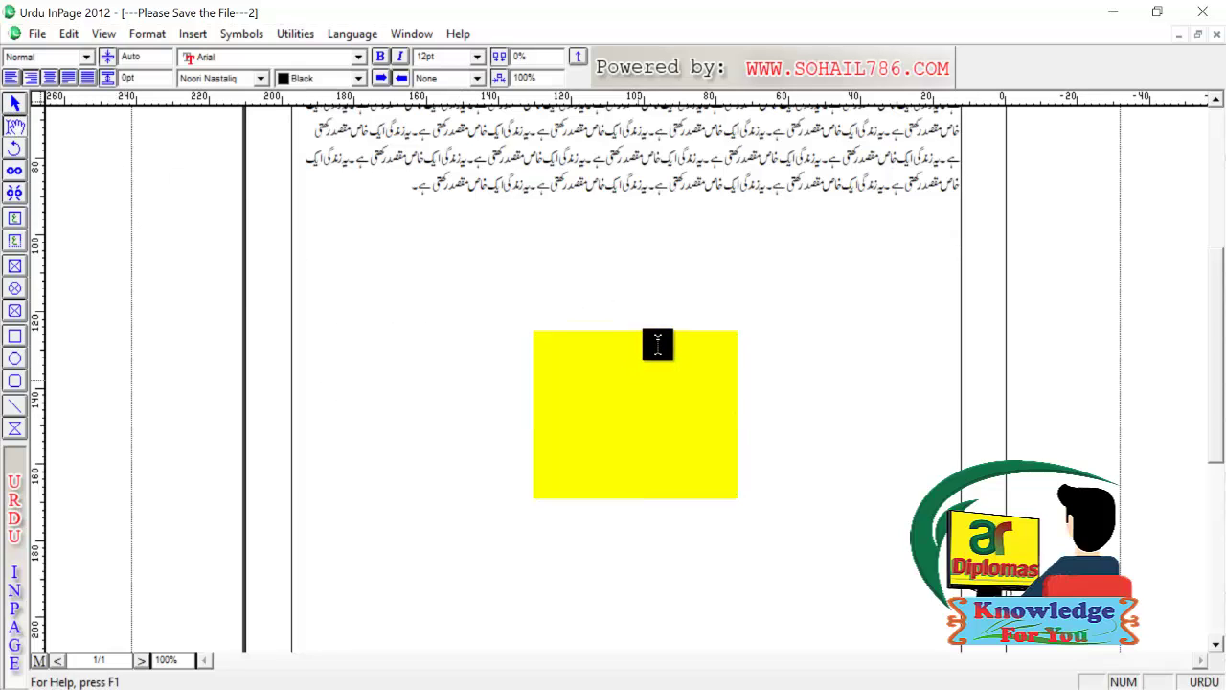
click(609, 412)
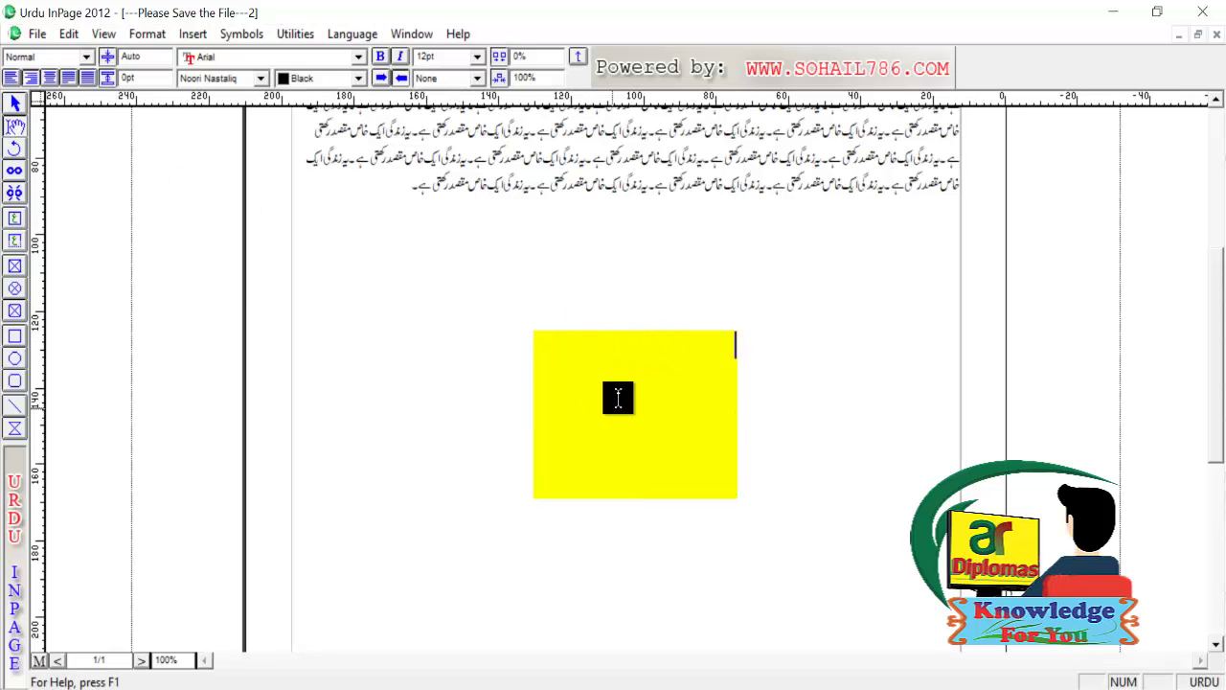
Step: Select the yellow text box as an object and delete it from the page
click(15, 103)
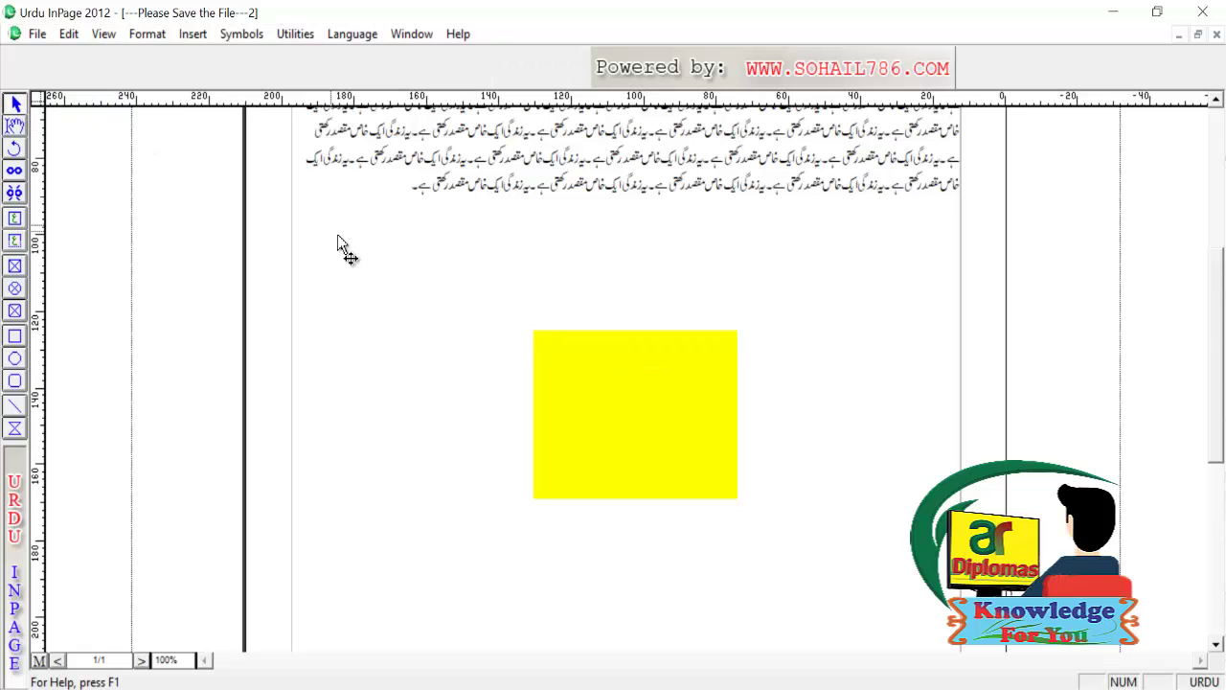
click(652, 402)
key(Delete)
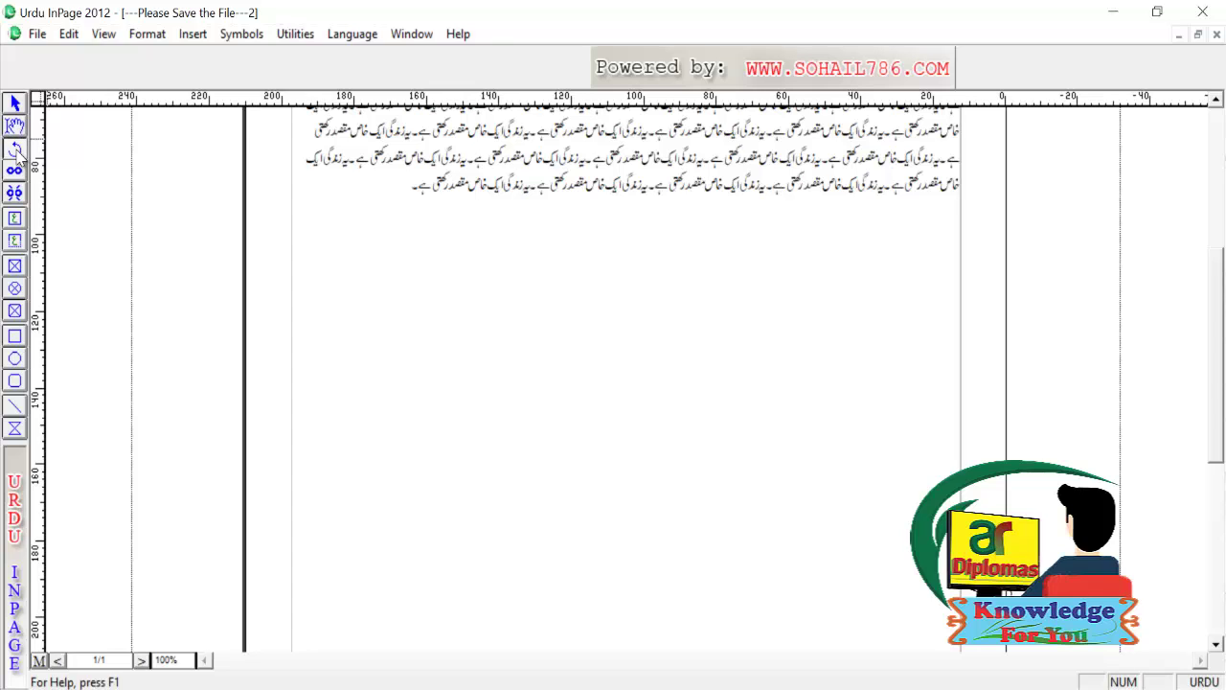
click(500, 299)
Step: Draw a new text box about 66 by 62 mm below the paragraph
click(15, 219)
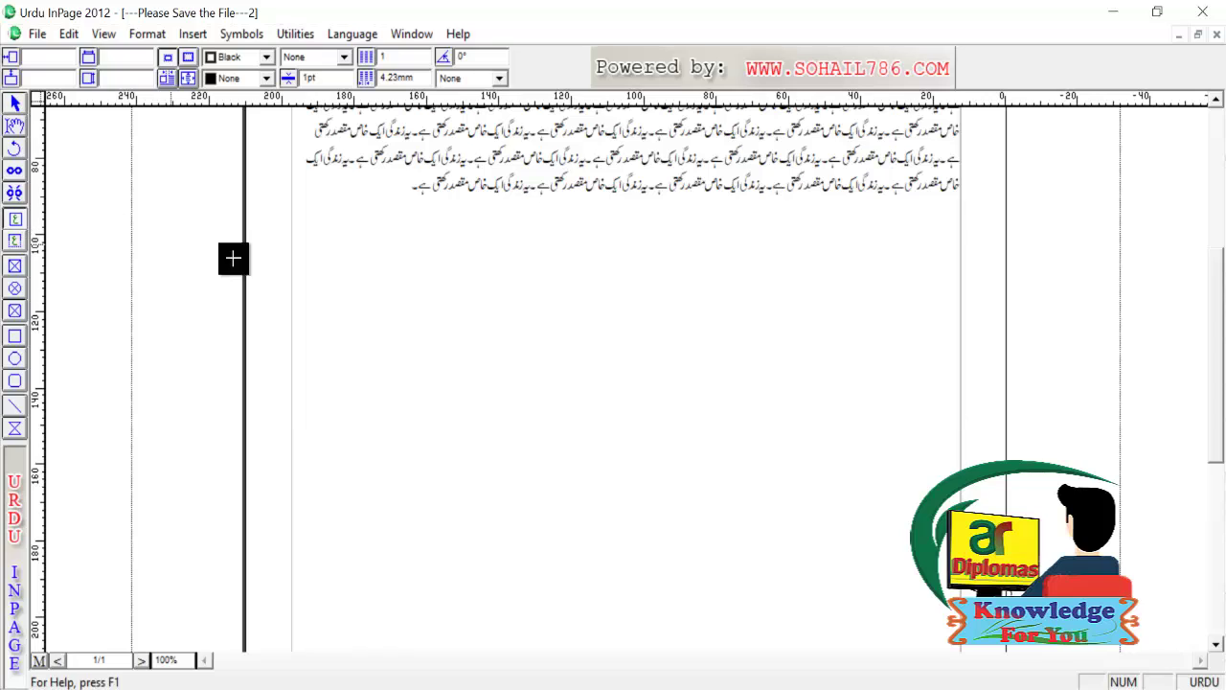
drag(464, 296, 702, 535)
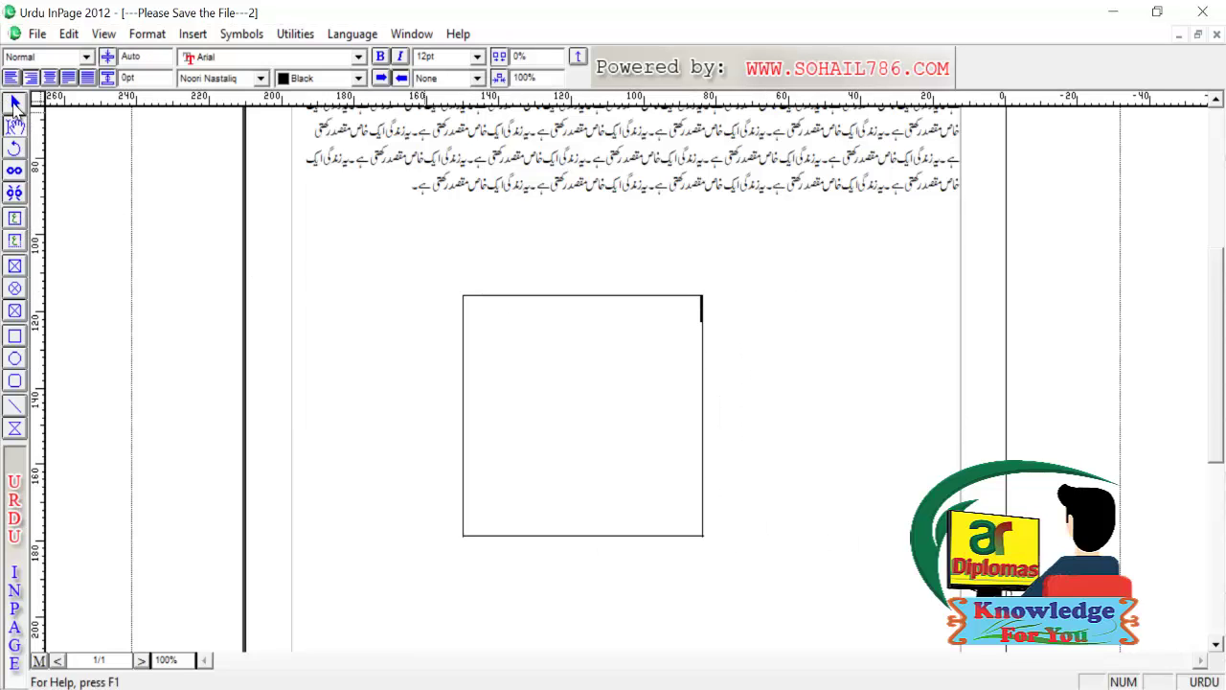
click(14, 170)
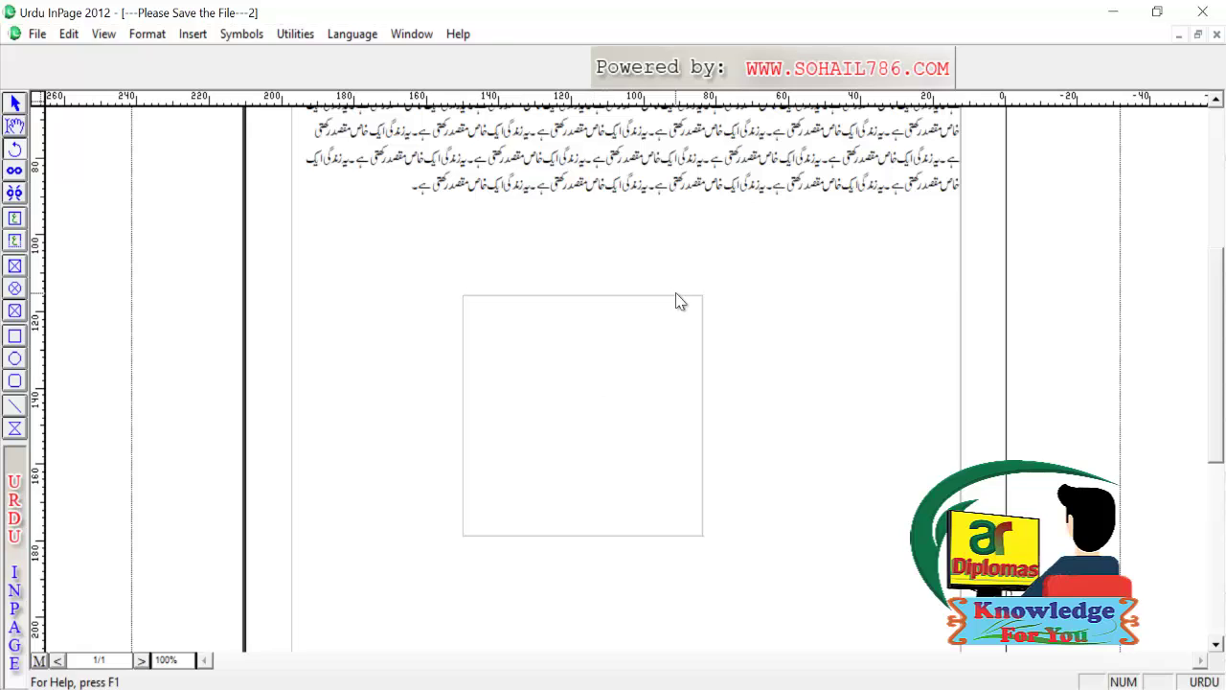
Step: Try rotating the new text box freehand to about 131° around a point inside its upper-right corner, and undo it
click(15, 103)
click(639, 456)
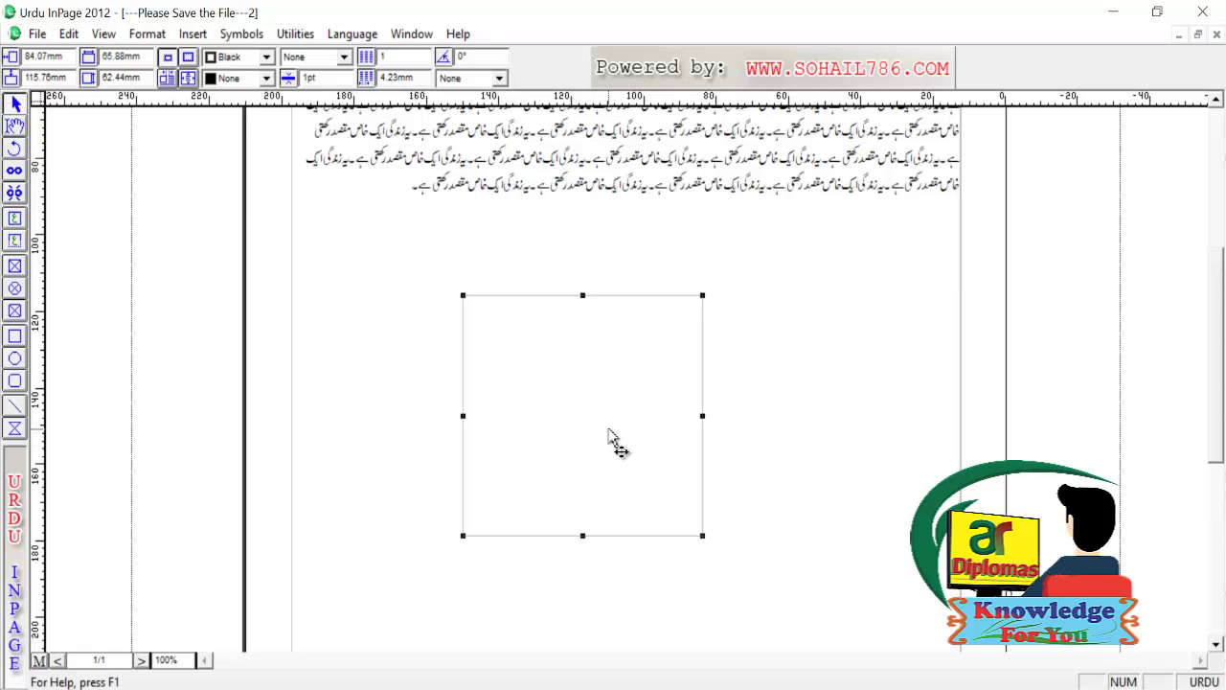
click(15, 149)
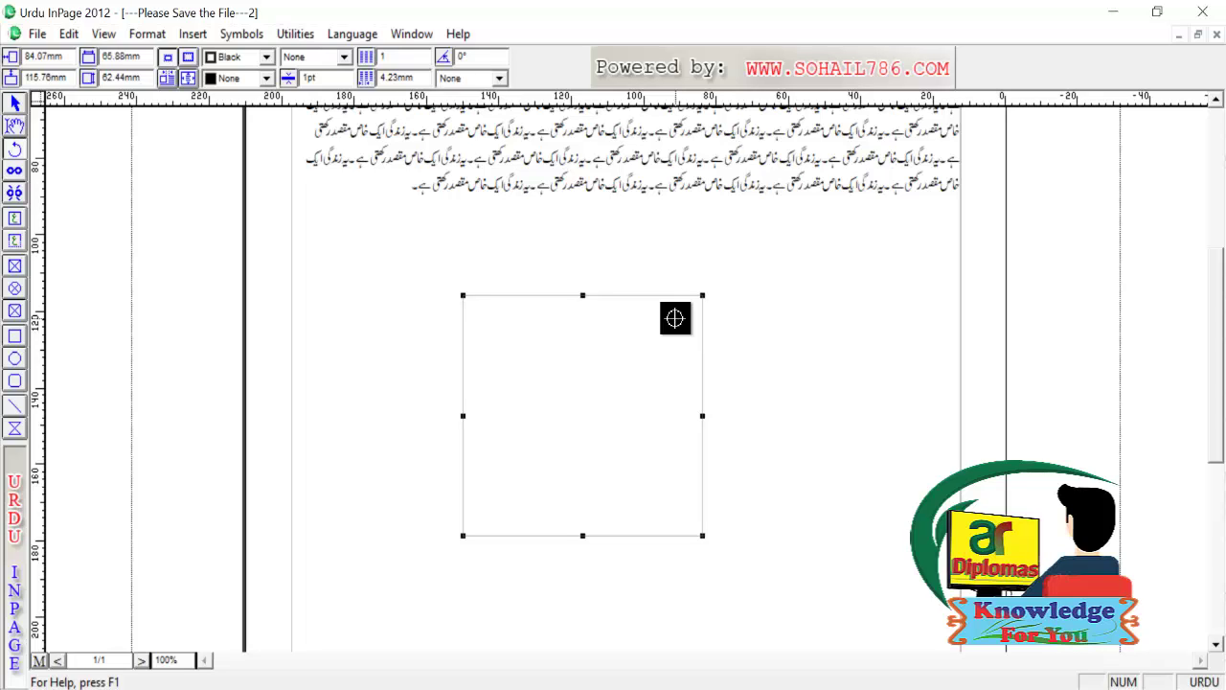
drag(676, 326, 626, 260)
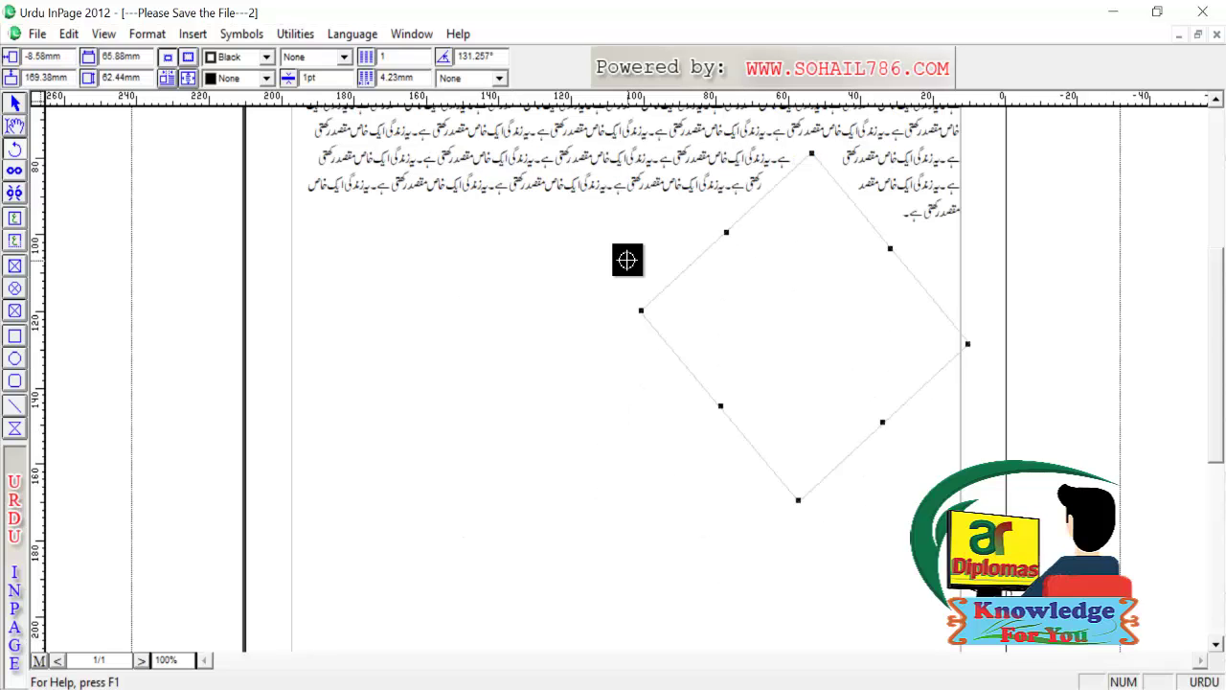
key(ctrl+z)
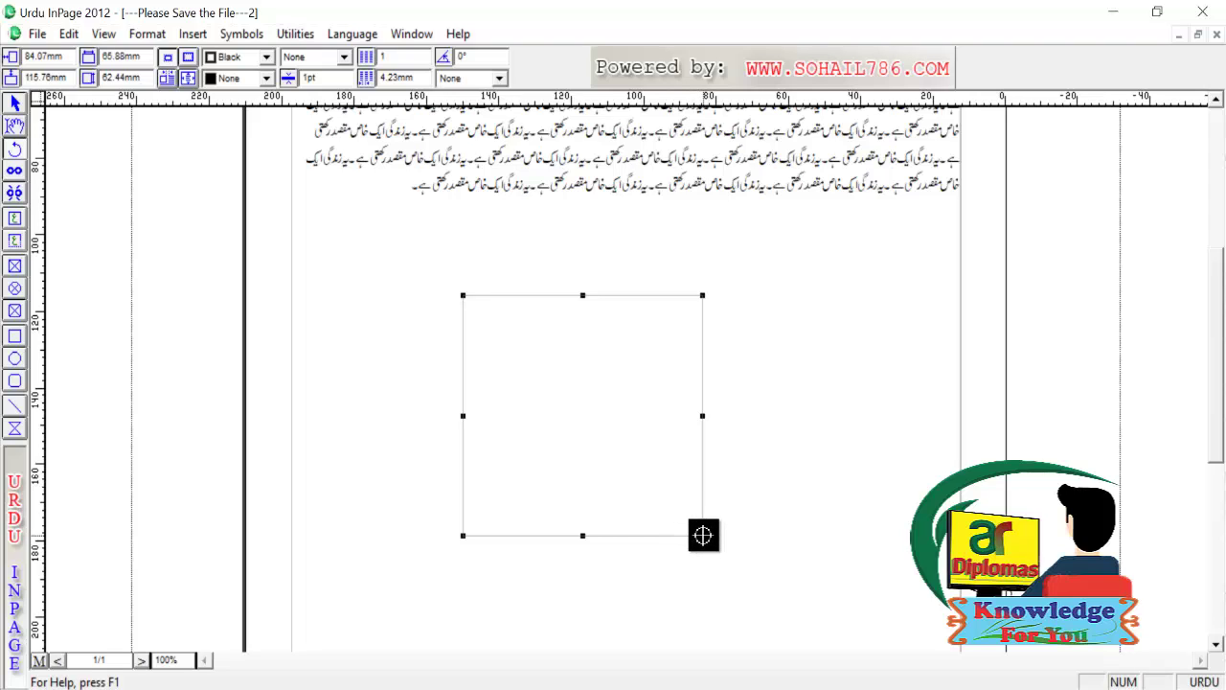
Step: Try rotating the text box to about 202° around its lower-right corner and 98° around its left midpoint, undoing each rotation
drag(702, 536, 669, 549)
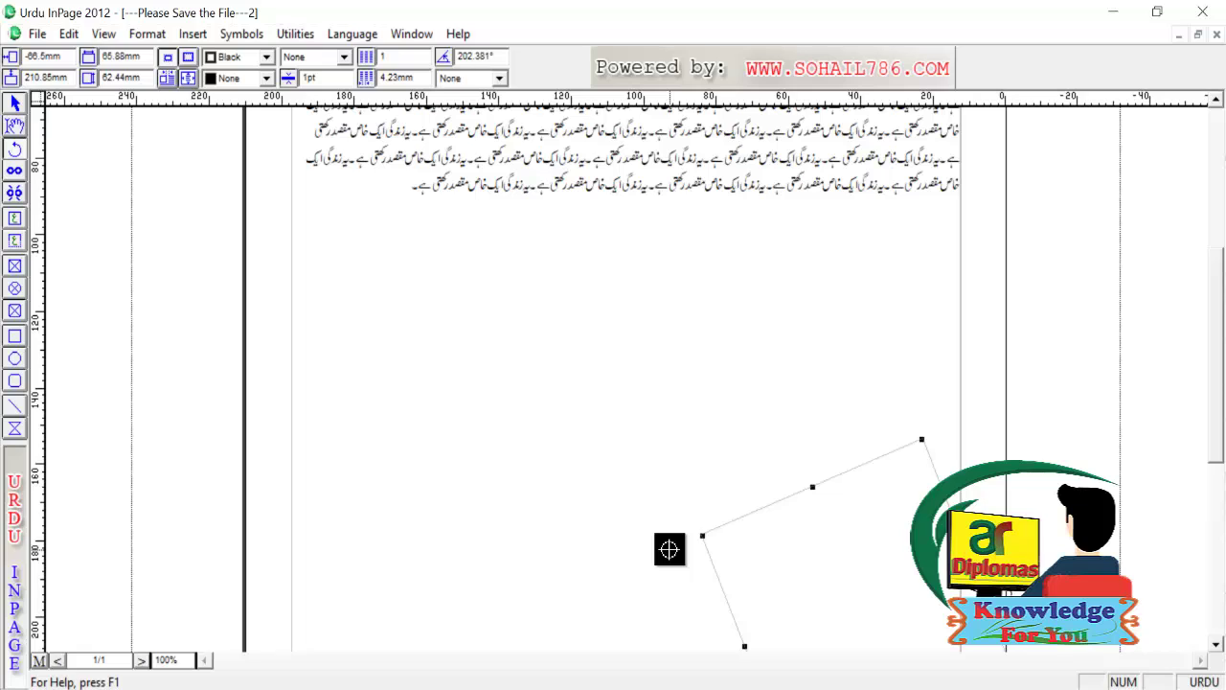
key(ctrl+z)
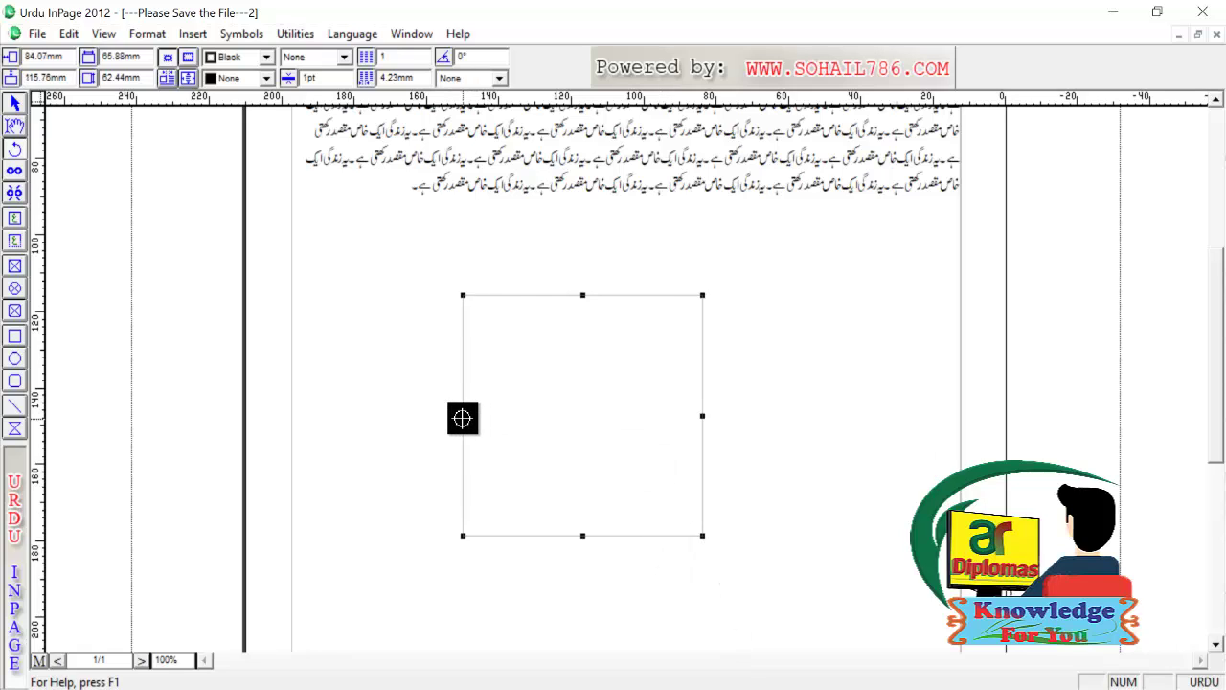
drag(462, 417, 595, 375)
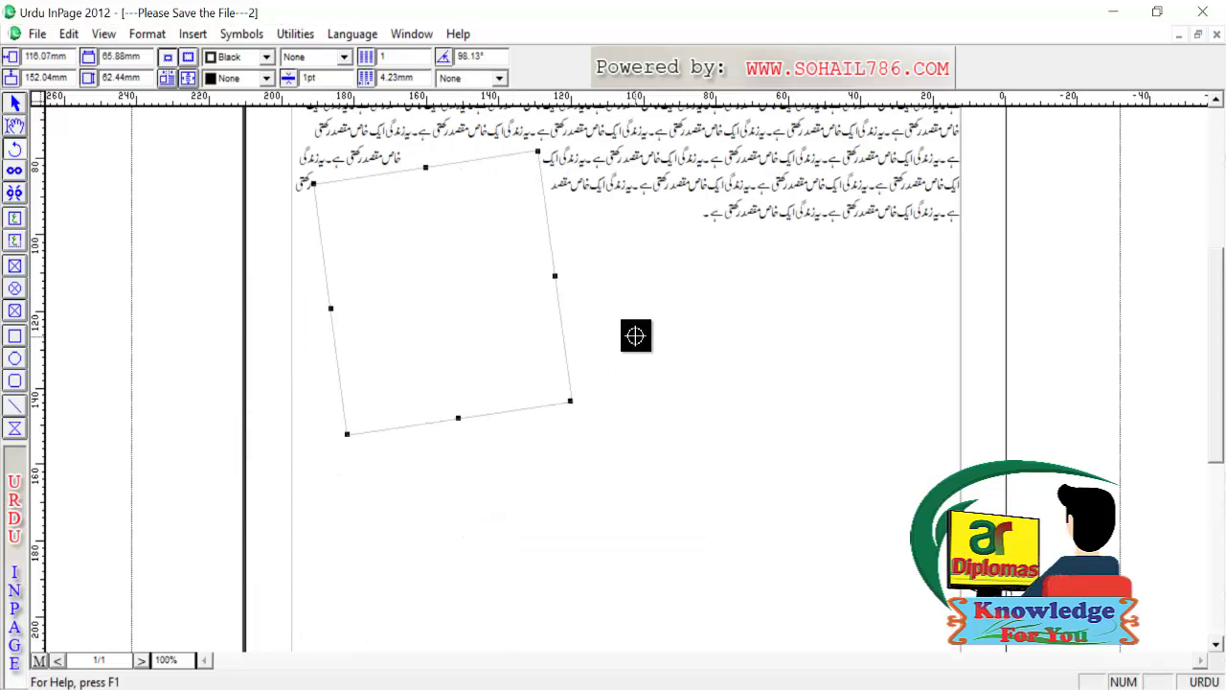
key(ctrl+z)
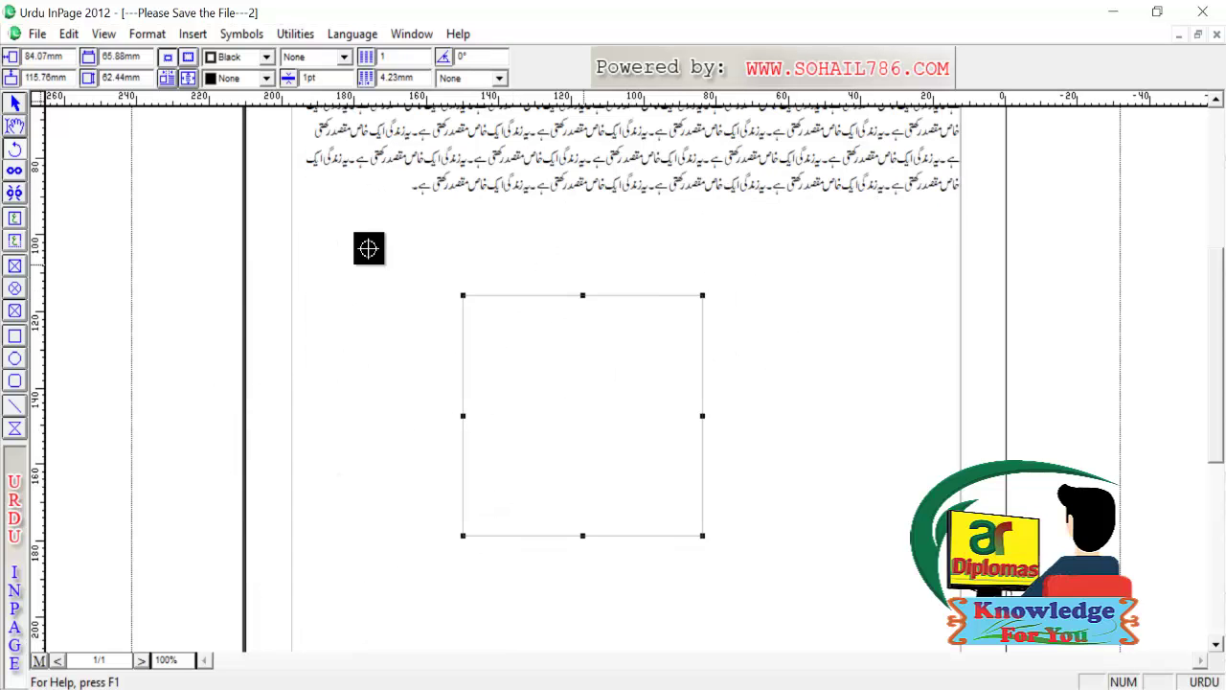
Step: Deselect the new text box and activate the text tool
click(16, 150)
click(15, 171)
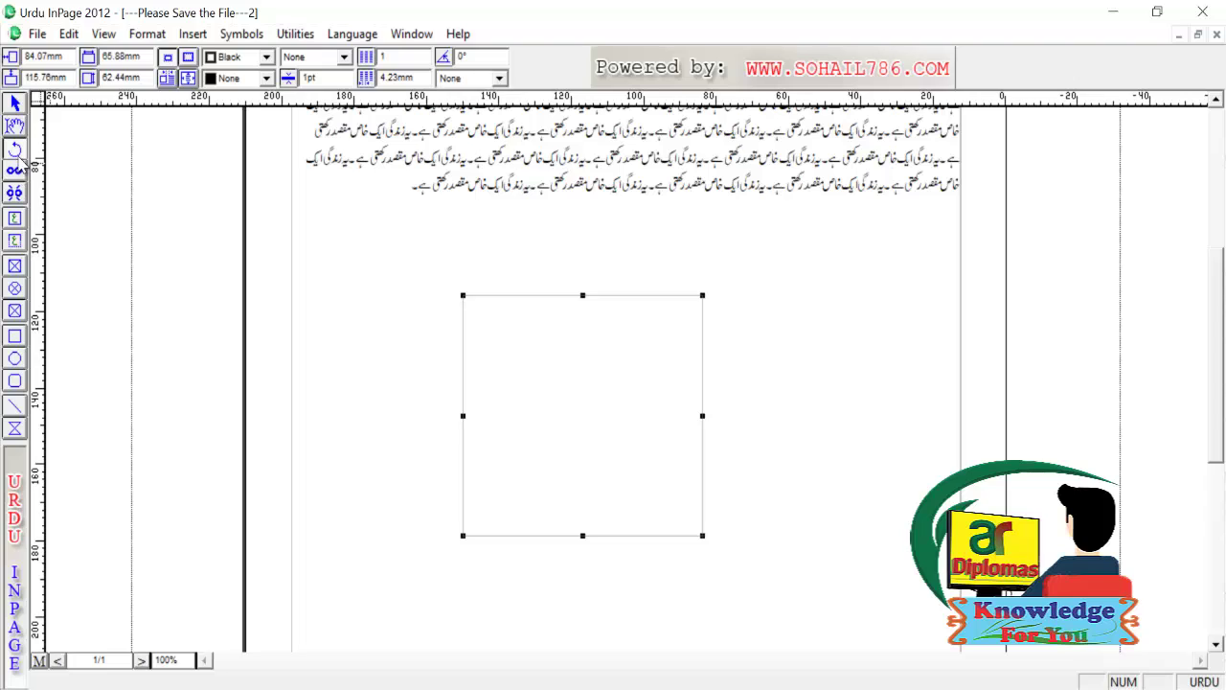
click(381, 187)
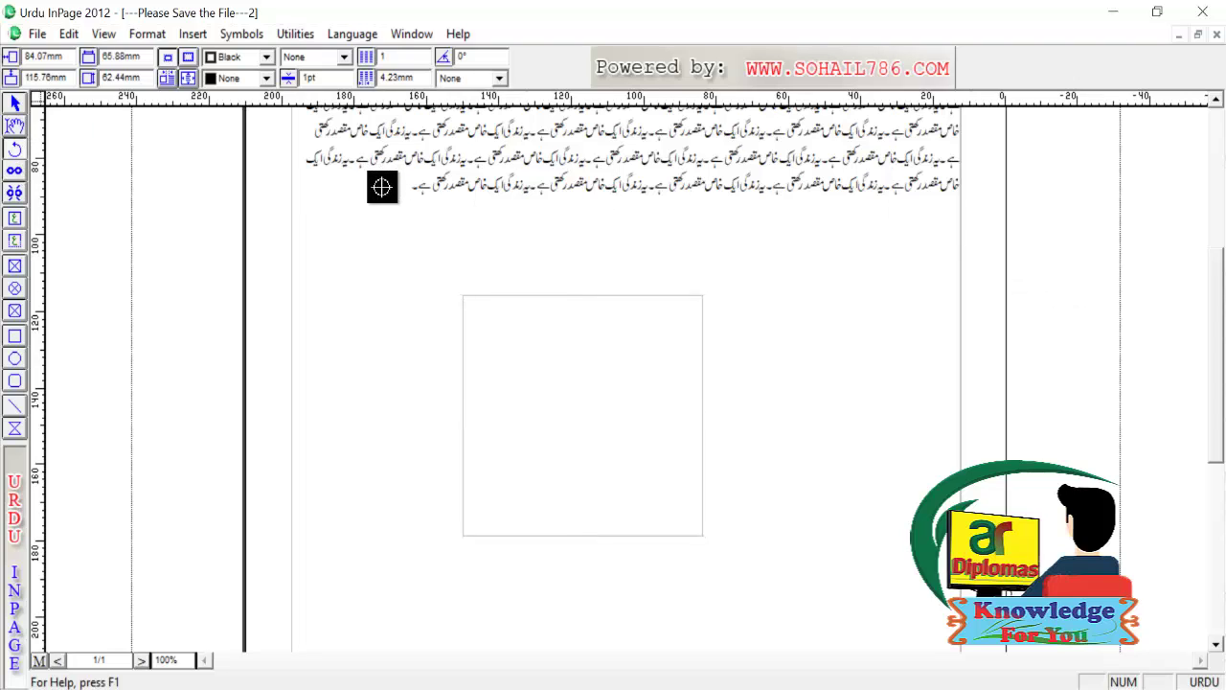
click(15, 125)
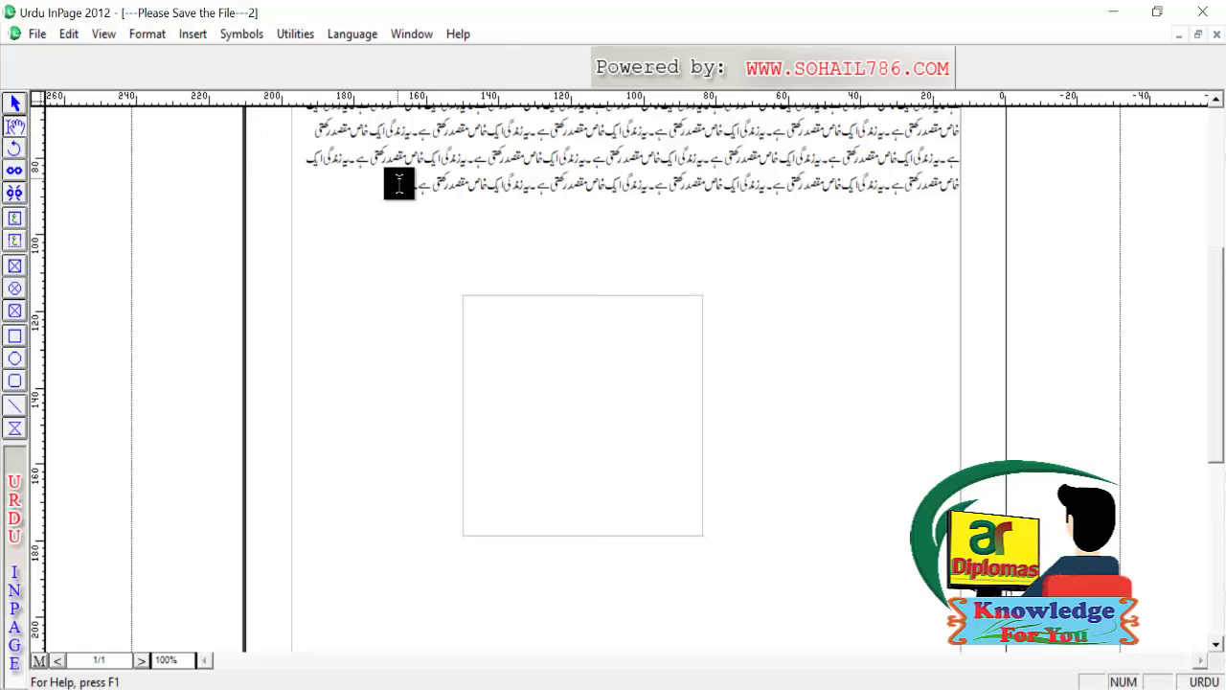
Step: Copy the last five lines of the main paragraph and paste them into the empty text box below it
drag(389, 183, 983, 245)
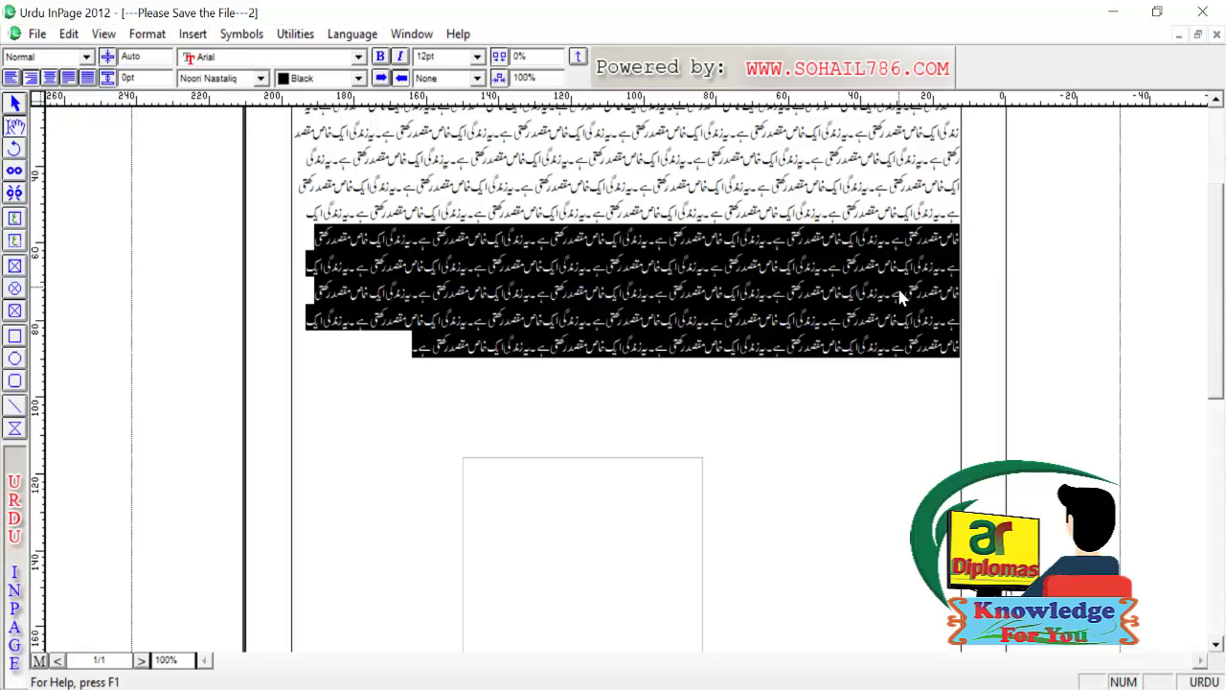
click(626, 583)
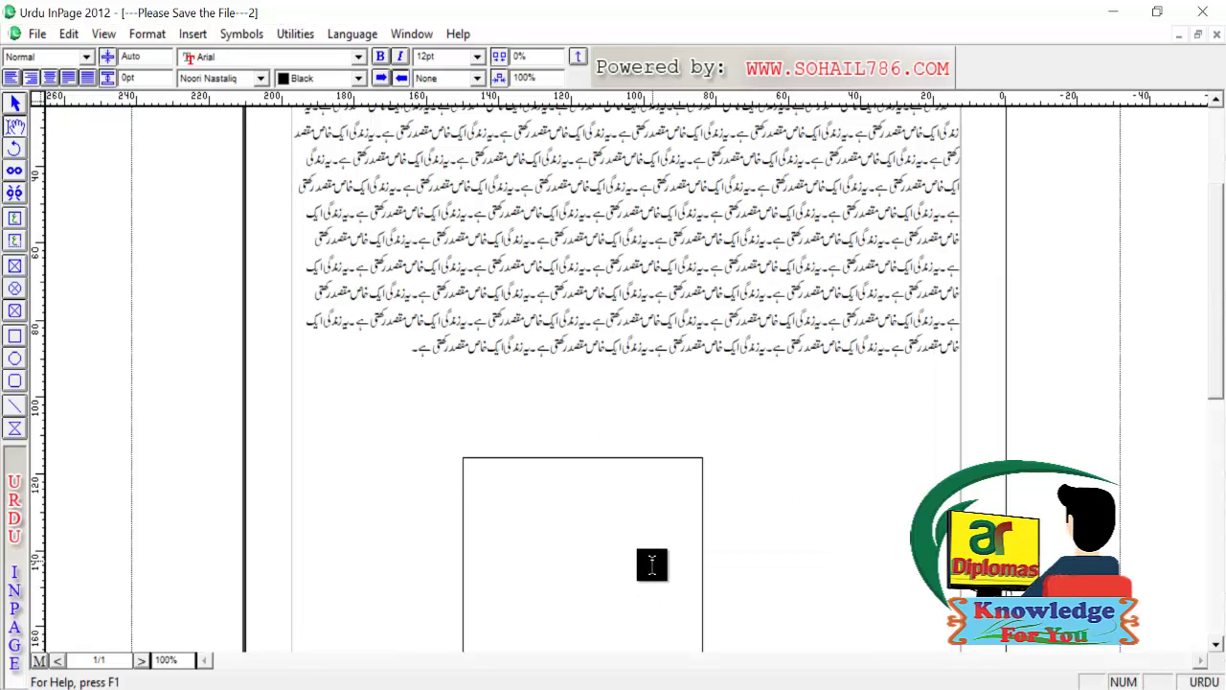
key(ctrl+v)
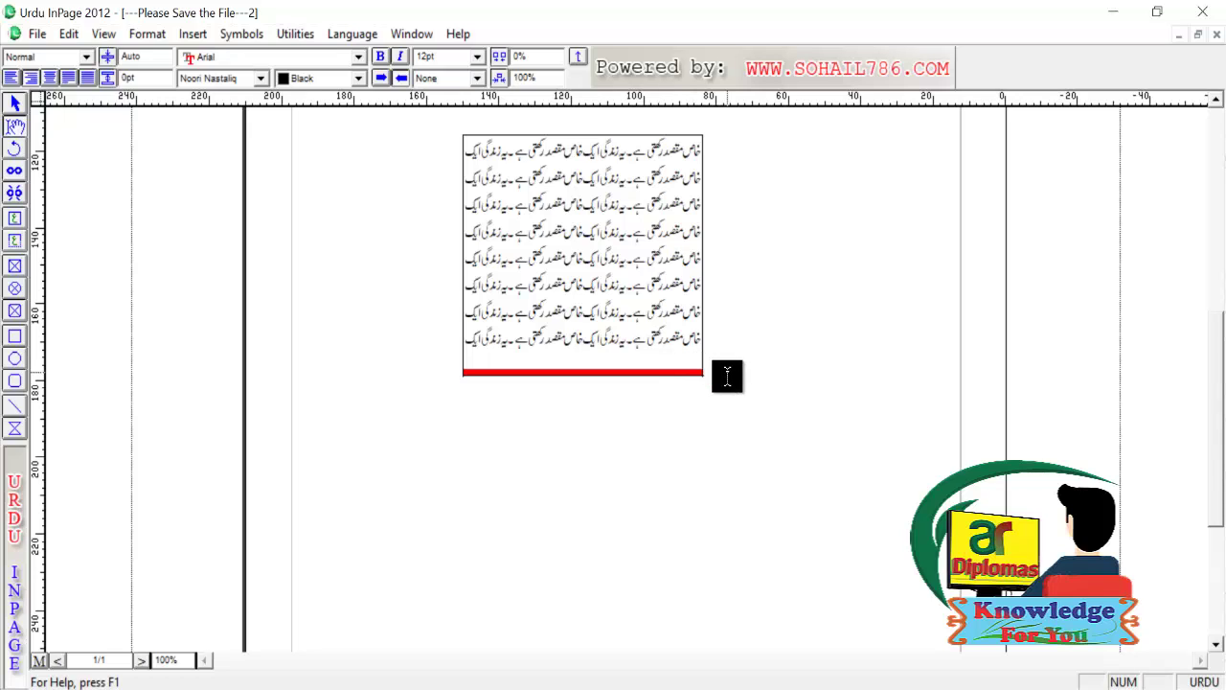
Step: Add blank lines below the main paragraph to extend the document to a second page, and draw a text box about 84 by 76 mm there
drag(1218, 380, 1218, 489)
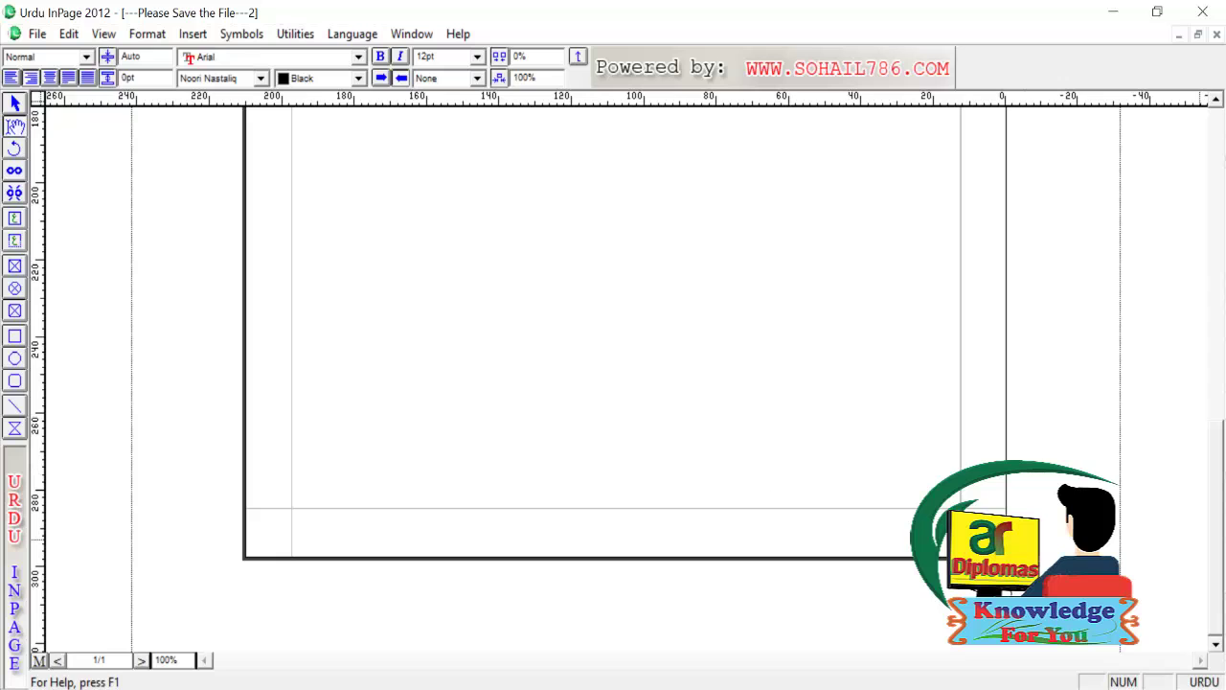
drag(1222, 484, 1221, 317)
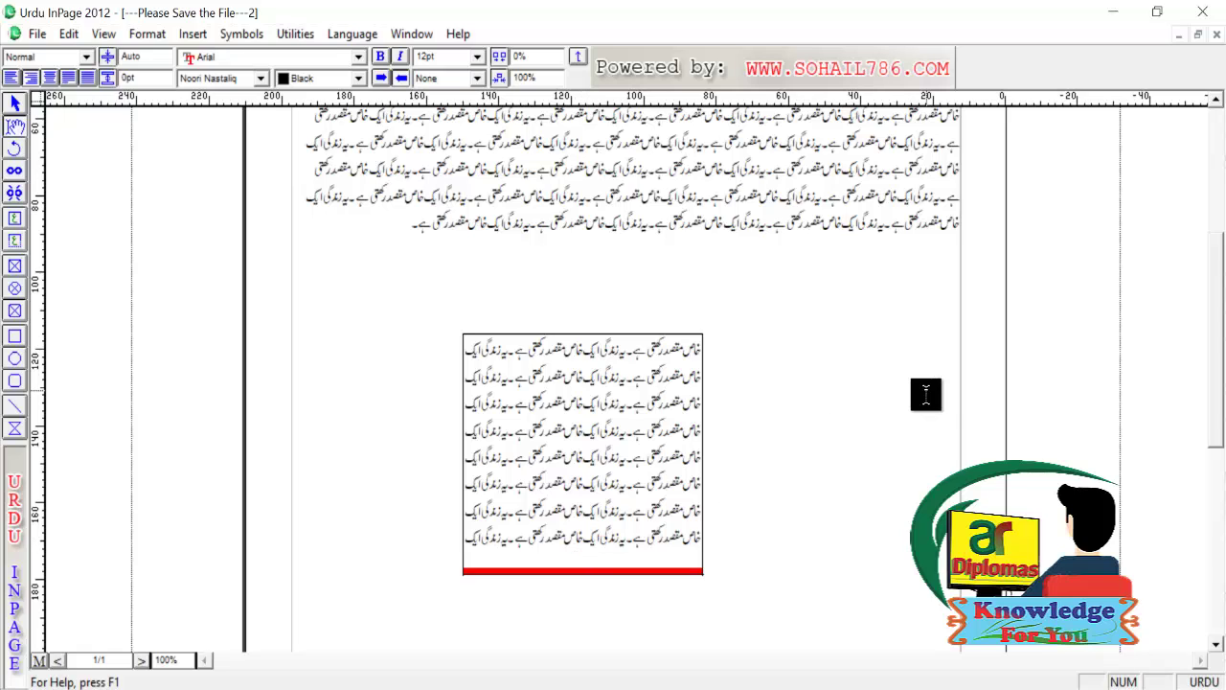
drag(1222, 266, 1221, 338)
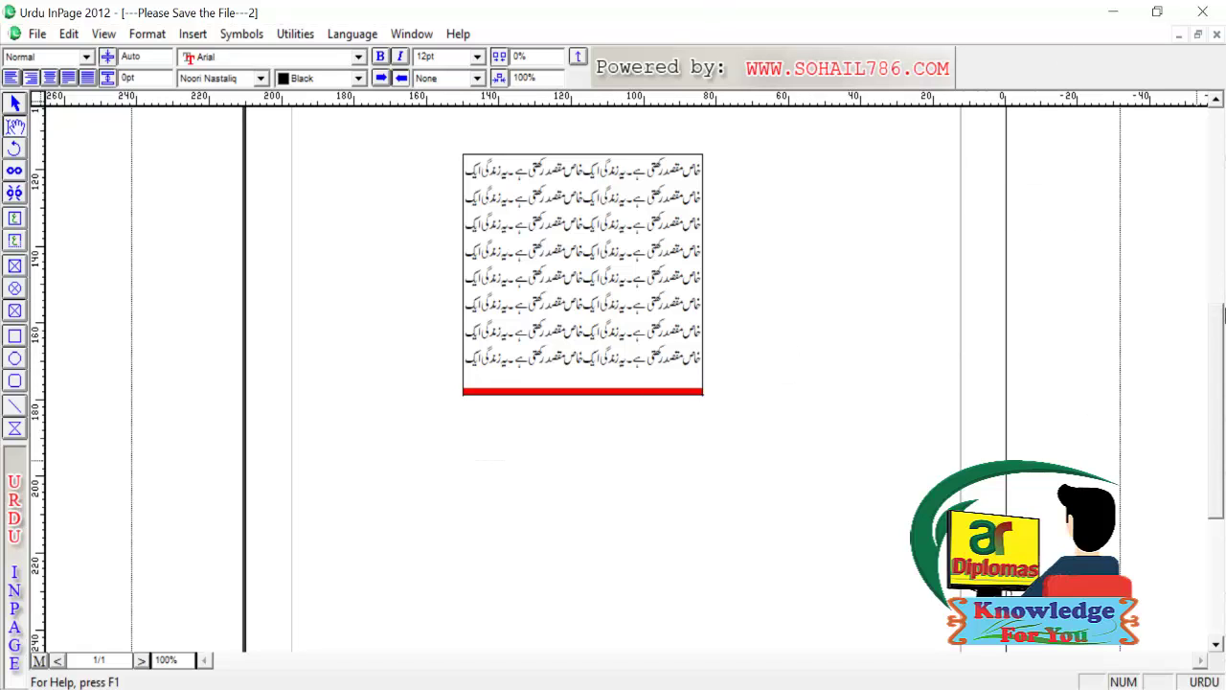
drag(1221, 344, 1221, 295)
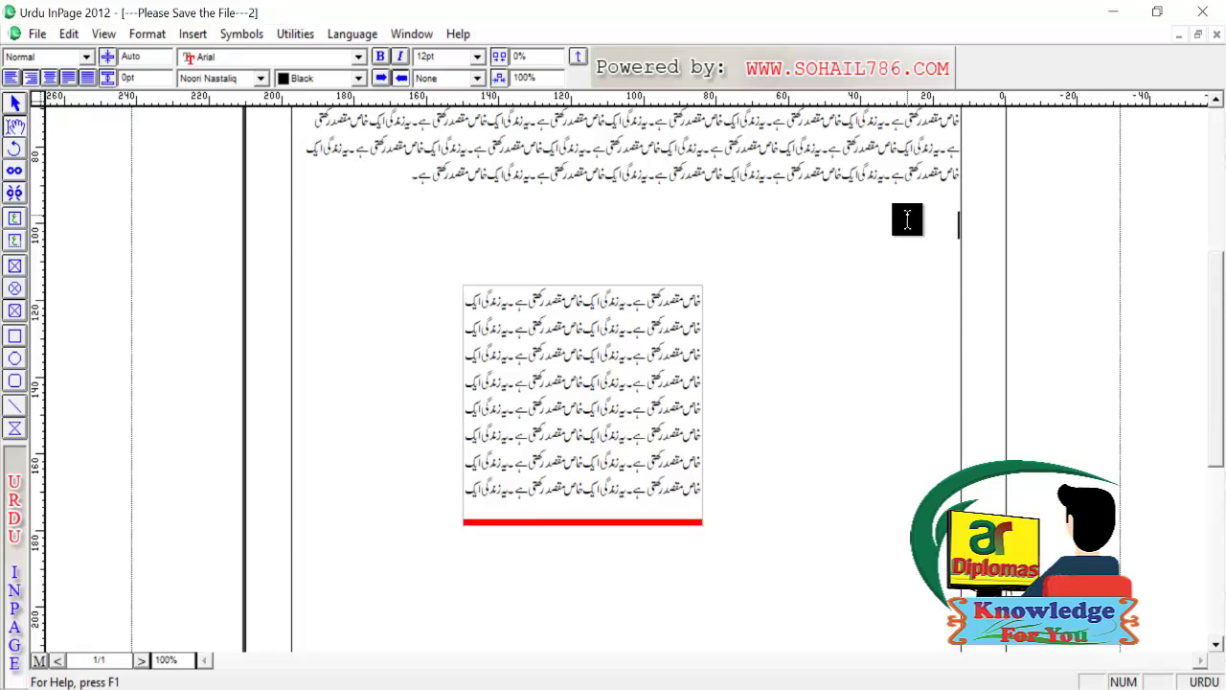
scroll(940, 226, down, 8)
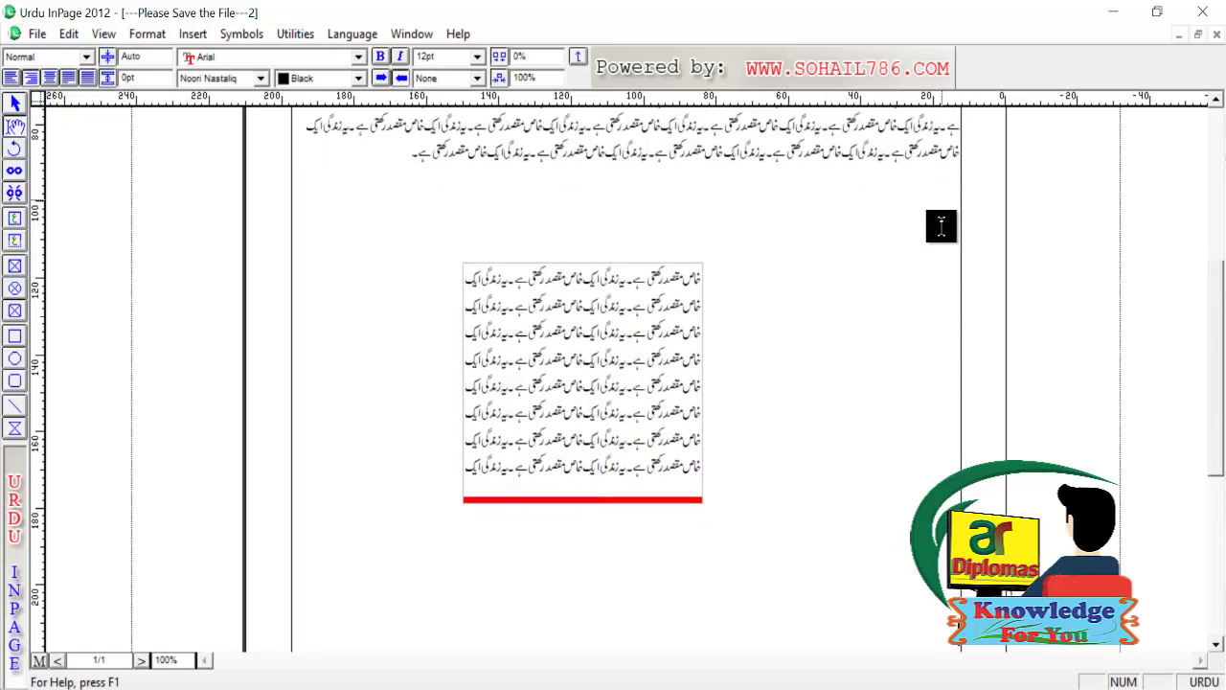
key(Return)
key(Return)
key(Return)
key(Return)
key(Return)
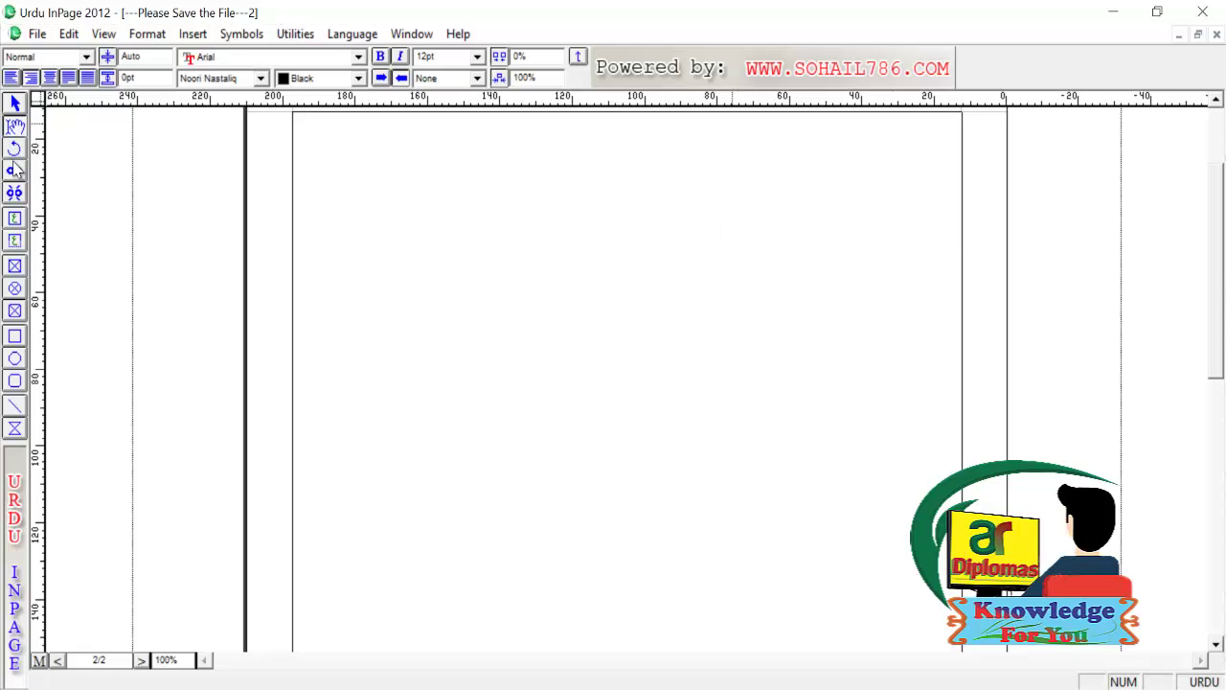
click(15, 218)
drag(483, 300, 785, 591)
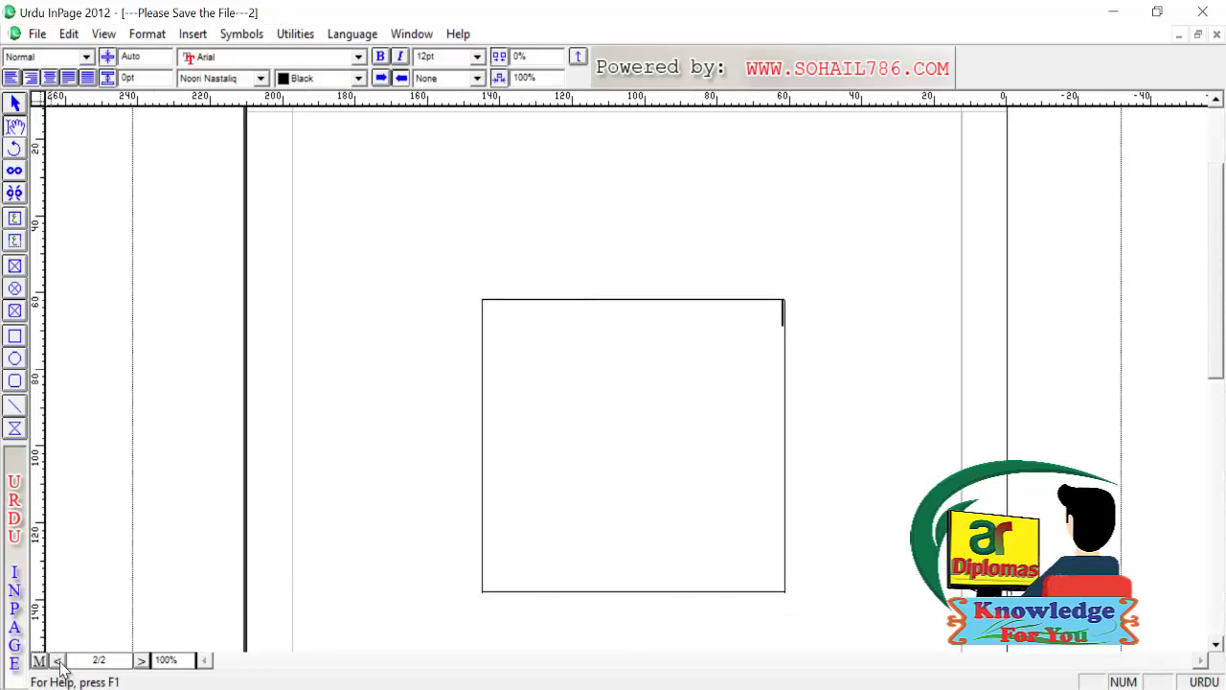
Step: Link the overflowing text box on page 1 to the empty text box on page 2 so the remaining text flows into it
click(143, 664)
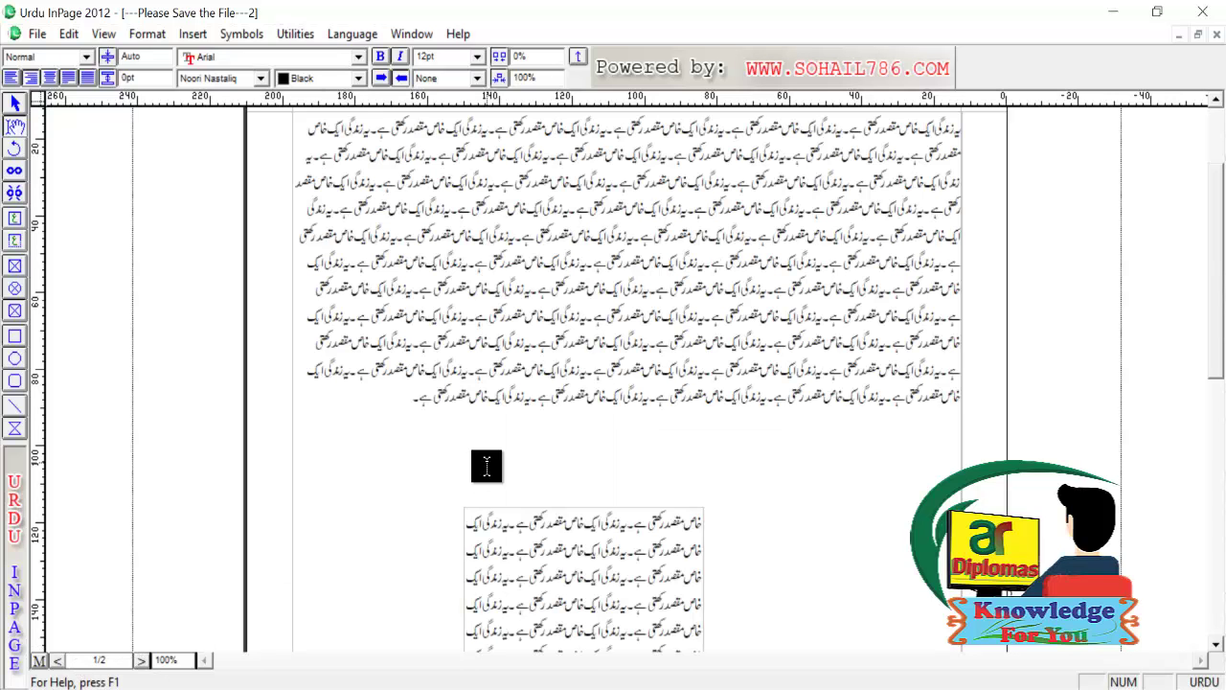
scroll(1166, 332, down, 2)
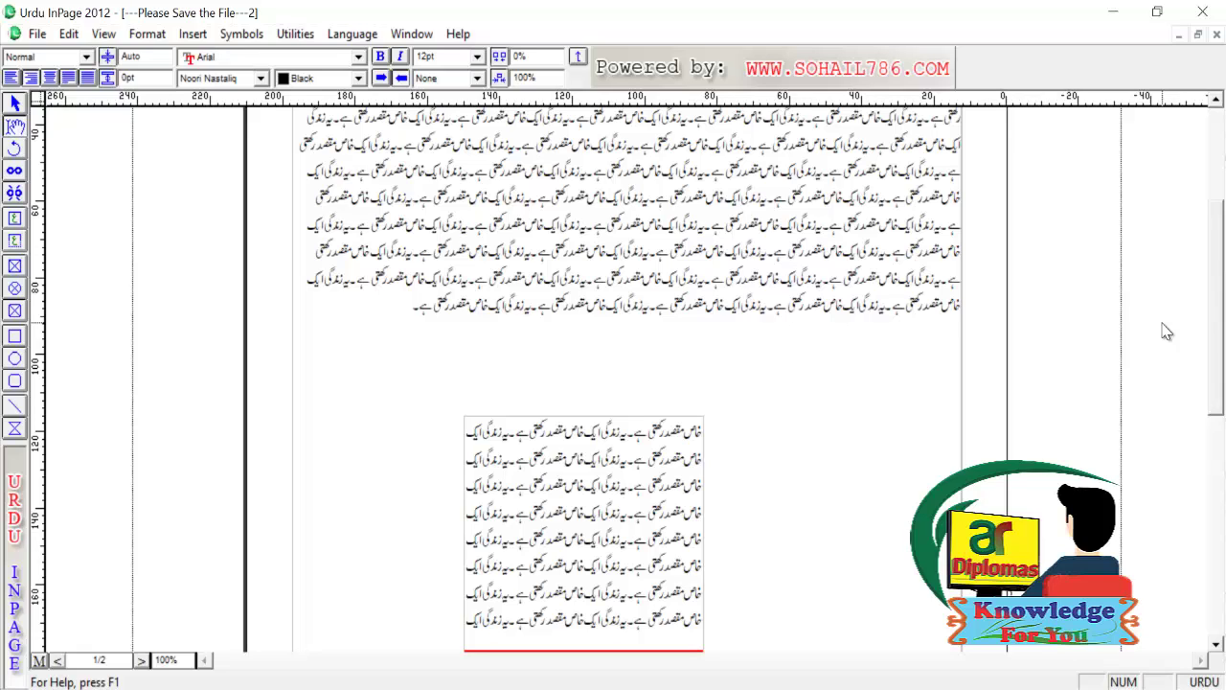
scroll(29, 239, down, 3)
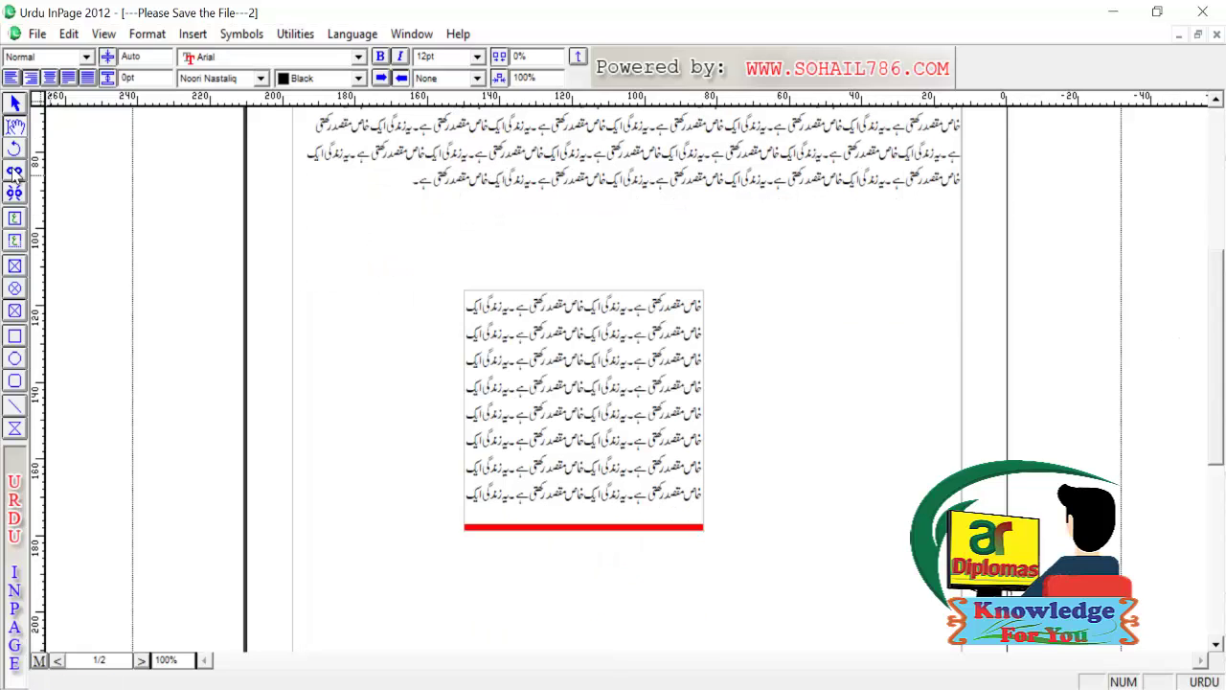
click(14, 172)
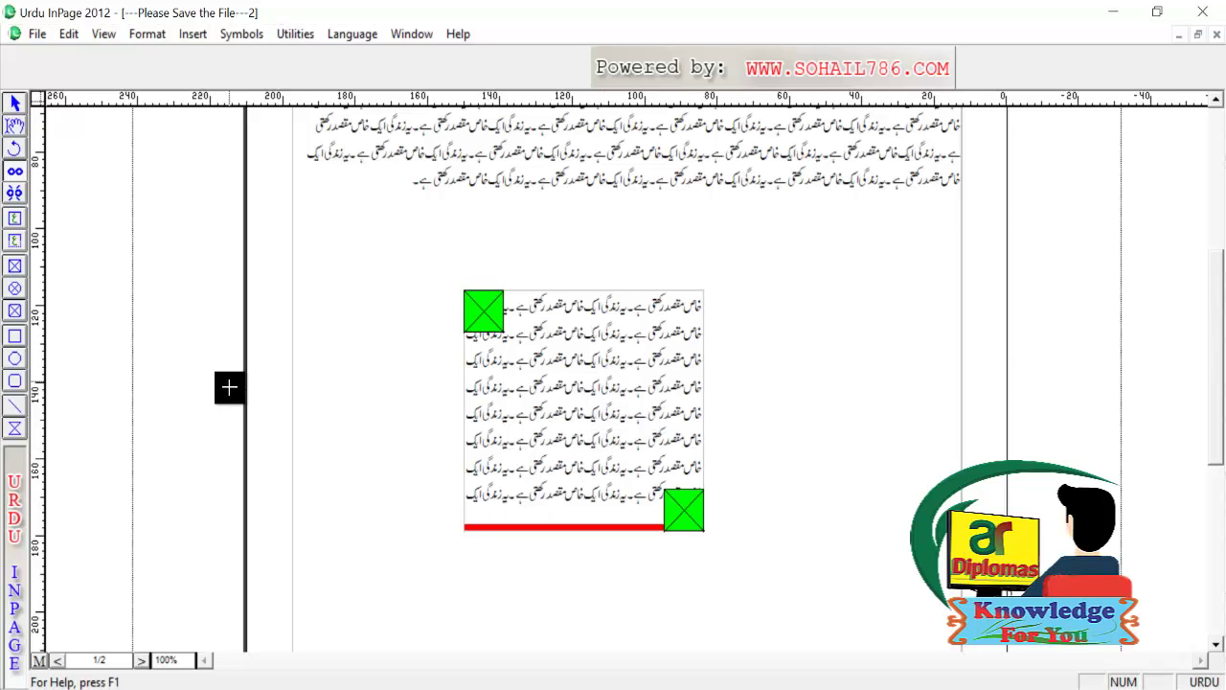
click(60, 660)
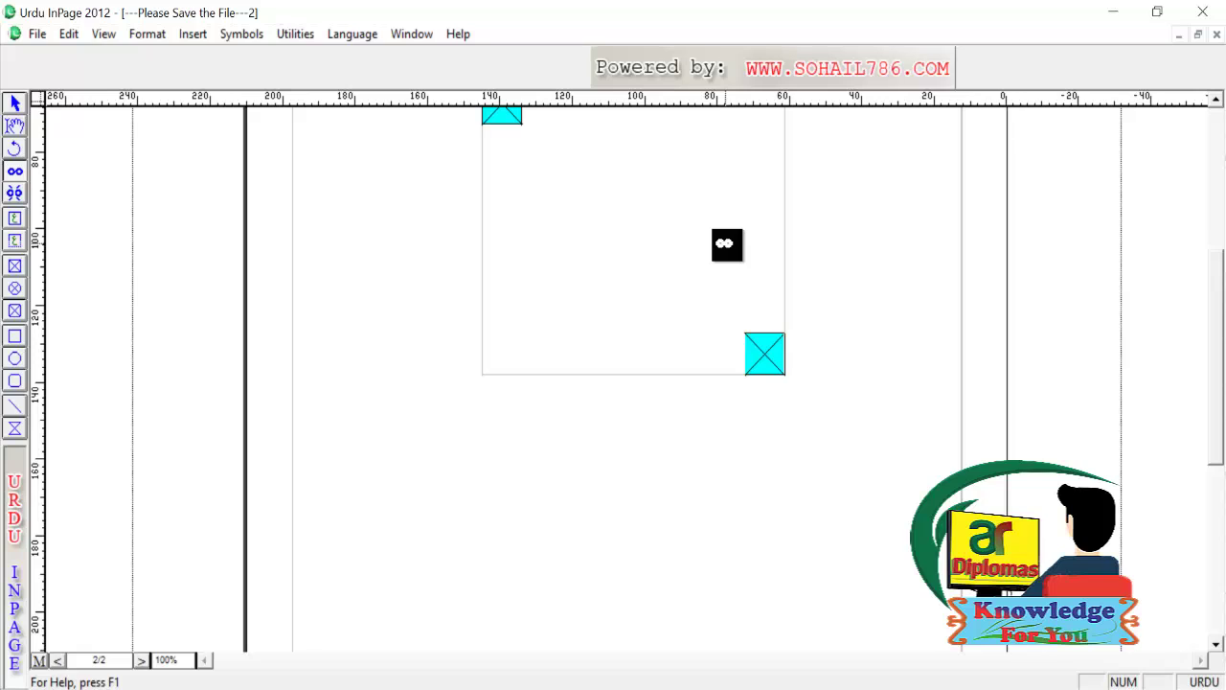
click(726, 243)
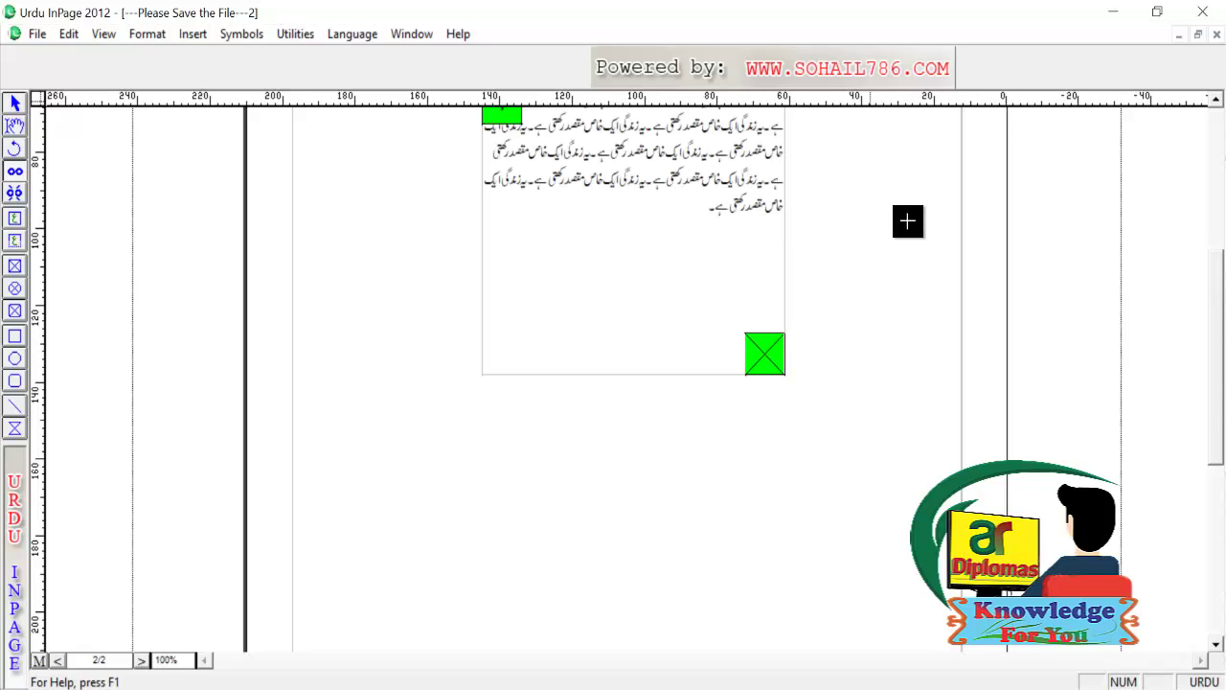
Step: Examine the page-number link markers on the linked text boxes on pages 2 and 1
drag(1217, 364, 1218, 295)
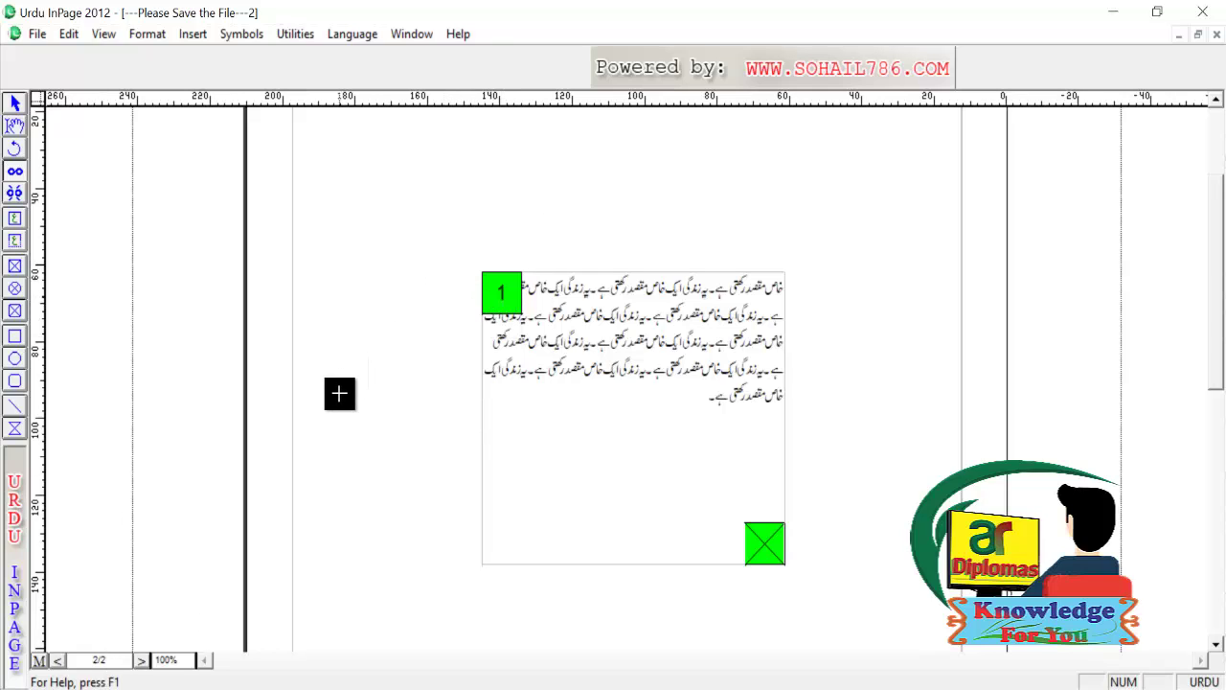
click(141, 660)
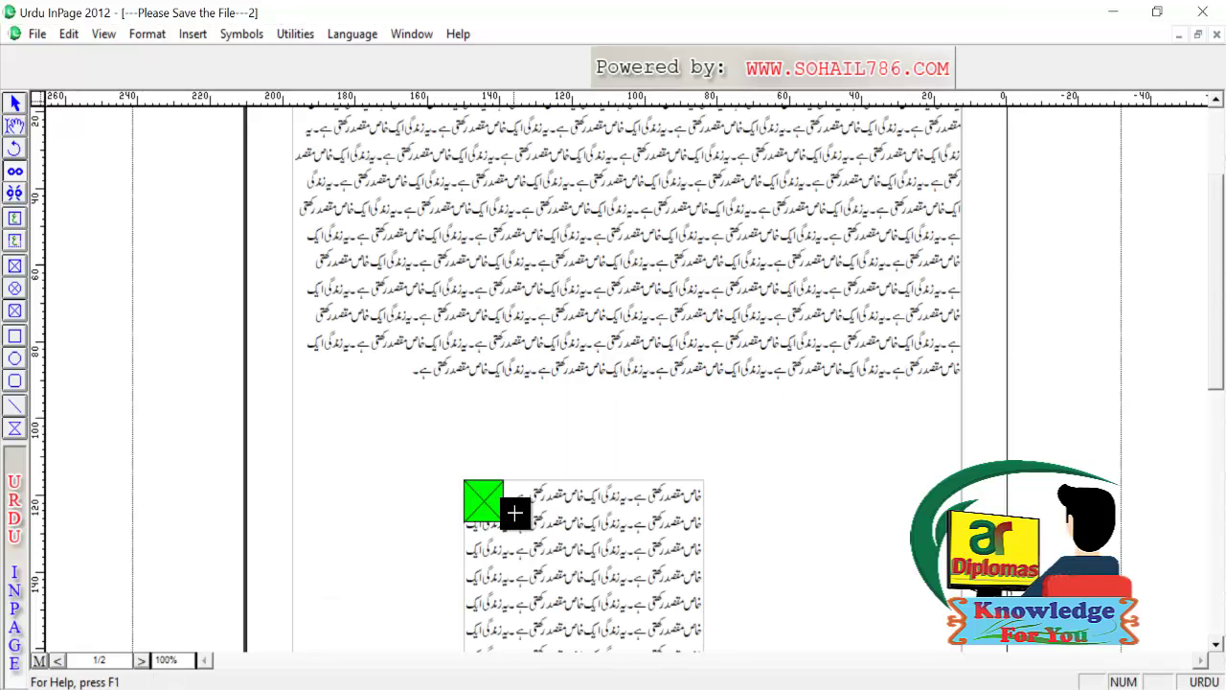
scroll(1095, 348, down, 3)
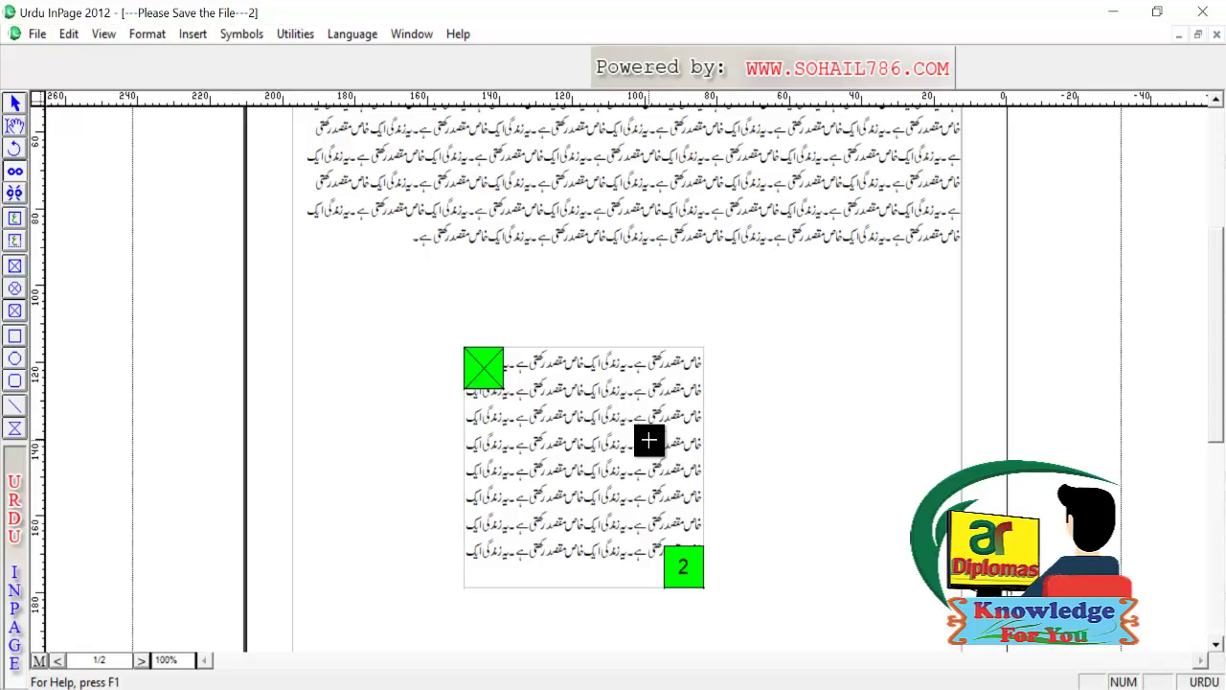
drag(1219, 304, 1218, 499)
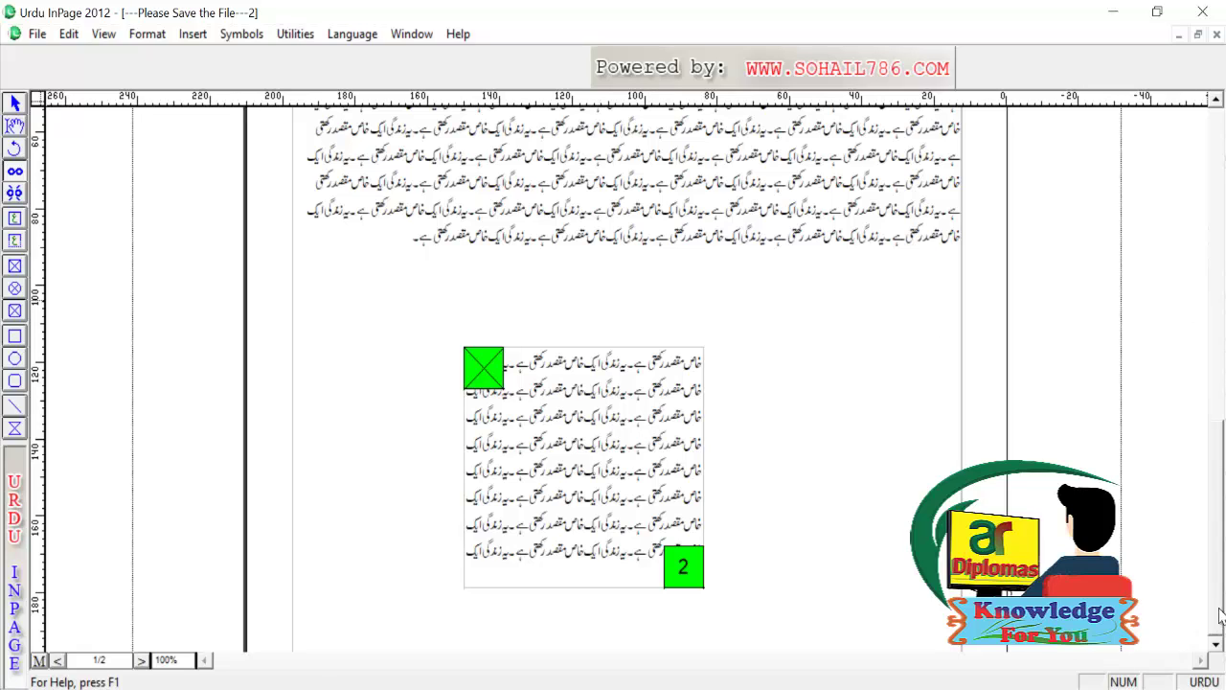
Step: Draw a text box about 103 by 52 mm below the linked box on page 2, and paste the copied text into the linked box
click(57, 661)
key(Return)
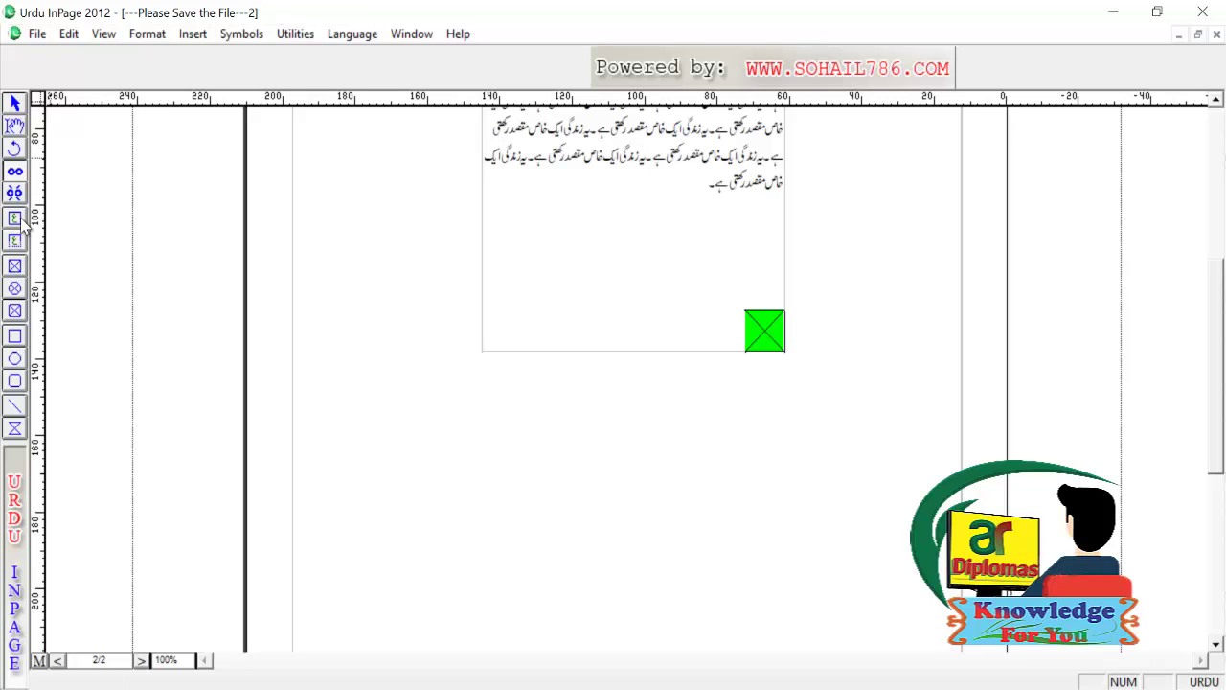
click(14, 243)
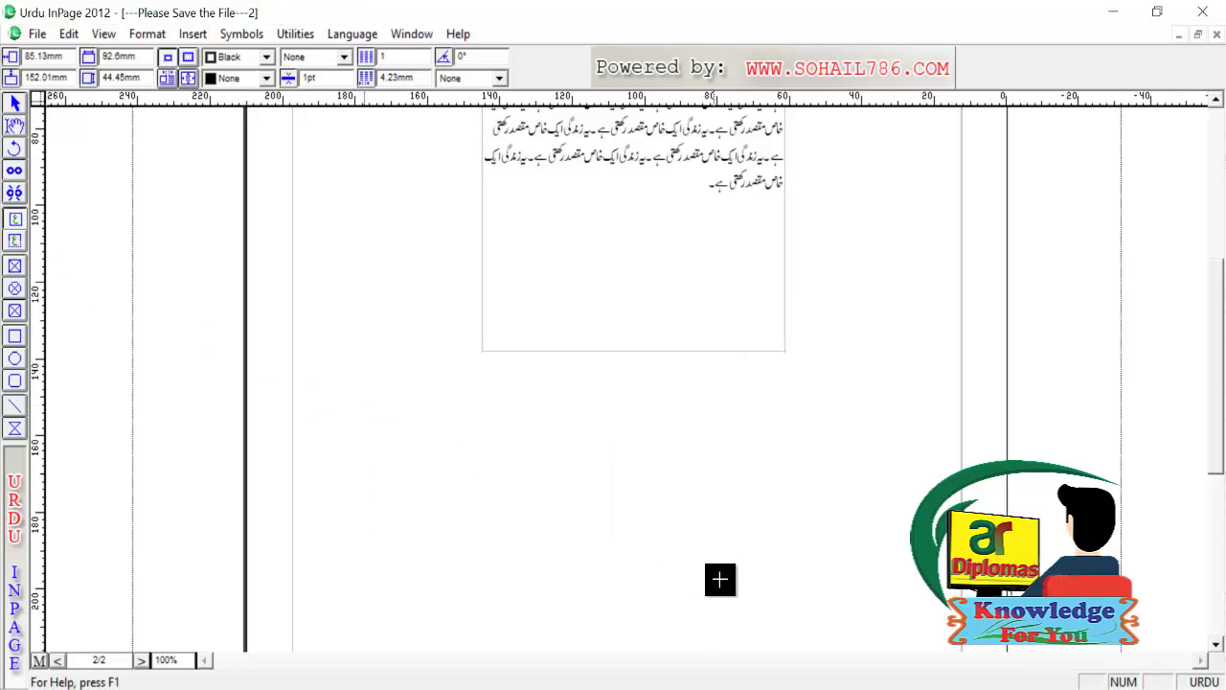
drag(364, 406, 736, 606)
click(687, 186)
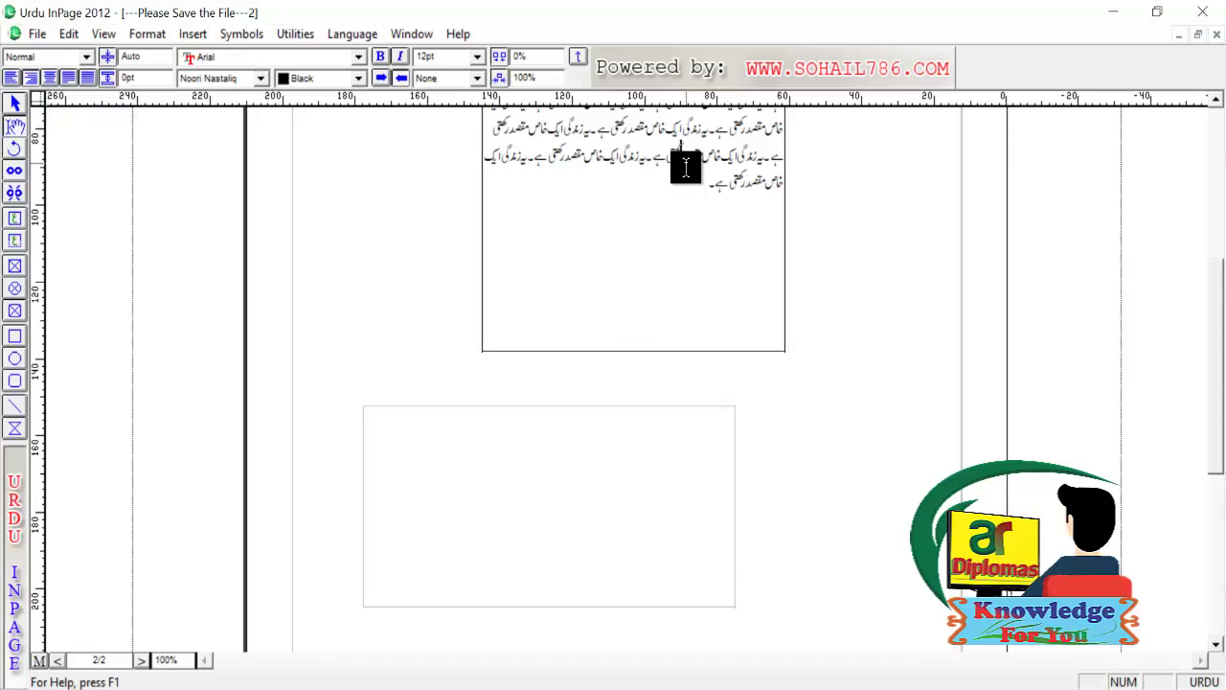
key(ctrl+v)
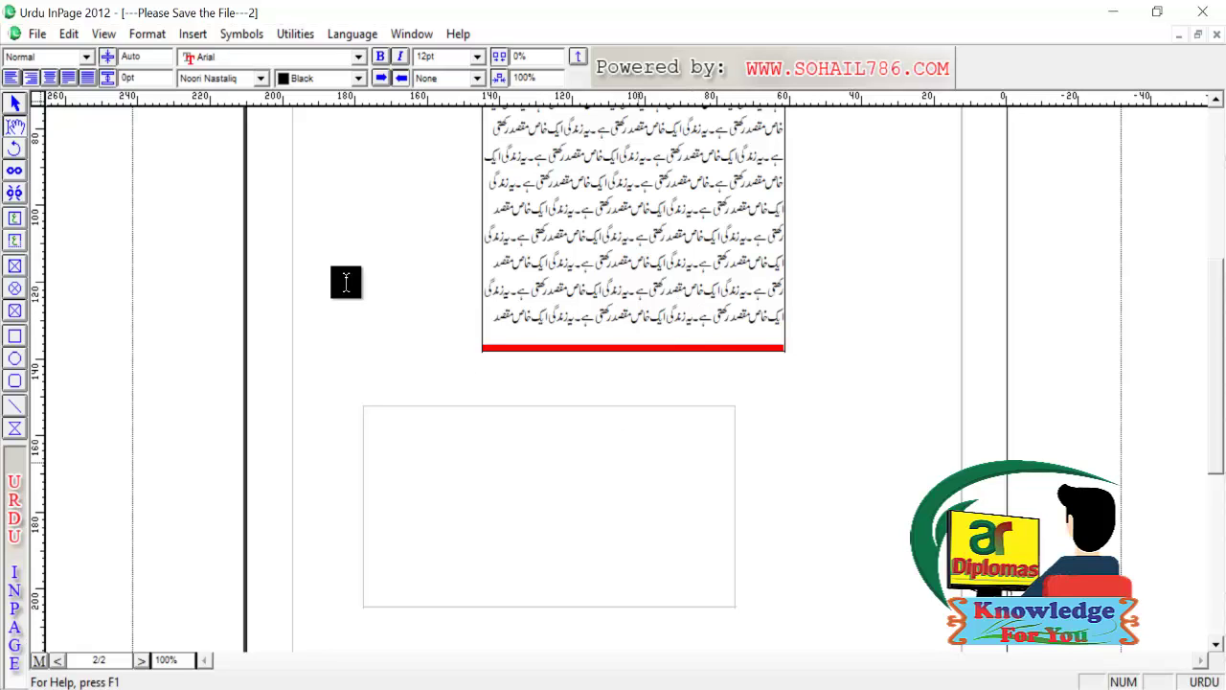
Step: Link the overflowing upper text box on page 2 to the empty box below it
click(14, 191)
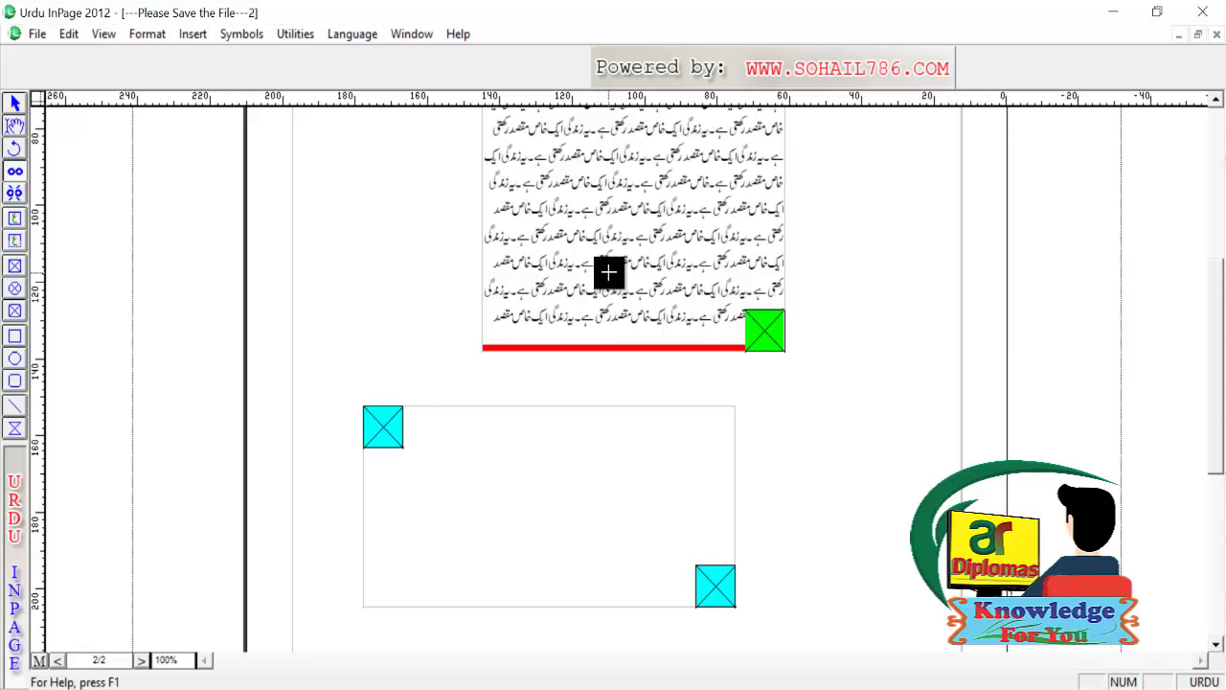
click(533, 484)
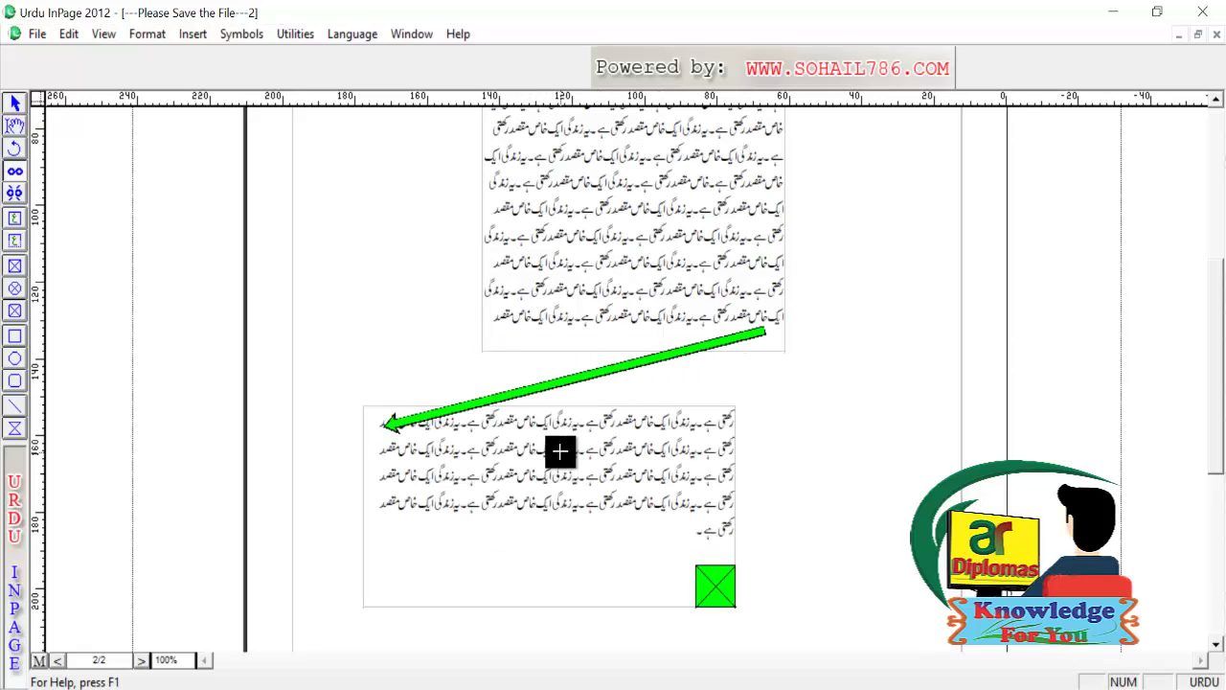
drag(1215, 363, 1211, 321)
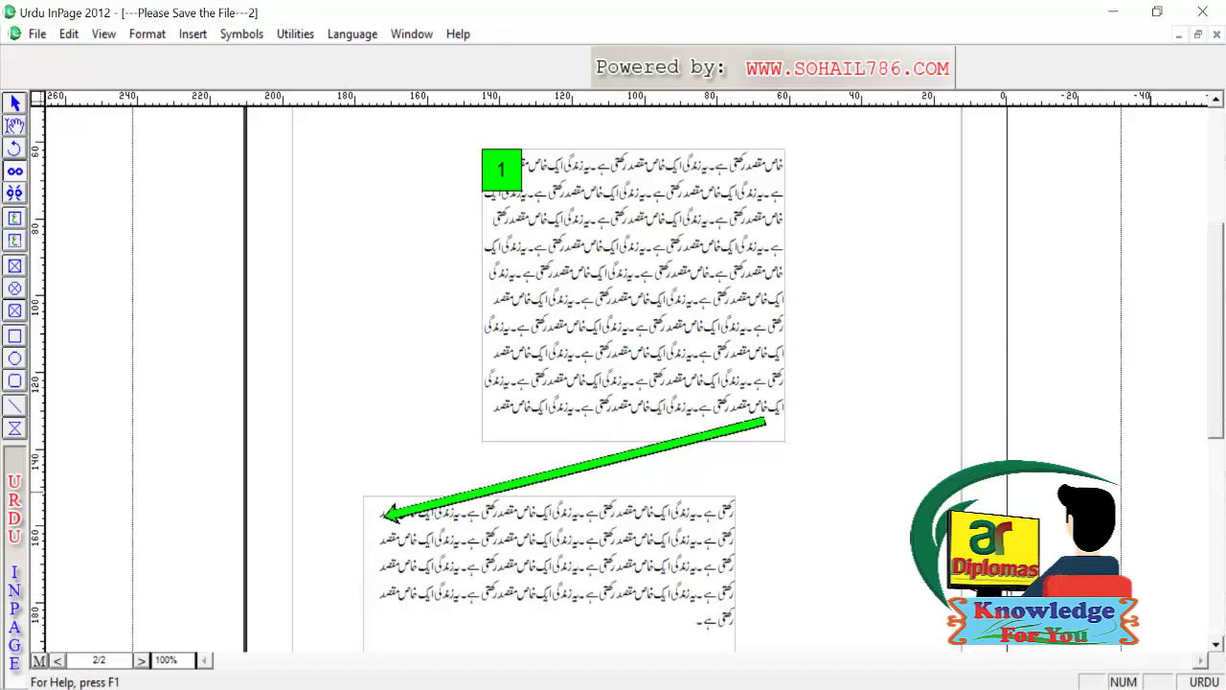
click(1216, 452)
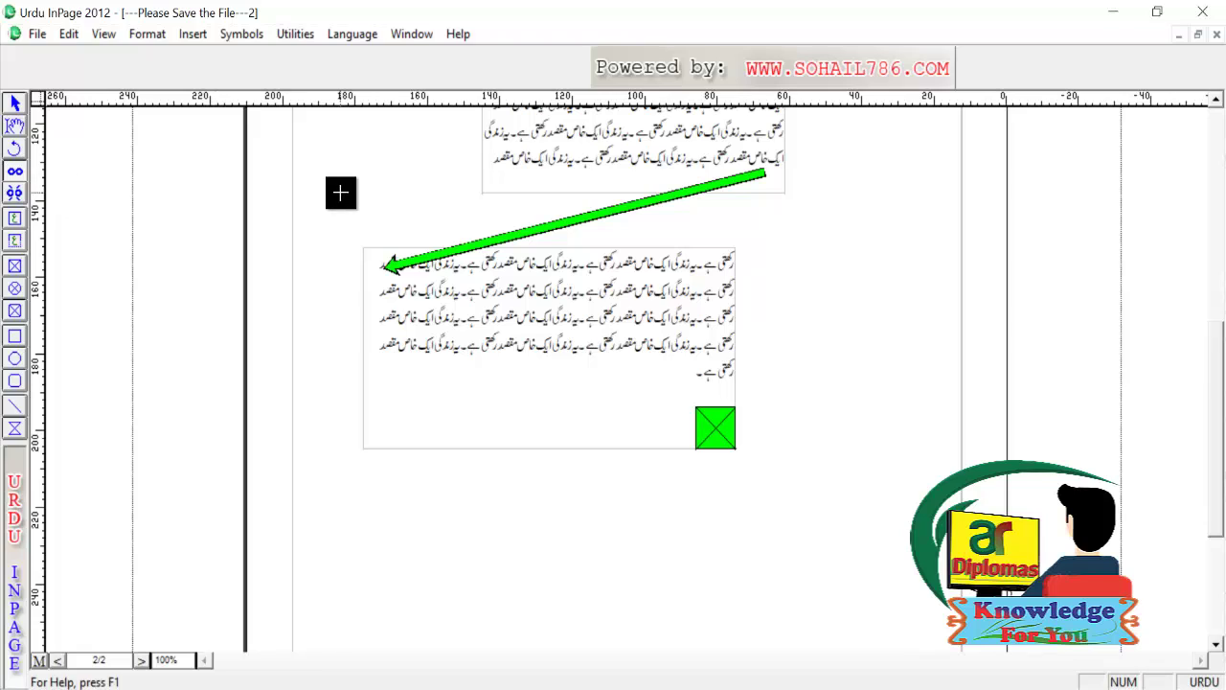
Step: Unlink the lower text box on page 2 from the upper one, and unlink the upper one from the page 1 text box
click(14, 194)
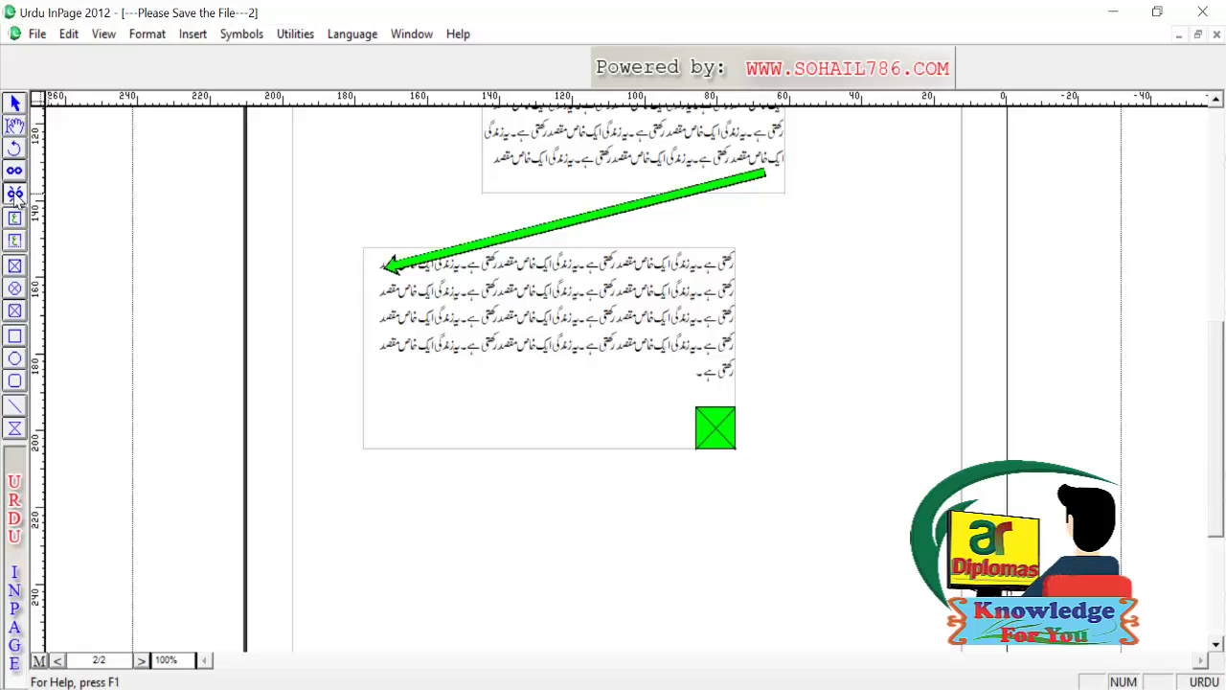
click(523, 288)
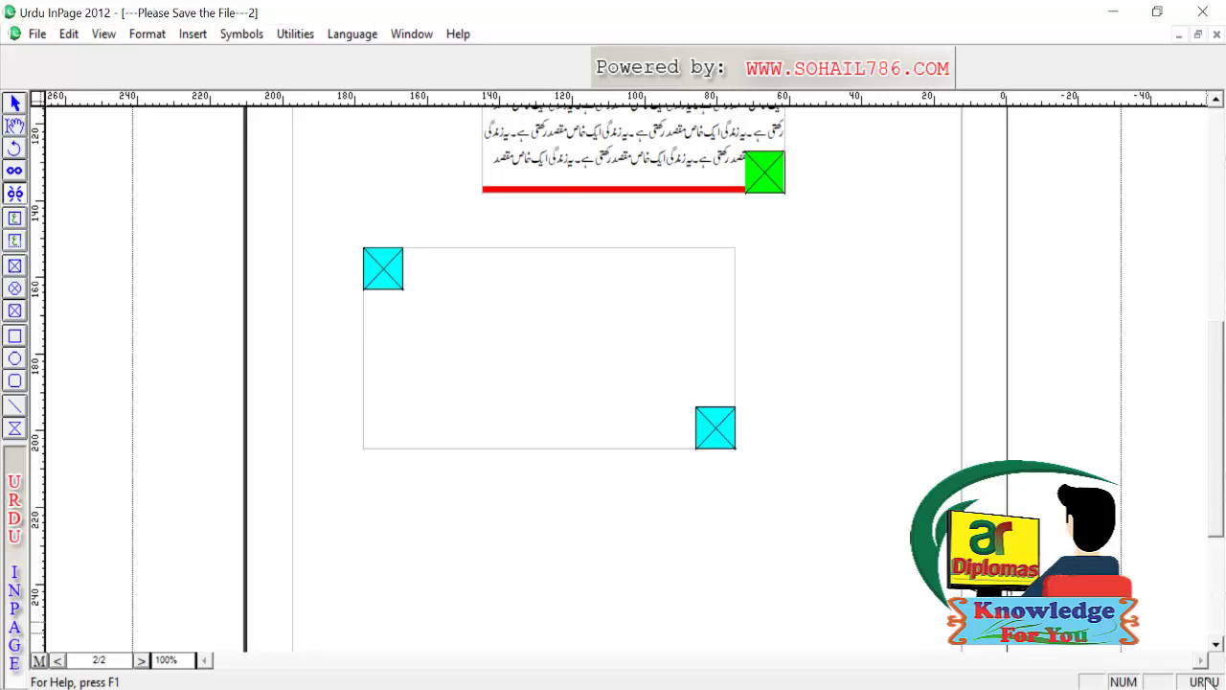
drag(1222, 354, 1222, 203)
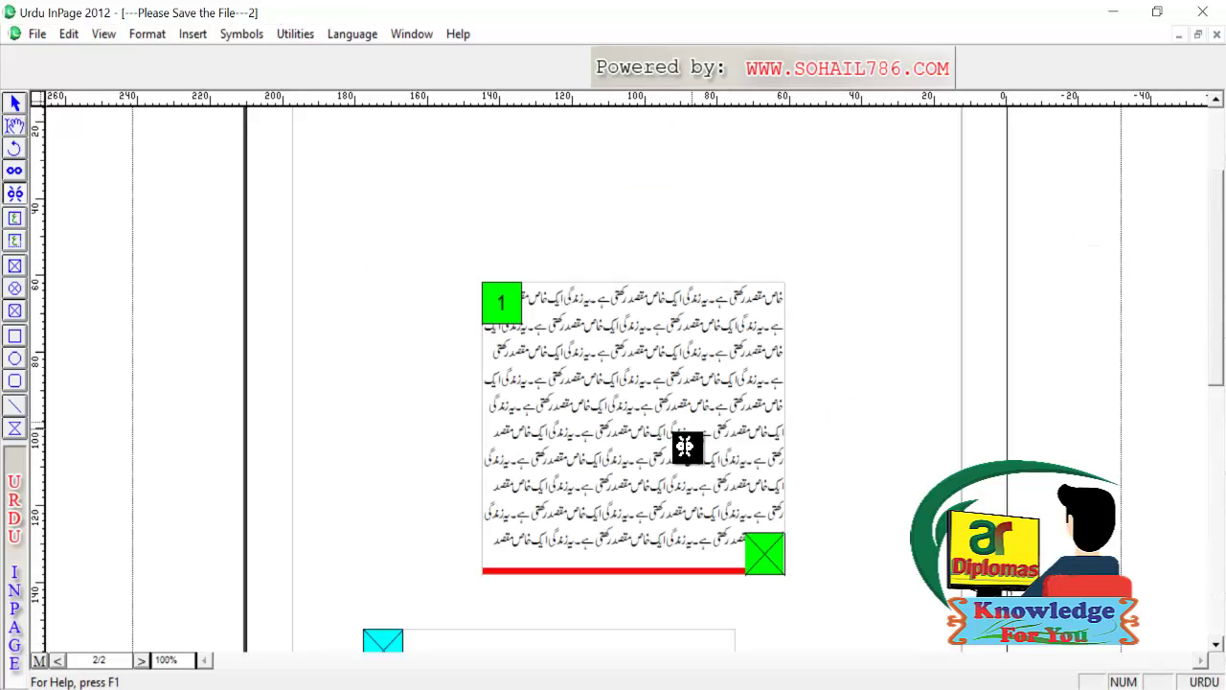
click(596, 446)
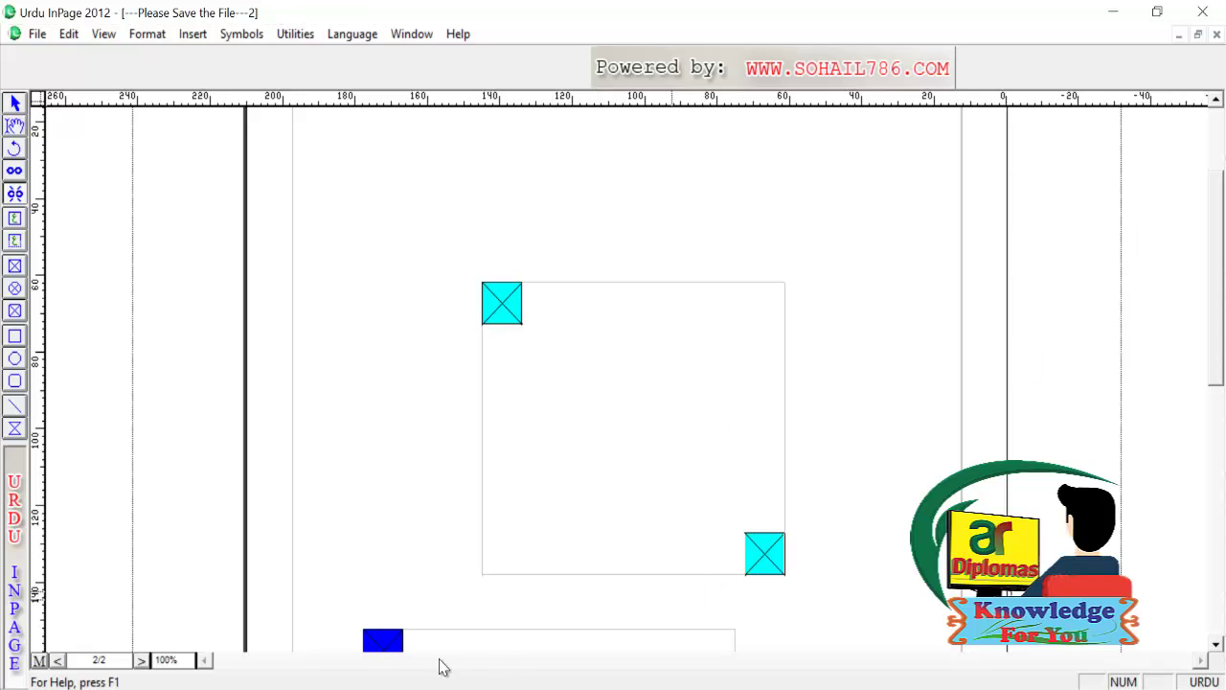
click(148, 658)
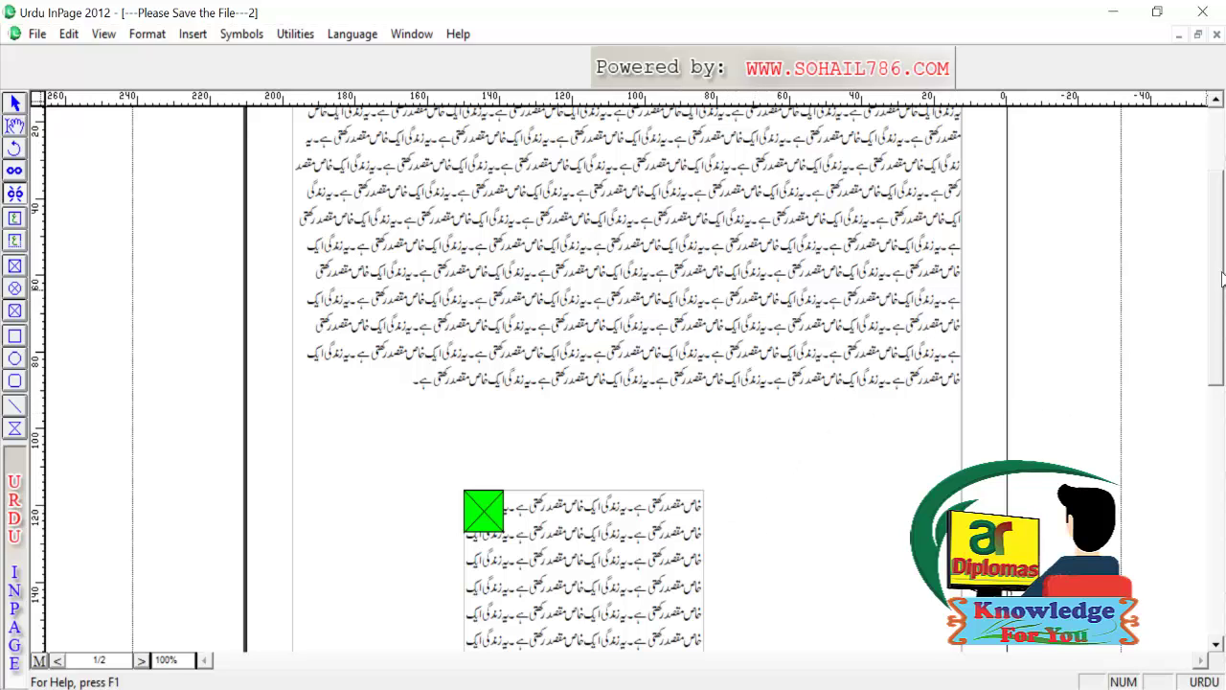
scroll(560, 517, down, 5)
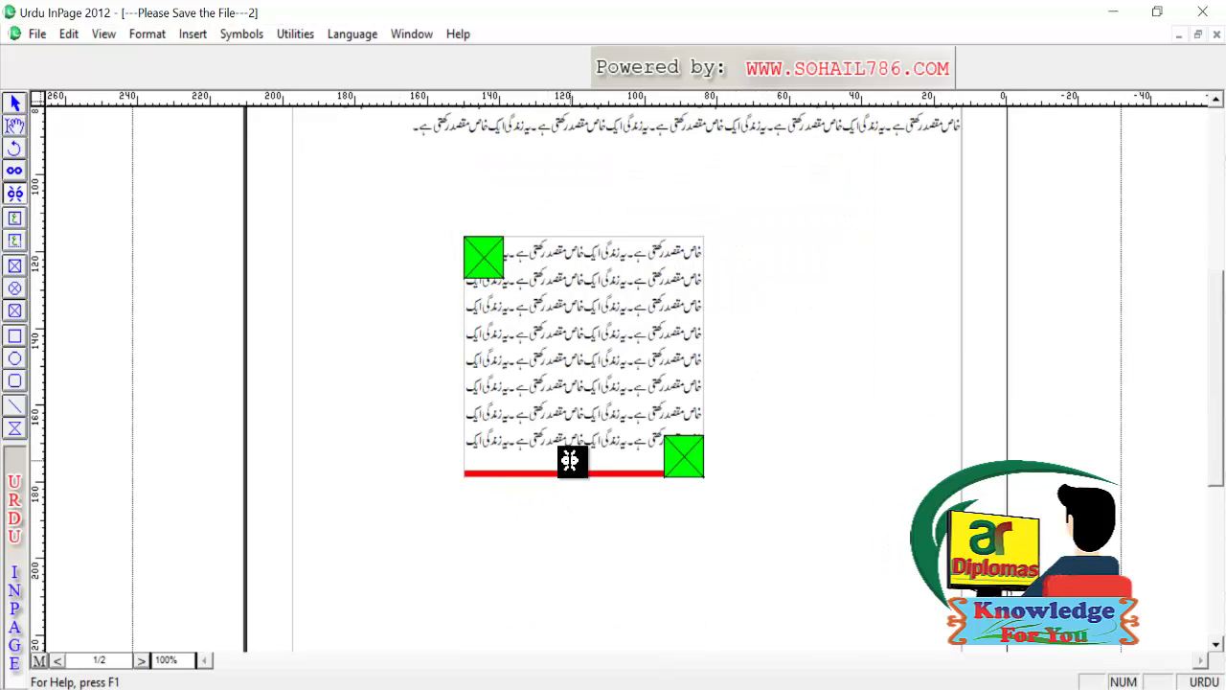